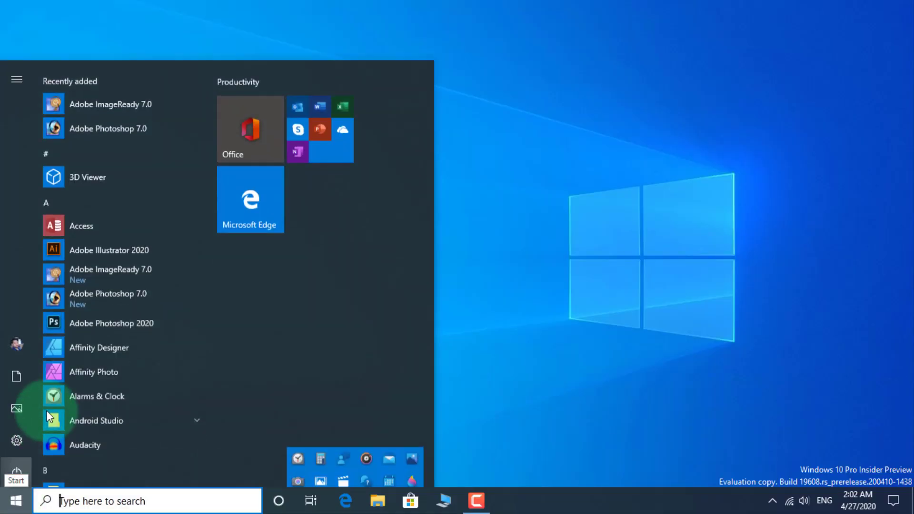
# Launch PhotoScape X from the installed apps list.
pyautogui.scroll(-10, 47, 410)
pyautogui.scroll(-12, 47, 413)
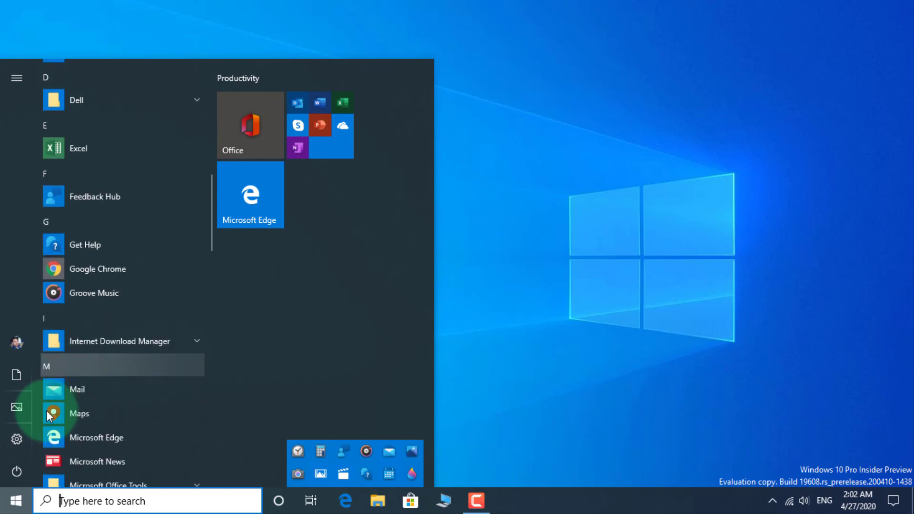
pyautogui.scroll(-1, 46, 410)
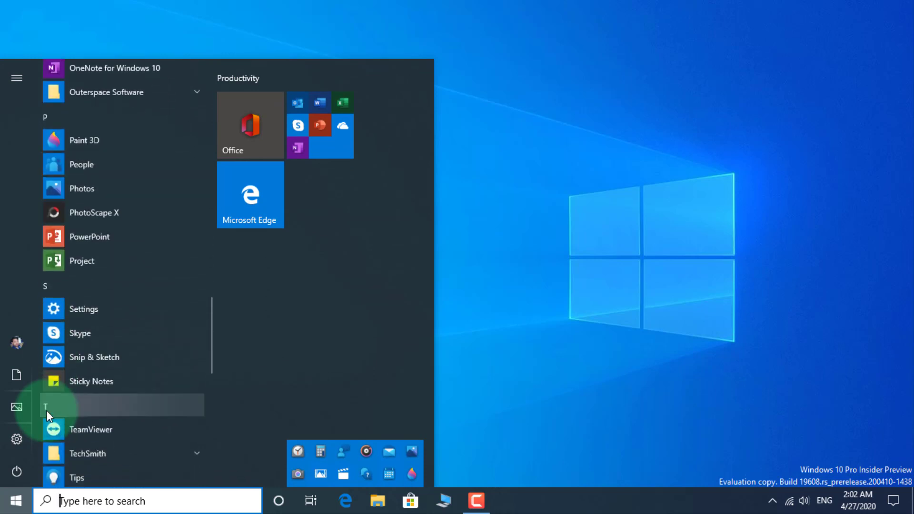
pyautogui.click(93, 213)
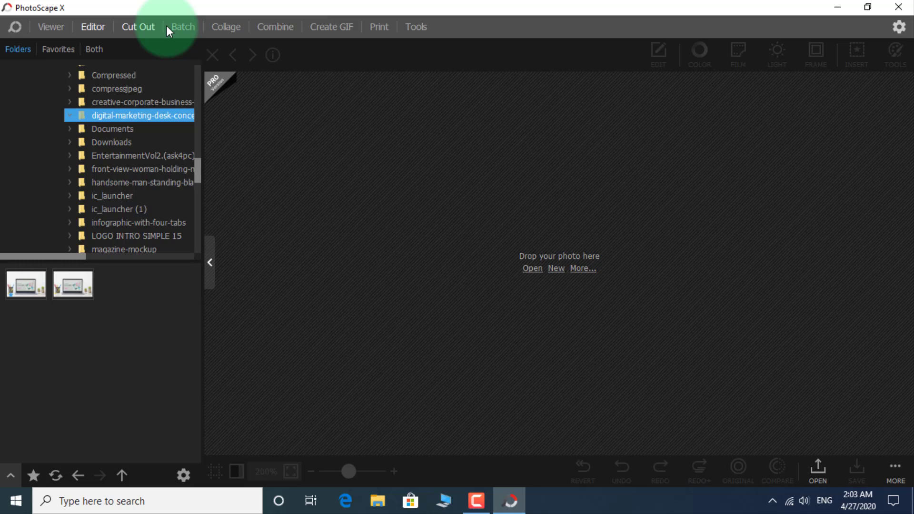
# Switch to the Viewer and collapse Downloads, Local Disk (C:) and This PC in the folder tree.
pyautogui.click(44, 28)
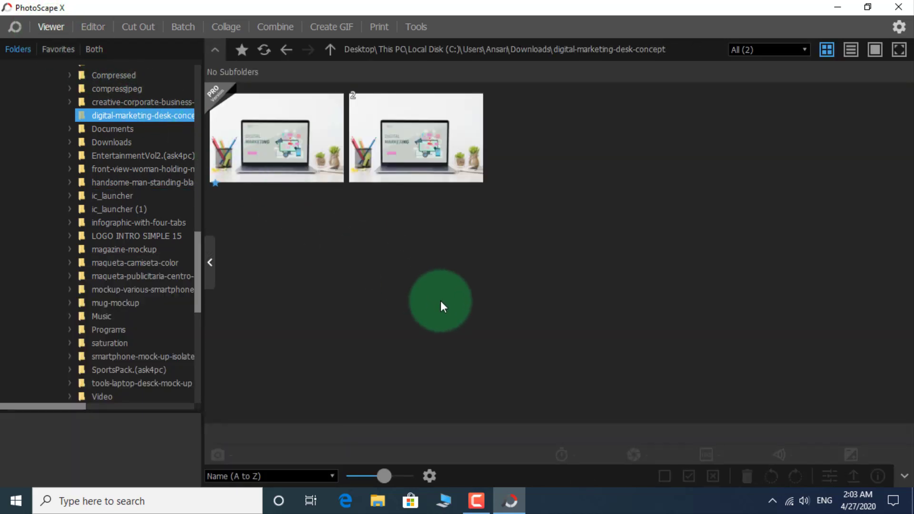
pyautogui.scroll(2, 121, 211)
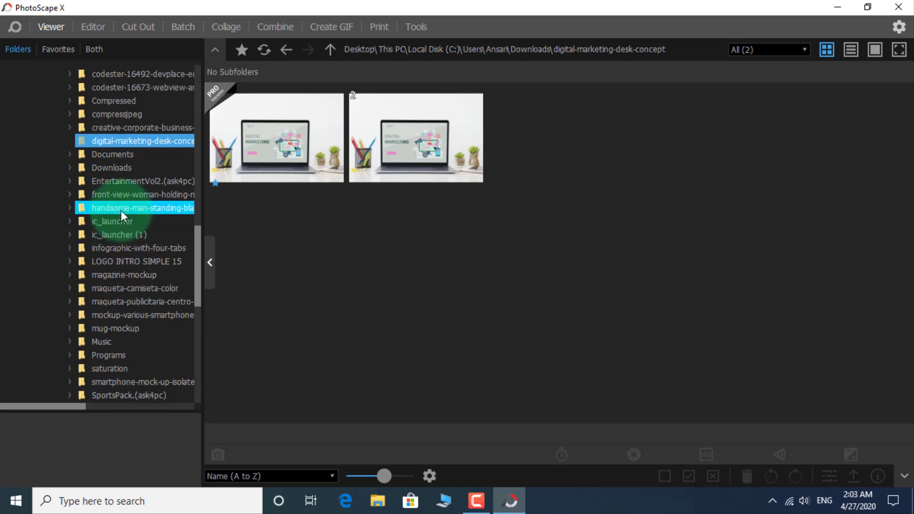
pyautogui.scroll(4, 121, 210)
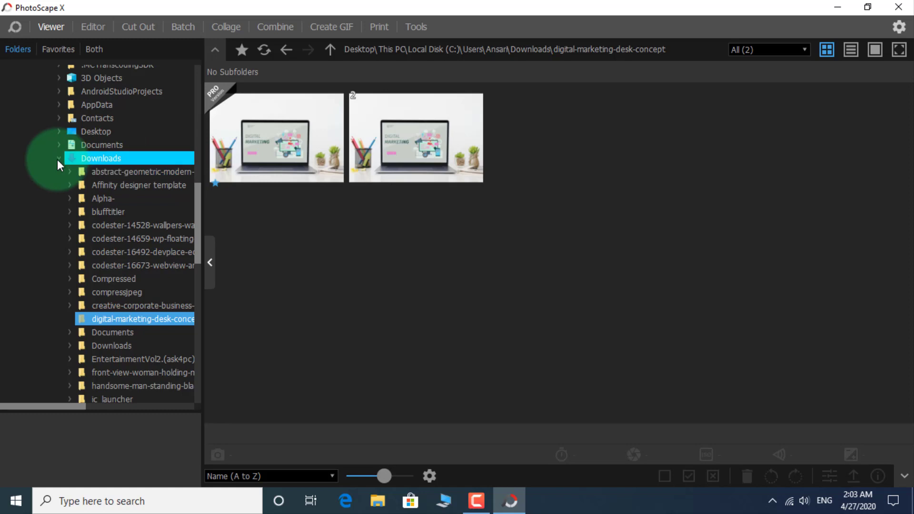
pyautogui.click(58, 161)
pyautogui.scroll(3, 60, 95)
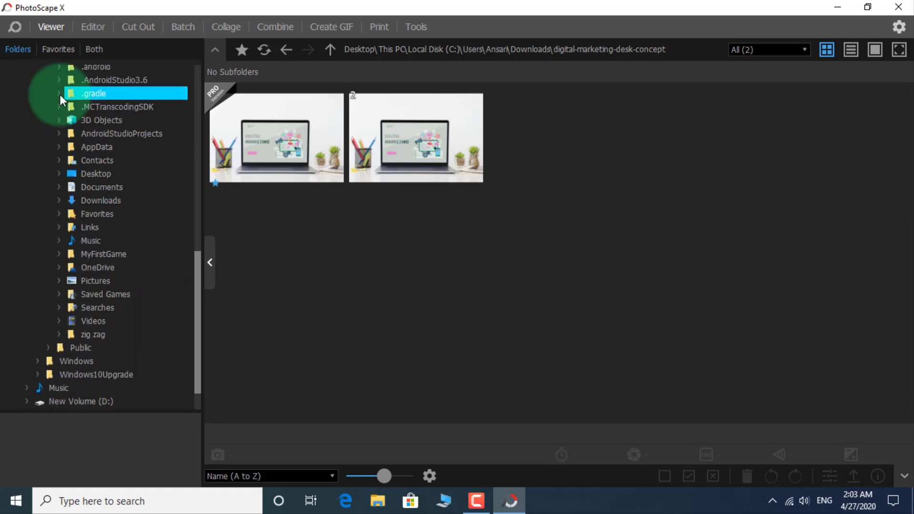
pyautogui.scroll(6, 36, 87)
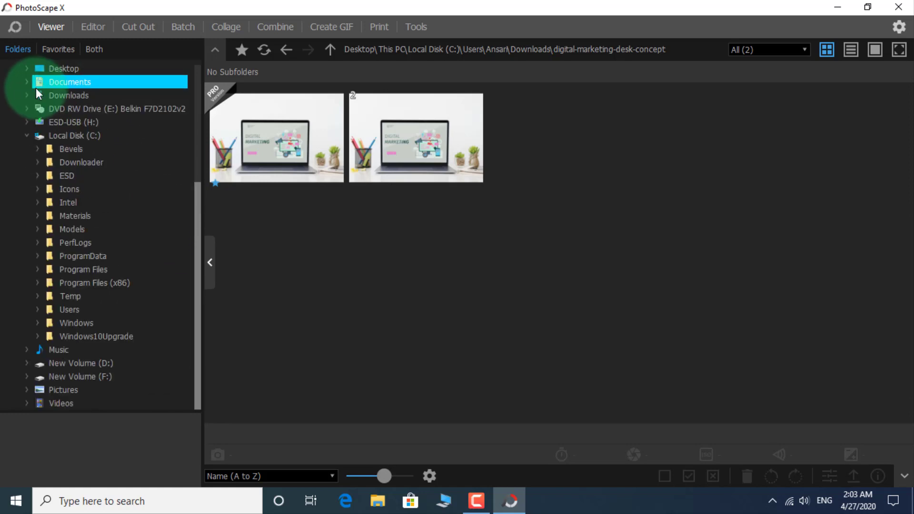
pyautogui.click(25, 136)
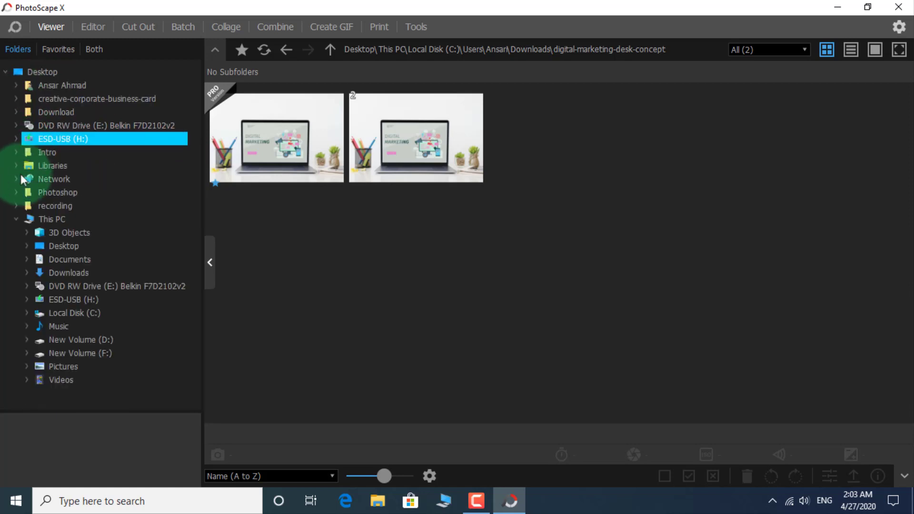
pyautogui.click(15, 222)
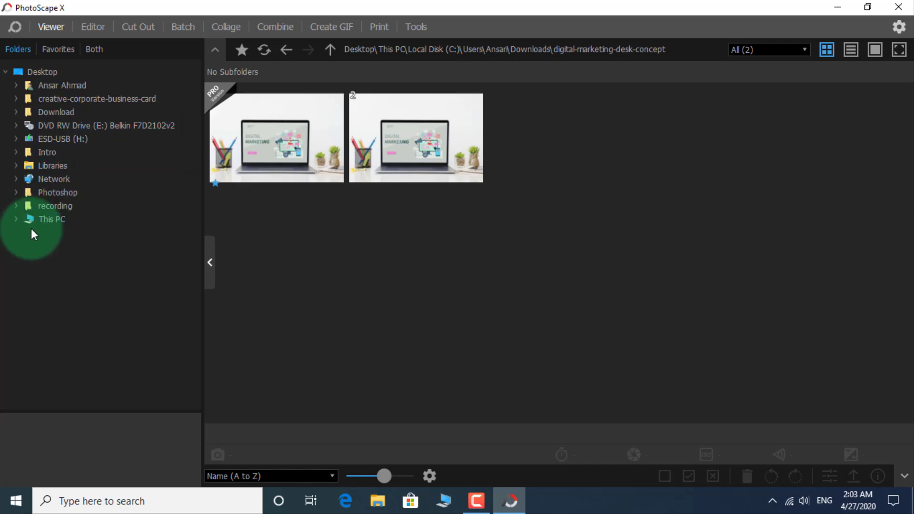
# Display the Desktop's Download folder in the Viewer and select the photo elephant-1822481.jpg.
pyautogui.click(45, 114)
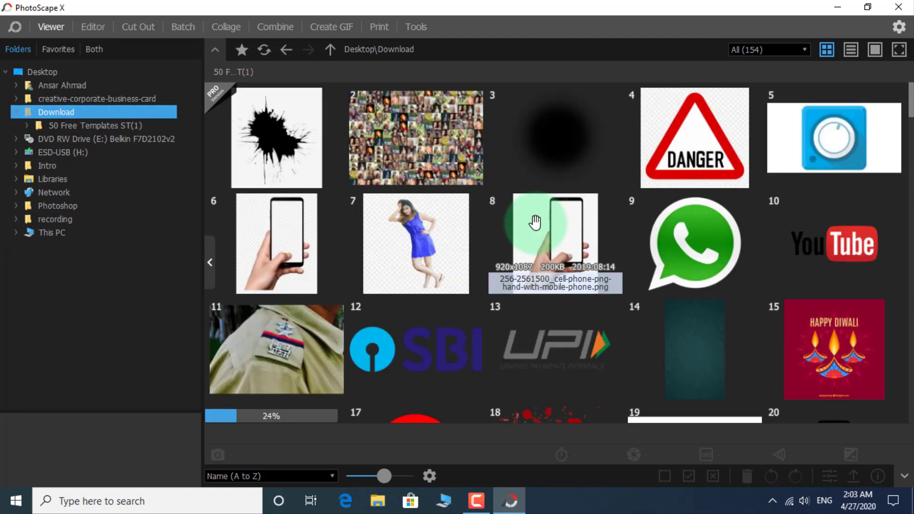
pyautogui.scroll(-3, 535, 222)
pyautogui.scroll(-1, 535, 222)
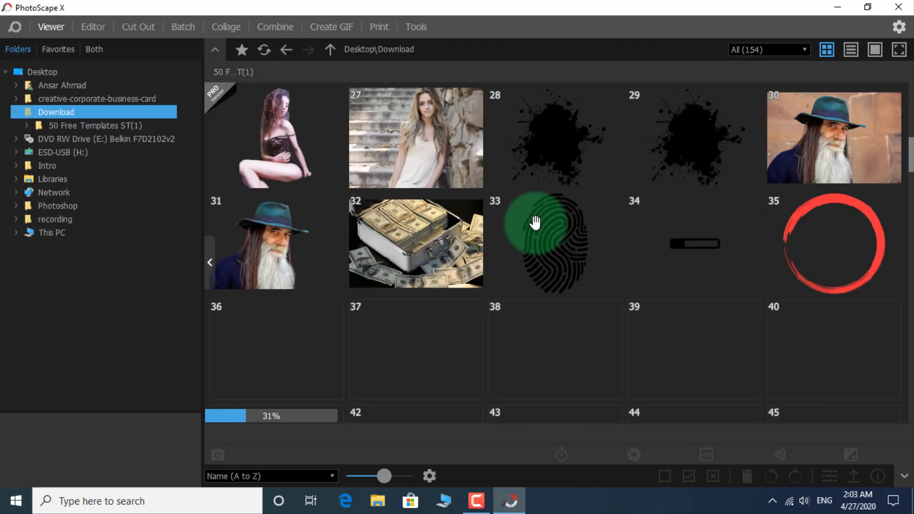
pyautogui.scroll(-2, 535, 222)
pyautogui.scroll(-2, 535, 222)
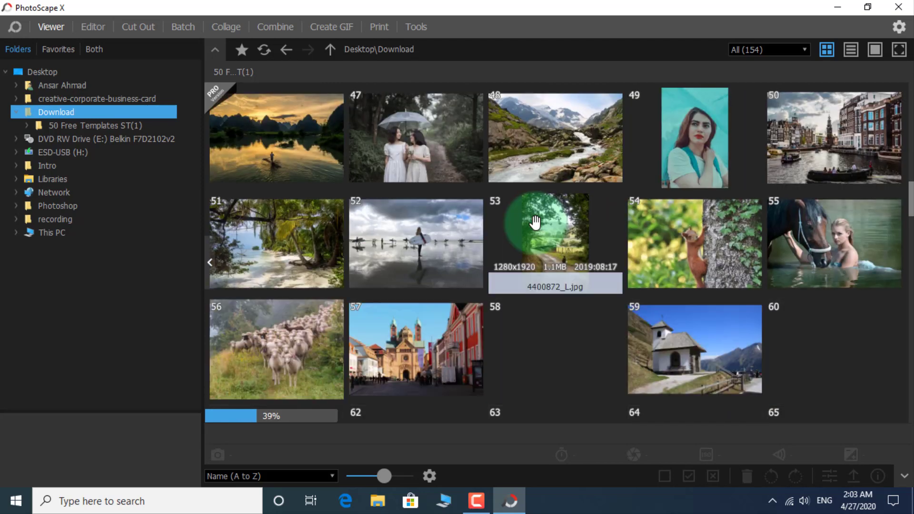
pyautogui.scroll(1, 535, 222)
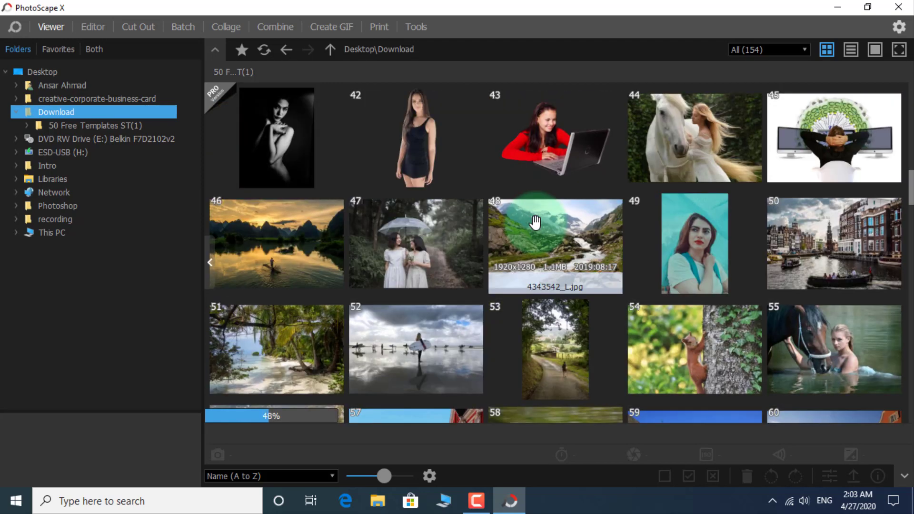
pyautogui.scroll(-7, 337, 376)
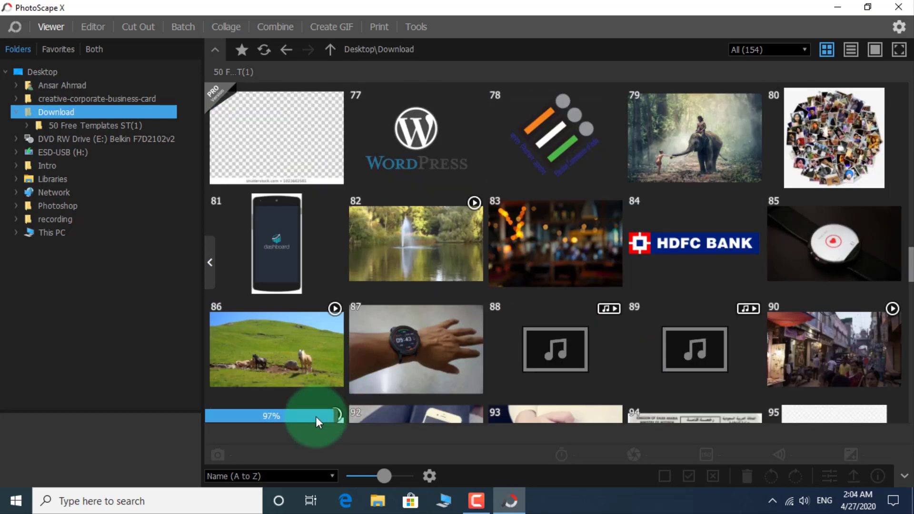
pyautogui.scroll(-1, 328, 416)
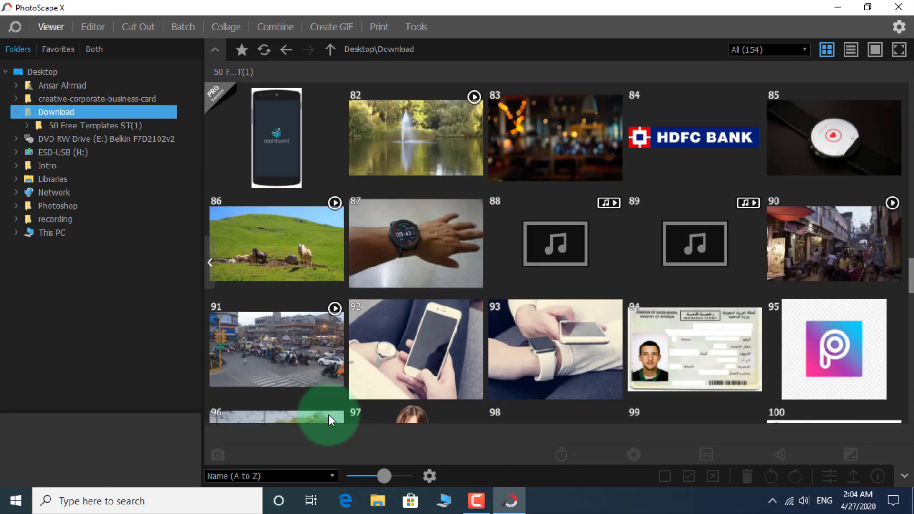
pyautogui.scroll(2, 366, 364)
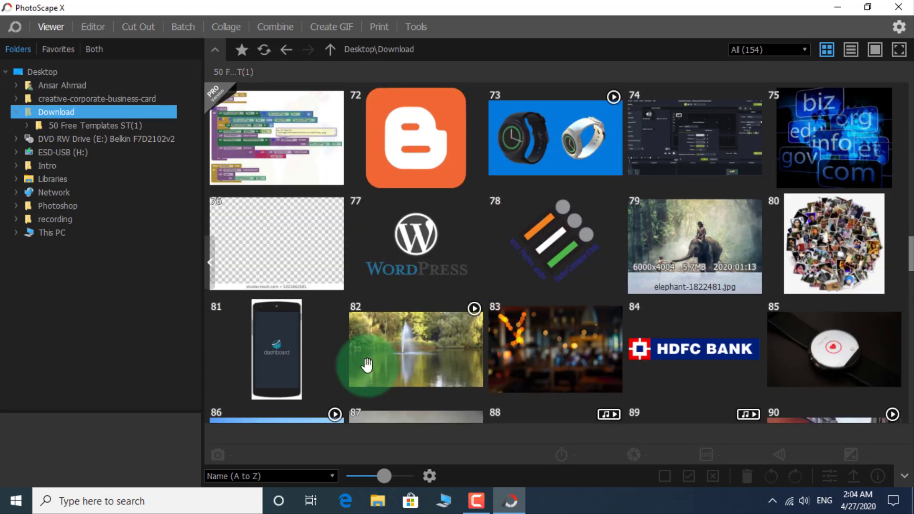
pyautogui.click(663, 236)
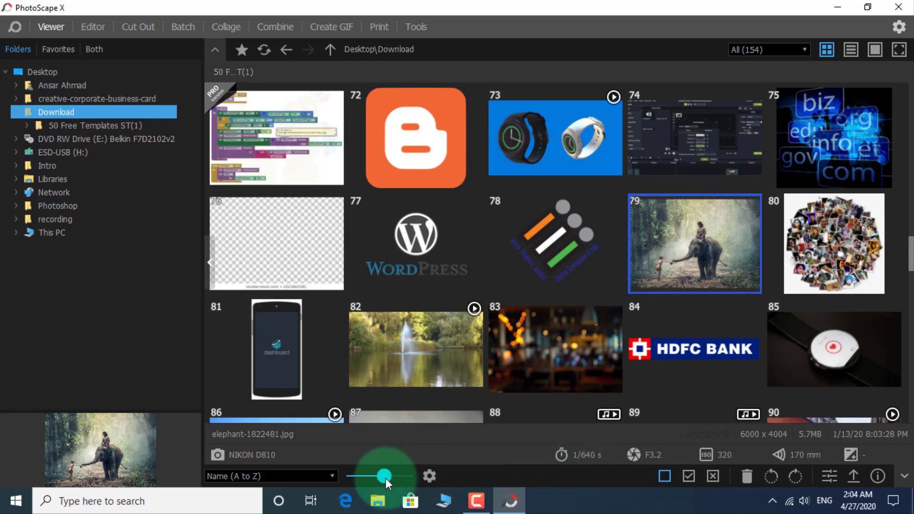
# Make the thumbnails slightly smaller and review the sort orders, metadata options and Viewer display settings.
pyautogui.moveTo(387, 478); pyautogui.dragTo(378, 479)
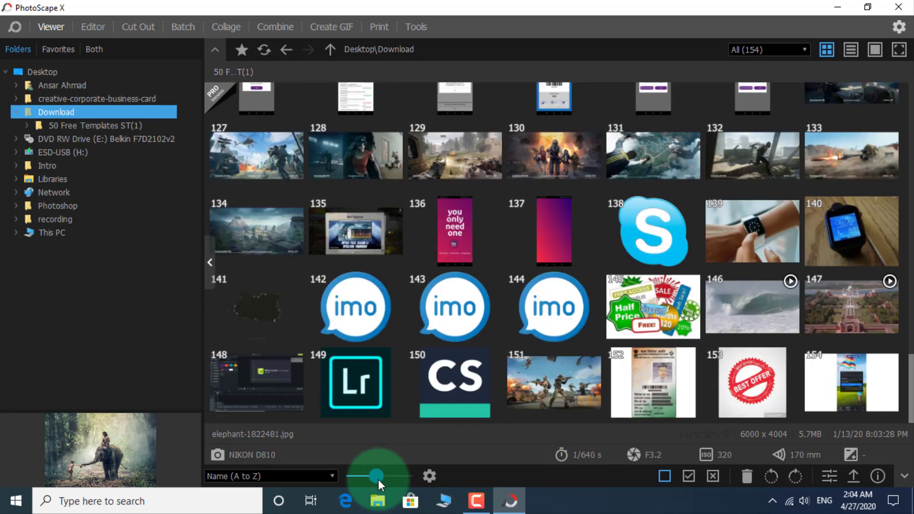
pyautogui.click(330, 476)
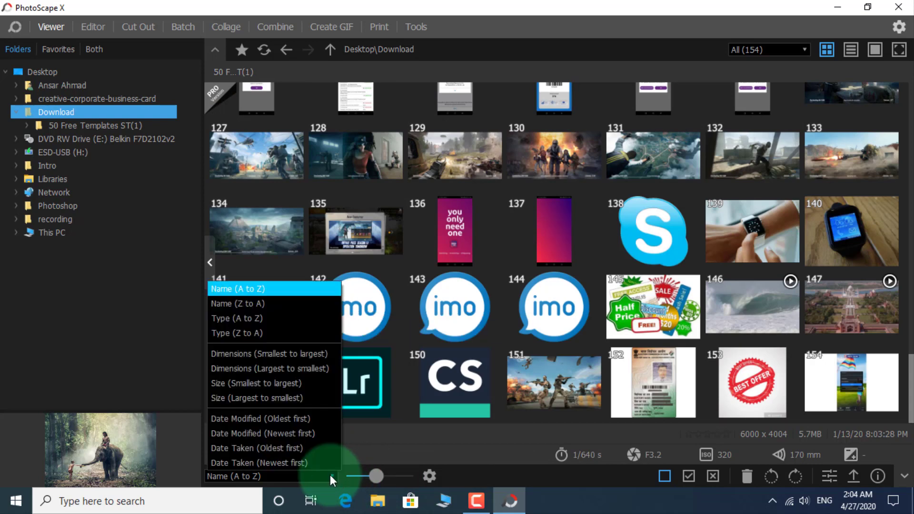
pyautogui.rightClick(487, 455)
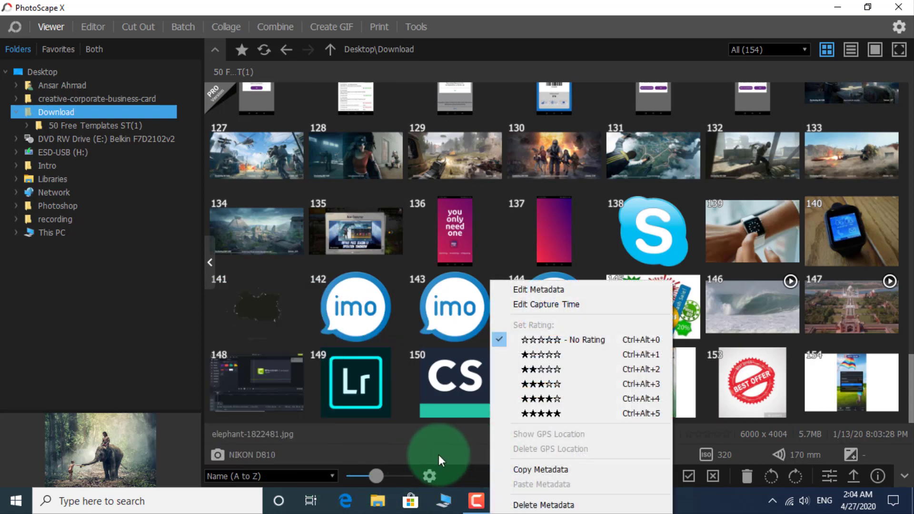
pyautogui.click(412, 443)
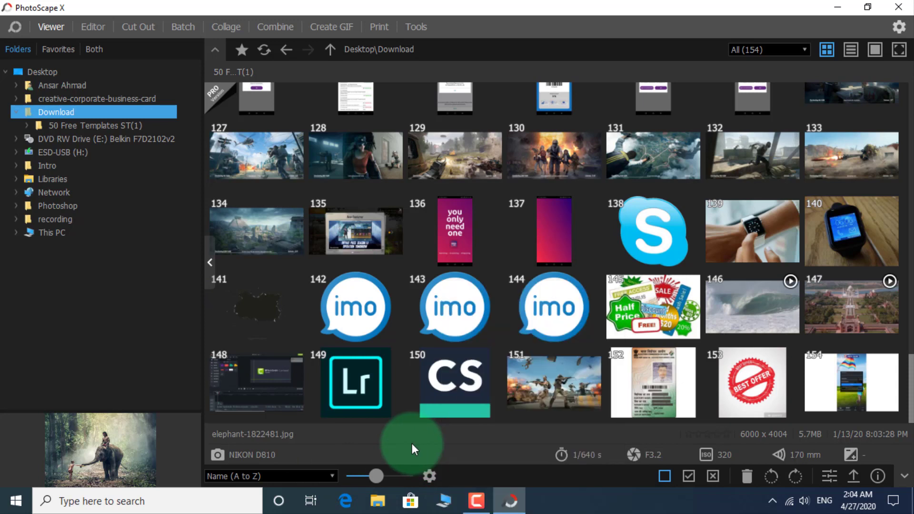
pyautogui.click(429, 476)
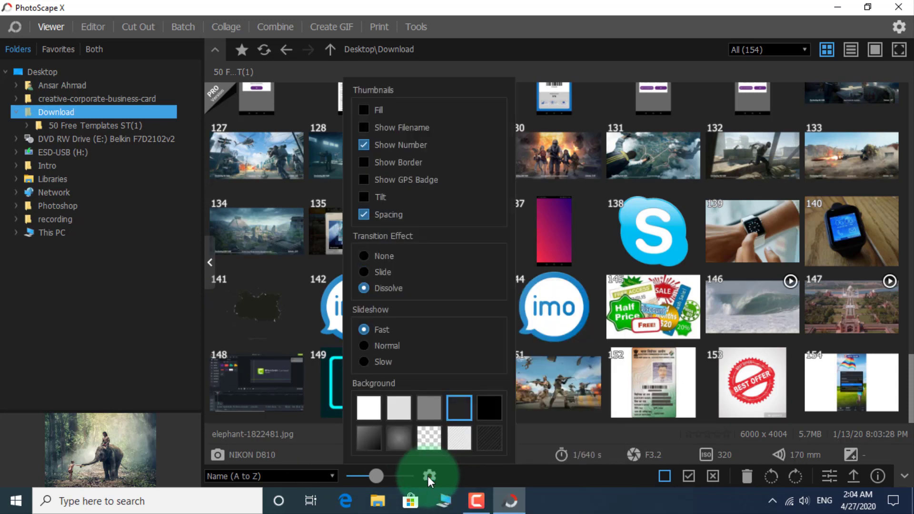
pyautogui.click(121, 288)
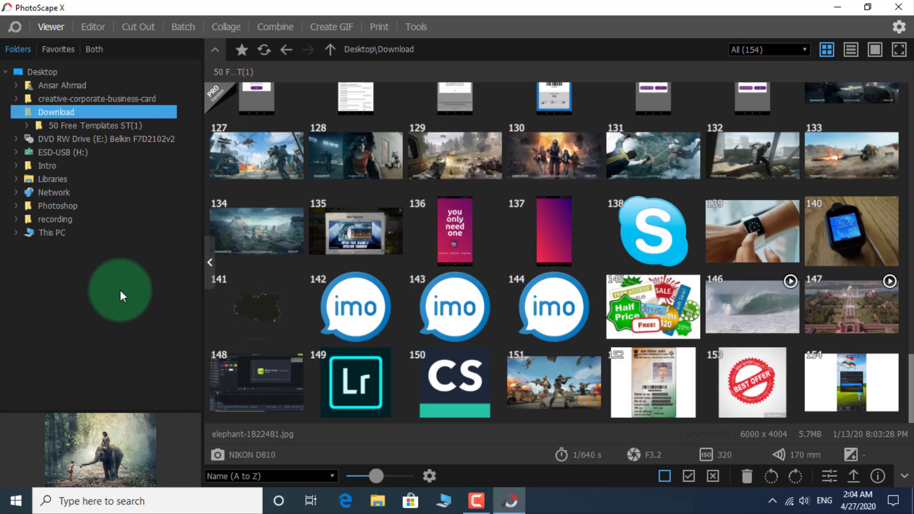
pyautogui.click(111, 456)
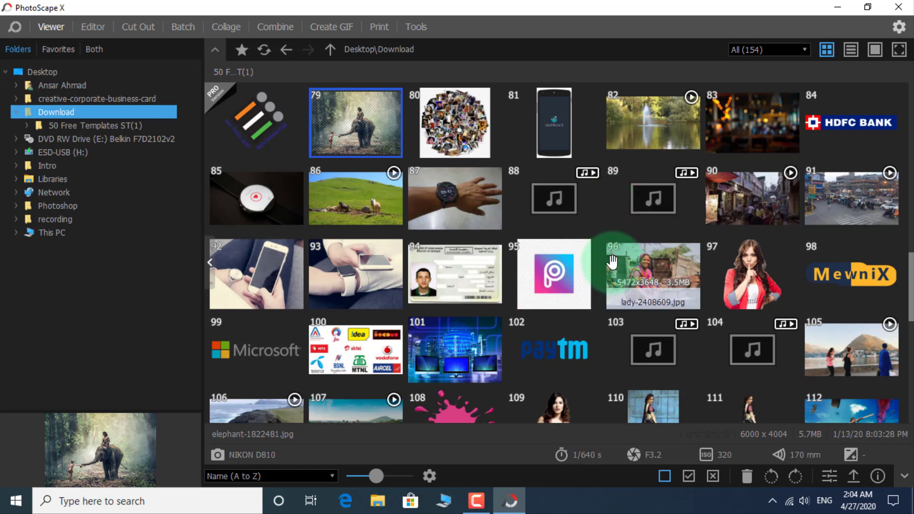
# Select the street photo 4501782_L.jpg and add photo number 53 to the selection.
pyautogui.scroll(2, 612, 262)
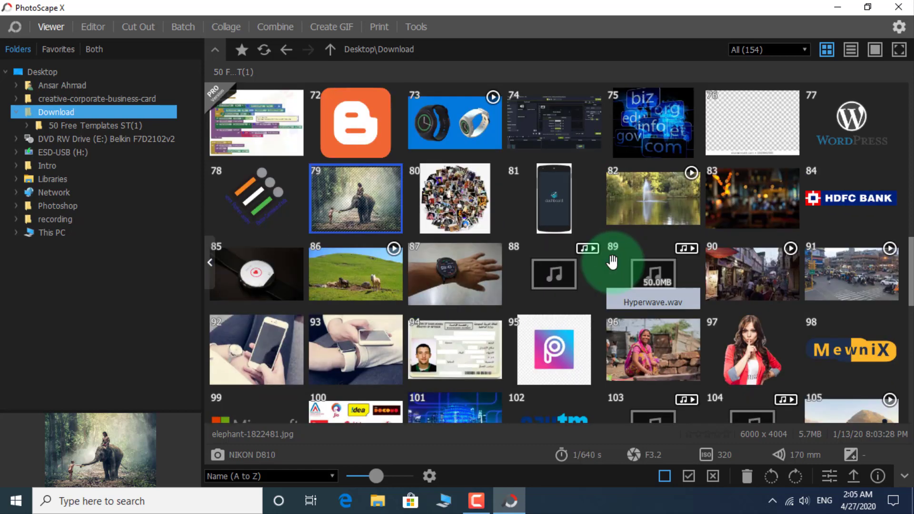
pyautogui.scroll(1, 612, 261)
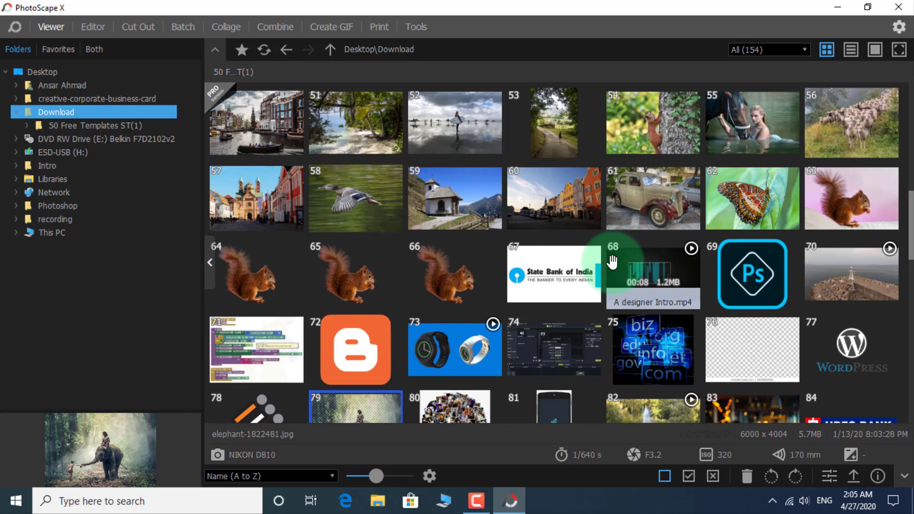
pyautogui.click(545, 198)
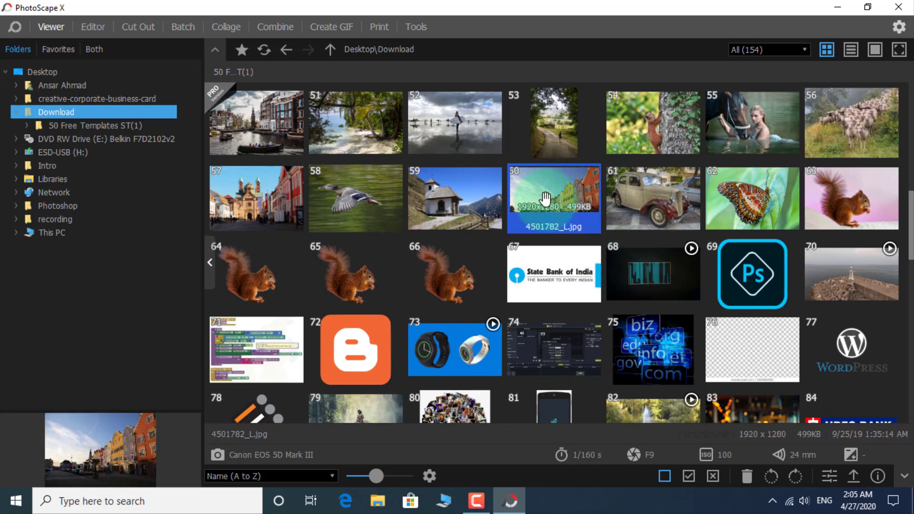
pyautogui.keyDown('ctrl'); pyautogui.click(594, 132); pyautogui.keyUp('ctrl')
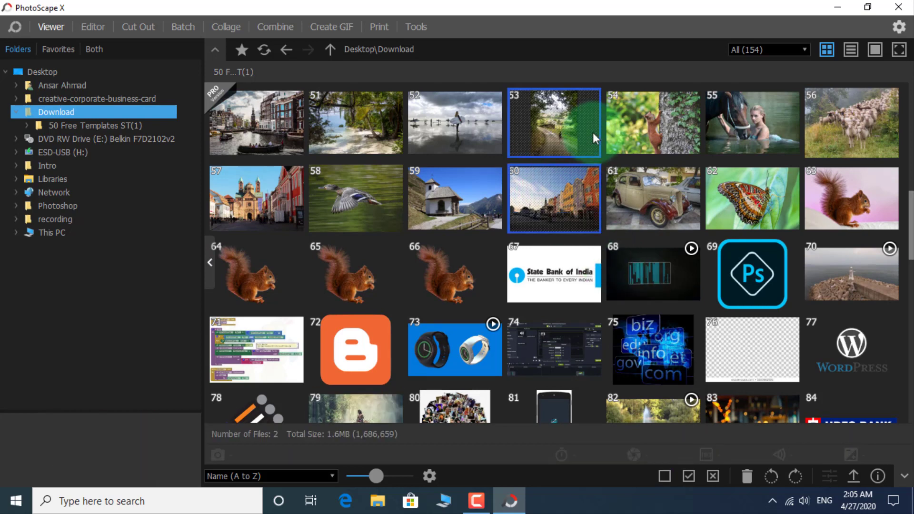
# Switch to the Editor and load the river sunset photo 4175917_L.jpg from the Download folder.
pyautogui.click(102, 29)
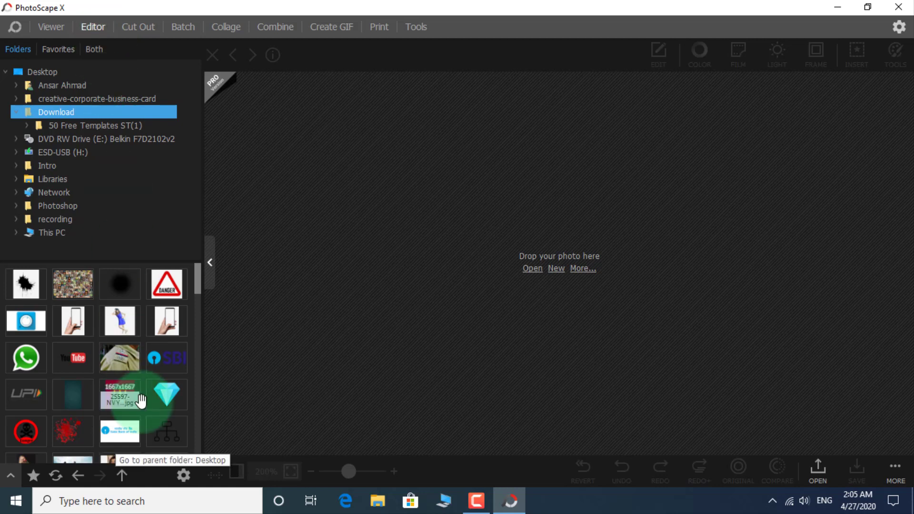
pyautogui.scroll(-1, 141, 402)
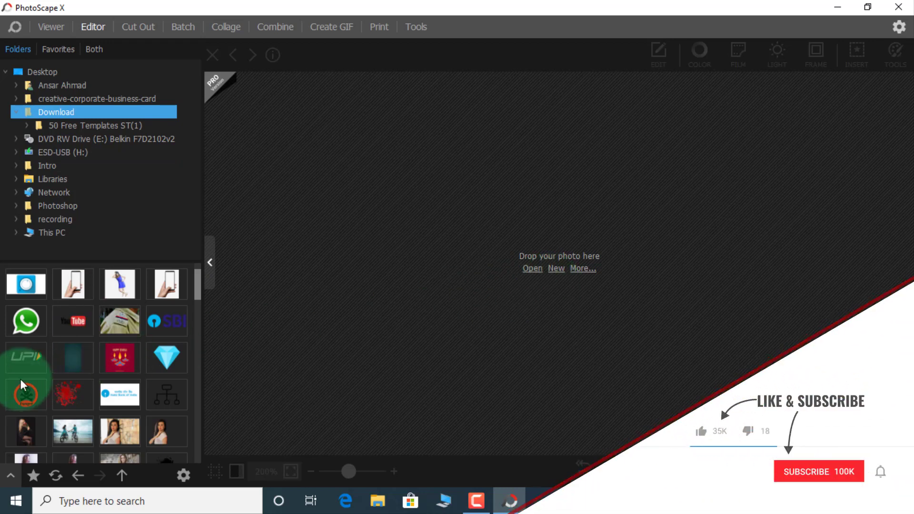
pyautogui.scroll(-1, 20, 377)
pyautogui.scroll(-3, 20, 378)
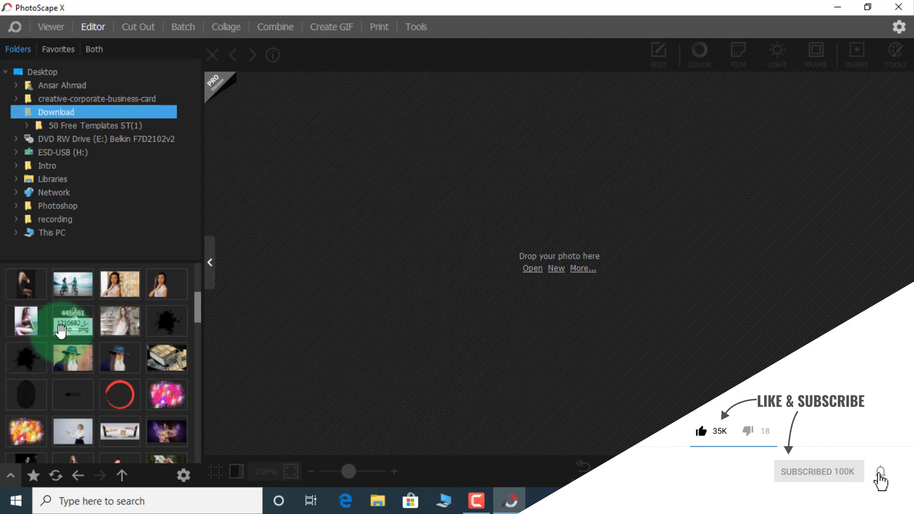
pyautogui.scroll(-2, 60, 331)
pyautogui.scroll(-1, 61, 331)
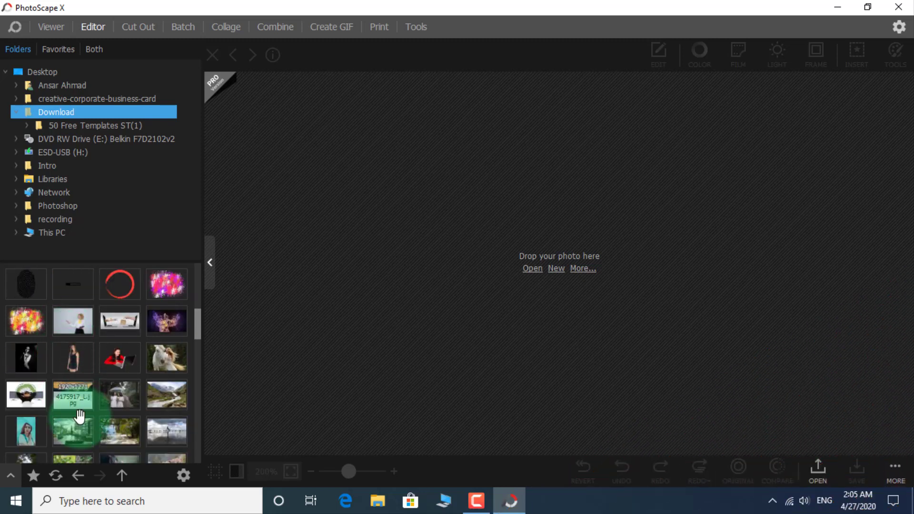
pyautogui.click(72, 394)
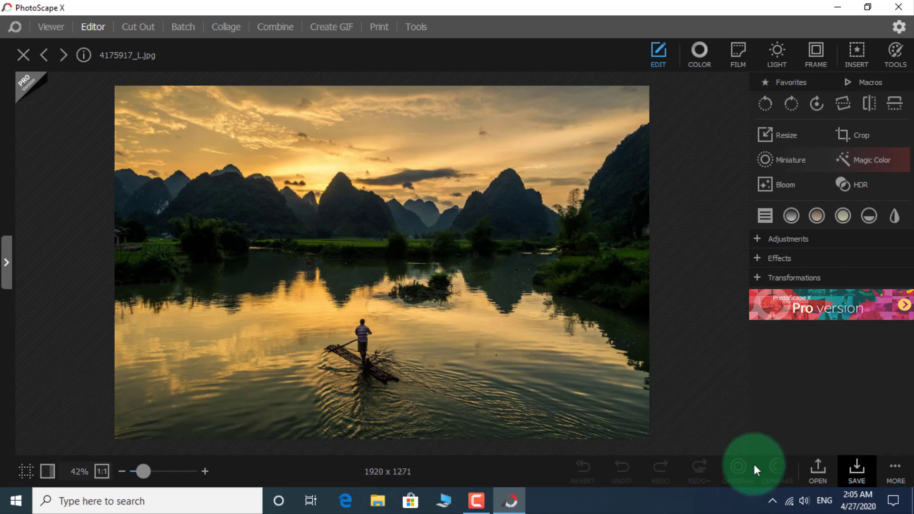
# Open the Unsplash photo of the narrow uphill street from the Downloads folder in the Editor.
pyautogui.click(813, 471)
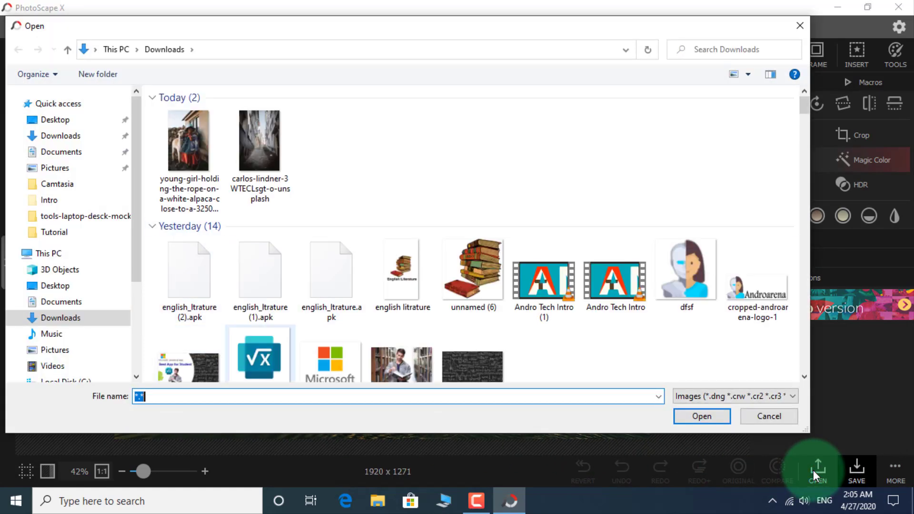
pyautogui.click(302, 181)
pyautogui.click(291, 176)
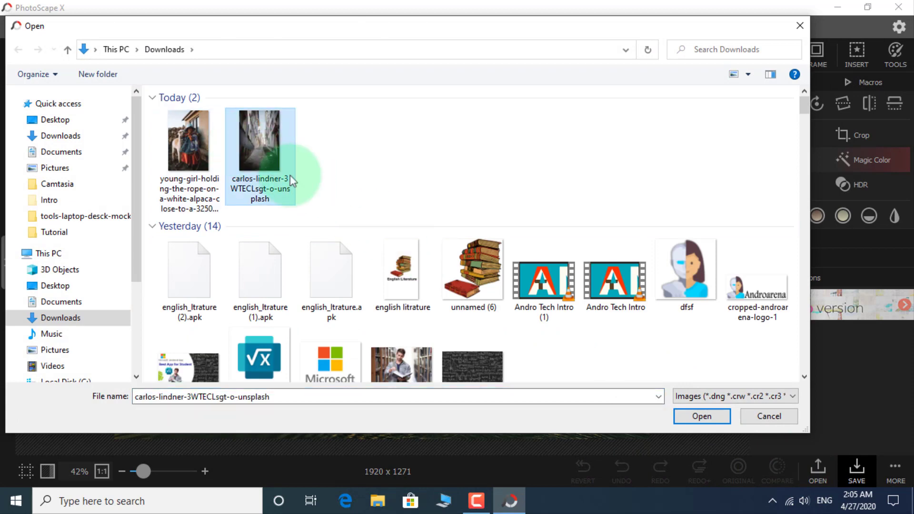
pyautogui.click(689, 416)
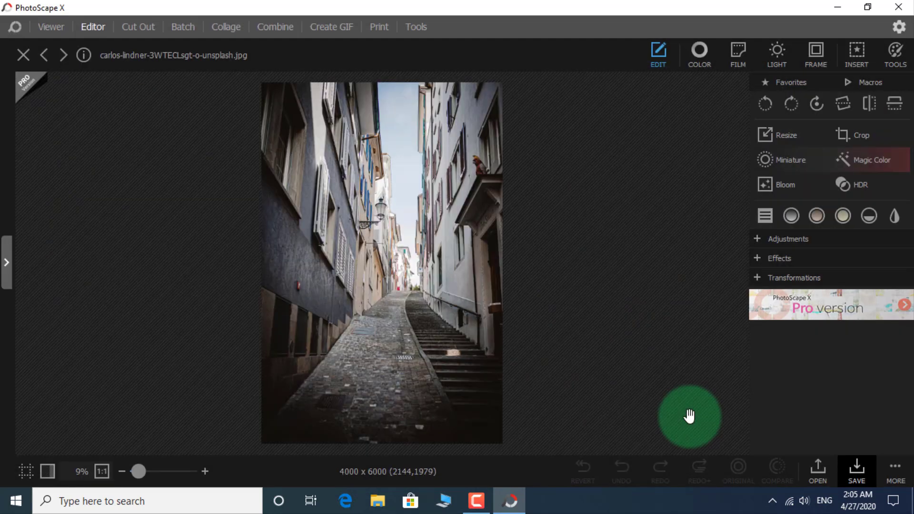
# Browse backward and forward through the neighbouring images of the Download folder in the Editor.
pyautogui.click(46, 55)
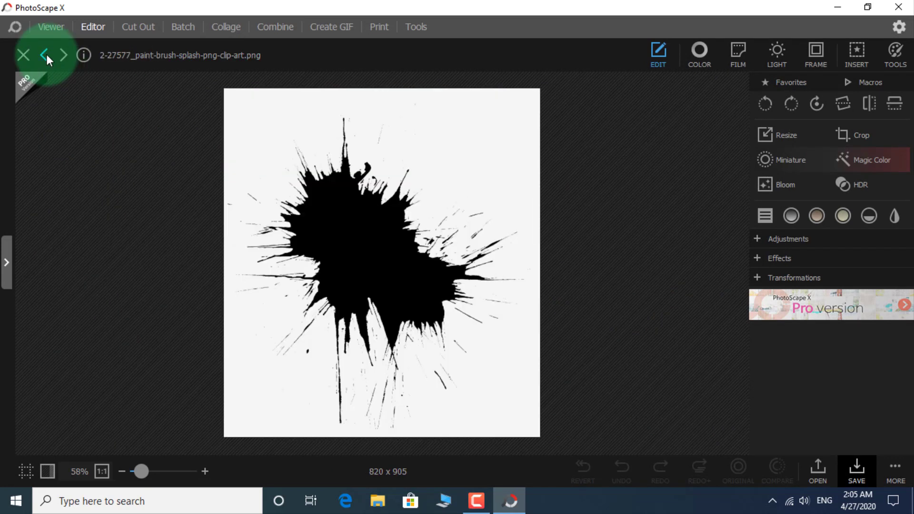
pyautogui.click(59, 55)
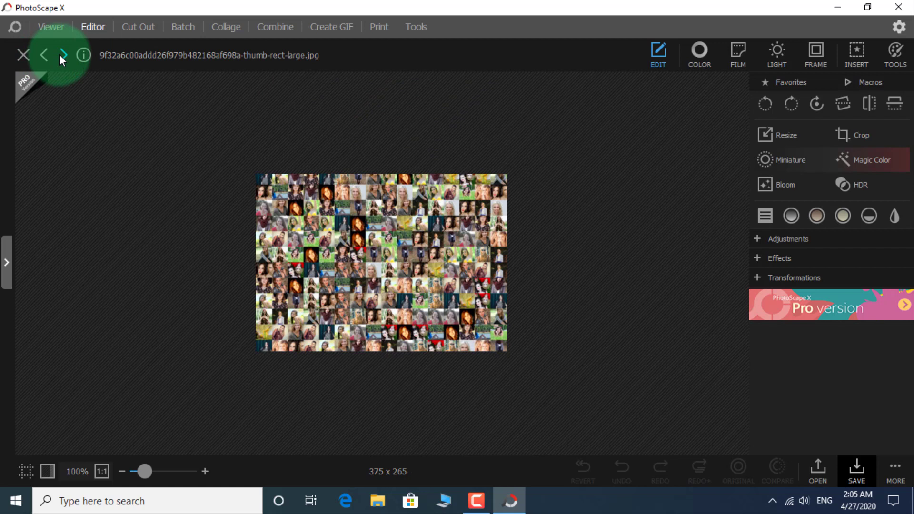
pyautogui.click(59, 55)
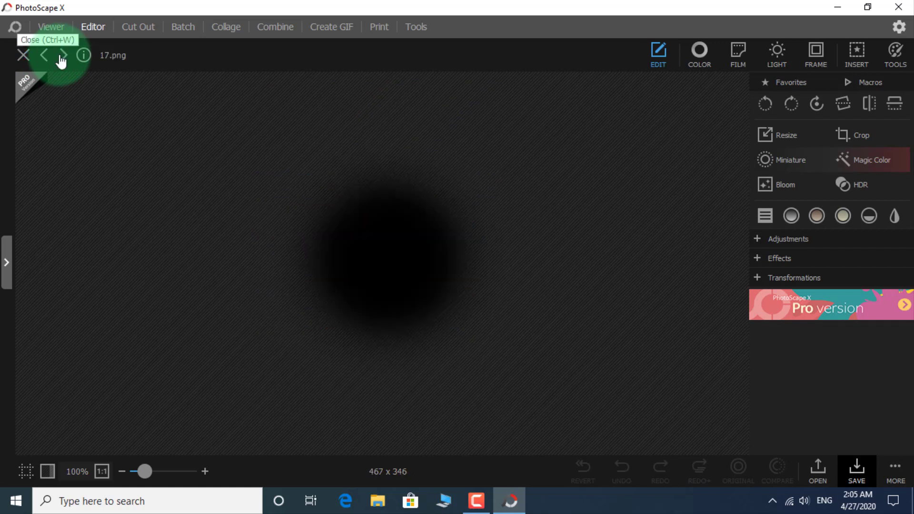
# Load the photo 4320044_L.jpg of two women under an umbrella from the Download folder's thumbnails.
pyautogui.moveTo(61, 78)
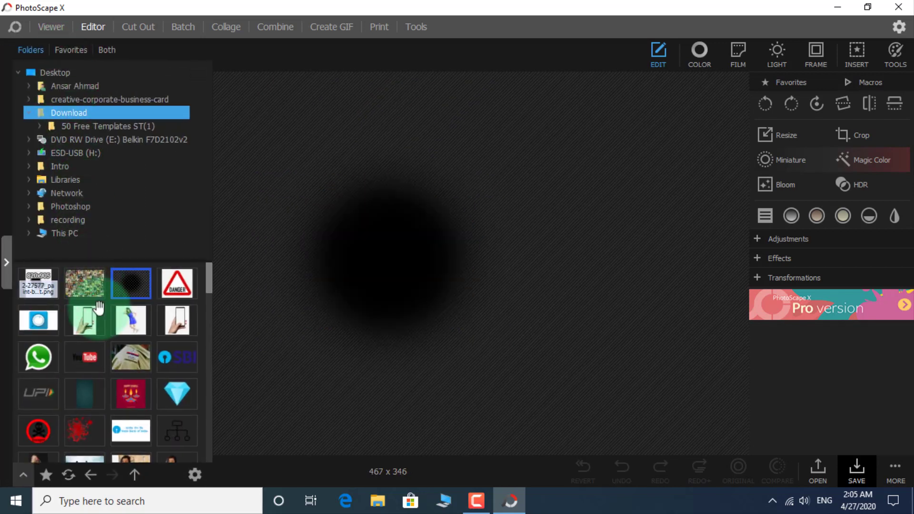
pyautogui.scroll(-2, 108, 366)
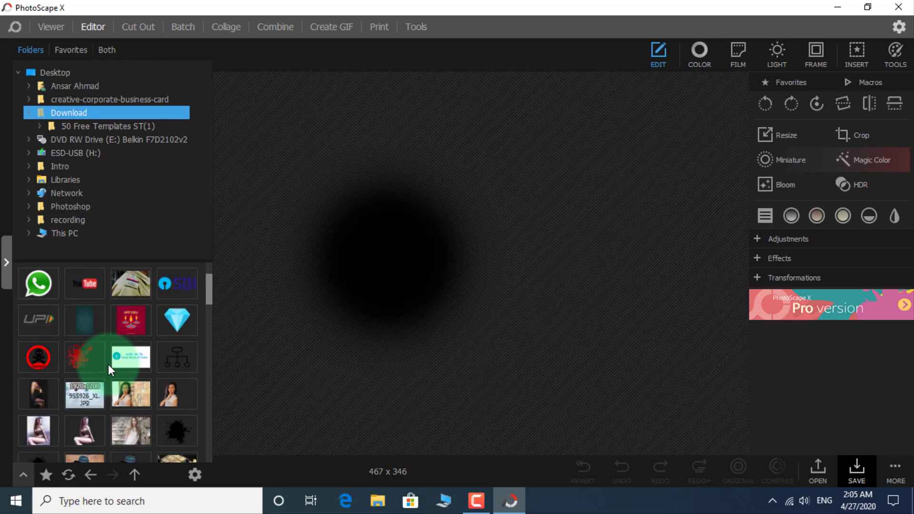
pyautogui.scroll(-2, 108, 366)
pyautogui.scroll(-1, 107, 364)
pyautogui.scroll(-2, 107, 365)
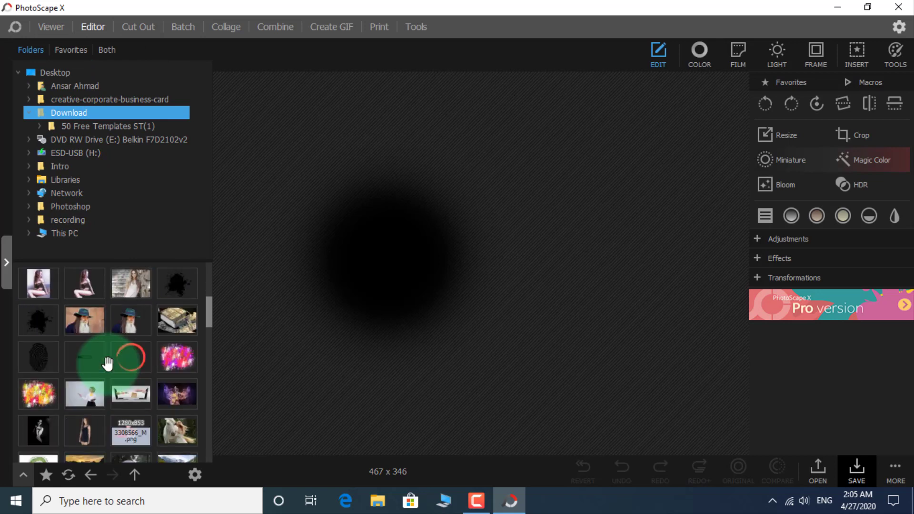
pyautogui.scroll(-1, 108, 364)
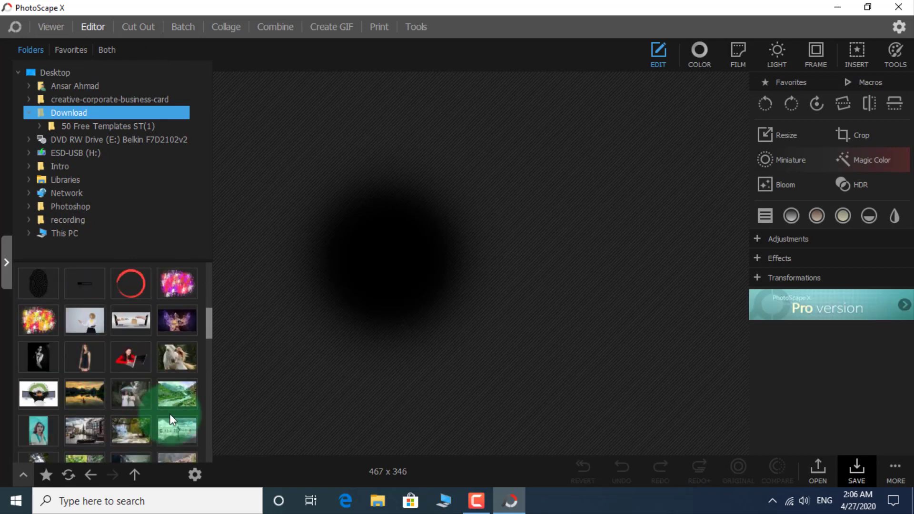
pyautogui.click(151, 406)
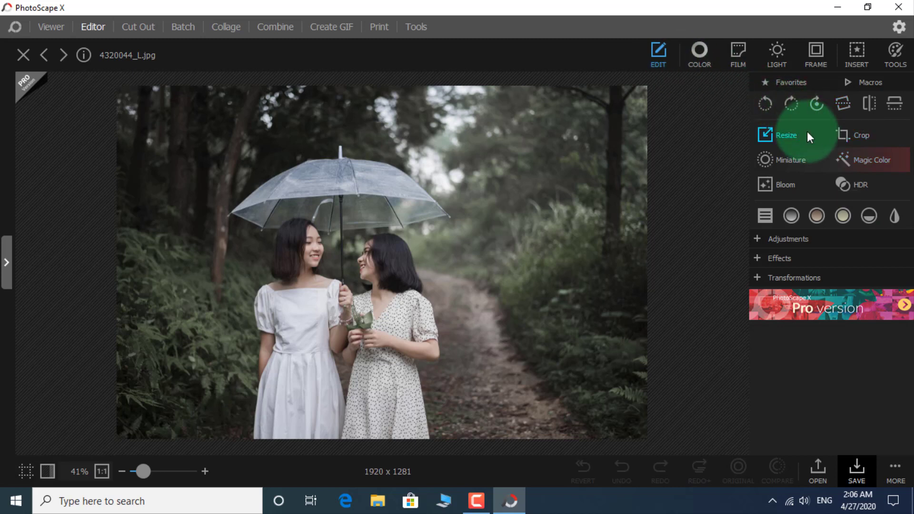
# Adjust the umbrella photo with Magic Color, setting Brighten to 47, and show the split before/after comparison.
pyautogui.click(878, 158)
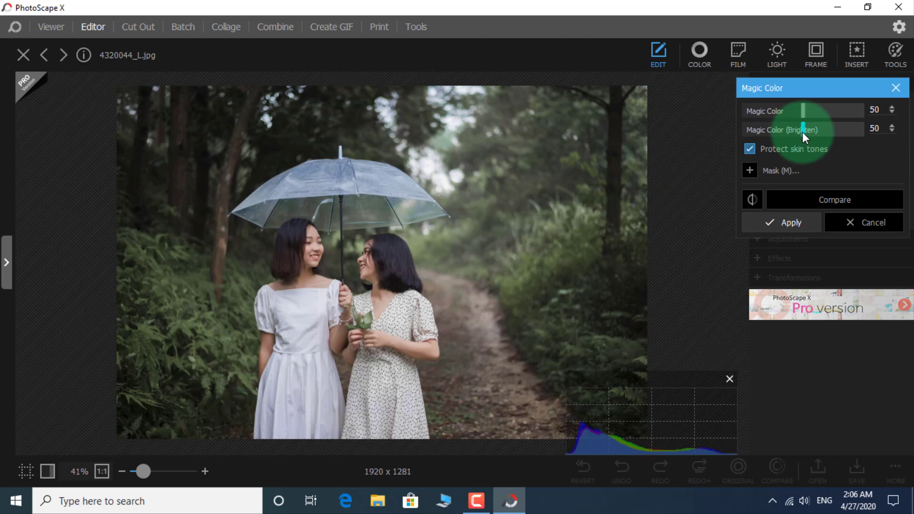
pyautogui.moveTo(803, 133)
pyautogui.mouseDown()
pyautogui.moveTo(848, 136)
pyautogui.moveTo(778, 131)
pyautogui.moveTo(822, 128)
pyautogui.moveTo(792, 122)
pyautogui.mouseUp()
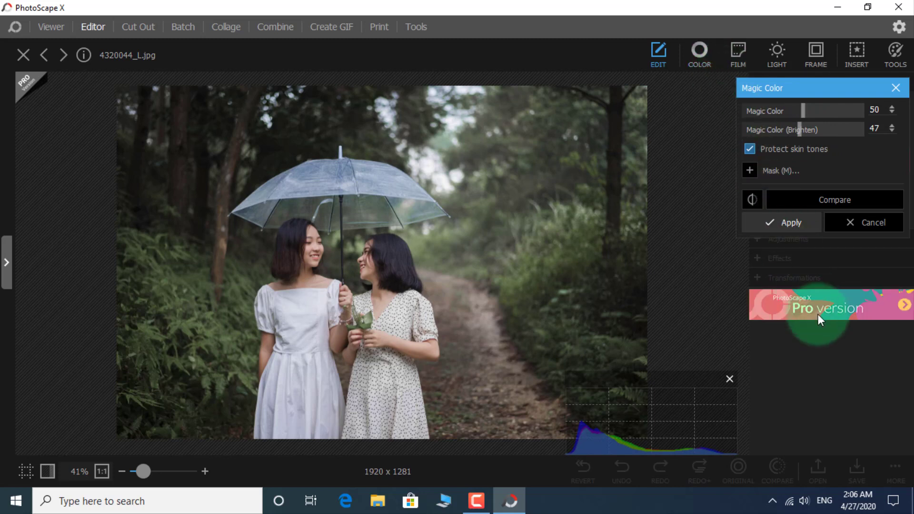
pyautogui.click(752, 202)
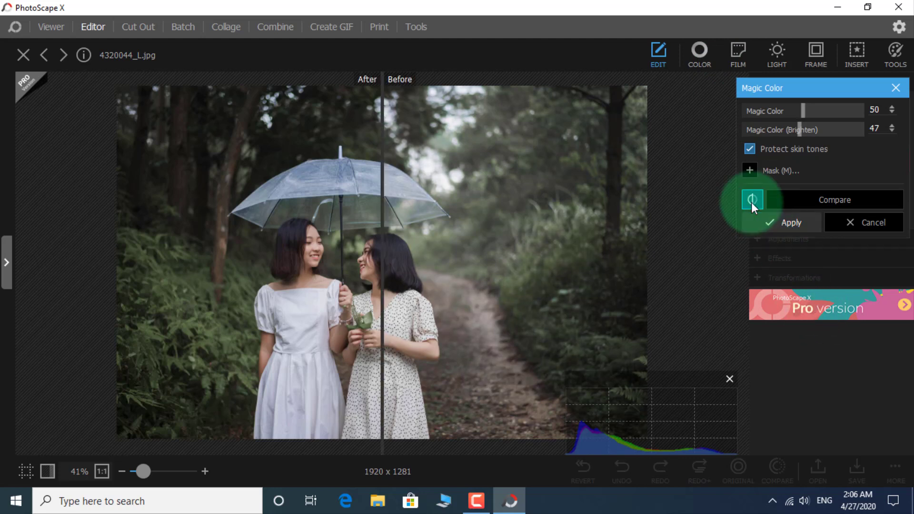
# Try the Bloom effect with a higher Level on the umbrella photo and discard it.
pyautogui.click(804, 113)
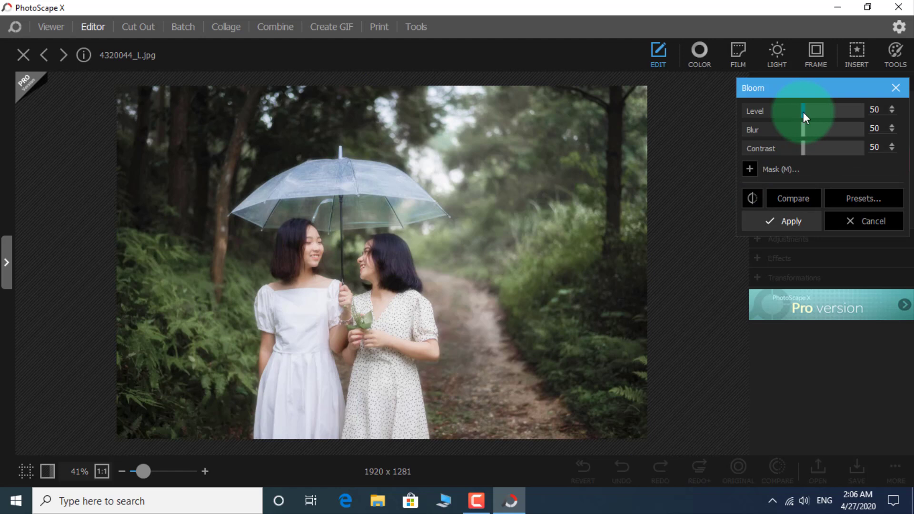
pyautogui.moveTo(804, 112)
pyautogui.mouseDown()
pyautogui.moveTo(833, 116)
pyautogui.moveTo(779, 115)
pyautogui.moveTo(840, 122)
pyautogui.moveTo(792, 129)
pyautogui.moveTo(818, 122)
pyautogui.mouseUp()
pyautogui.click(895, 88)
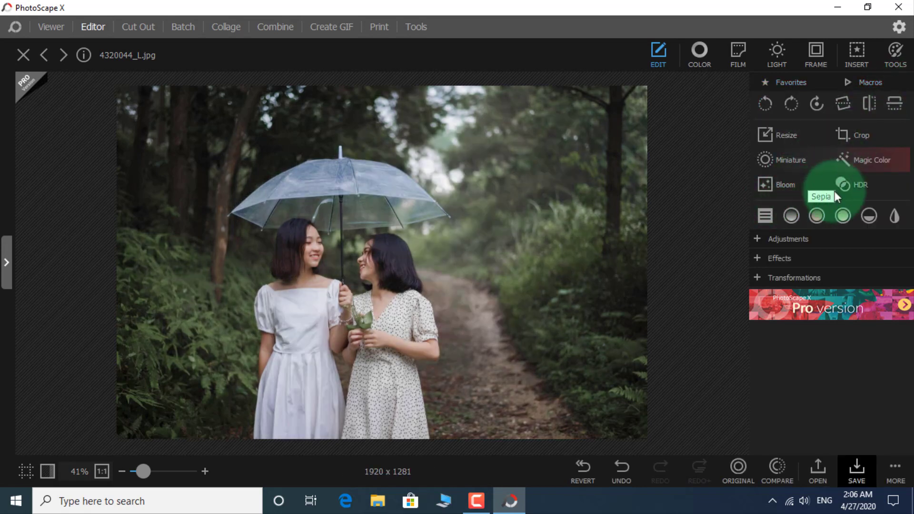
# Apply HDR with amount 50, radius 100 and vibrance 50 to the photo, comparing it with the original at 51% zoom.
pyautogui.click(852, 186)
pyautogui.click(573, 253)
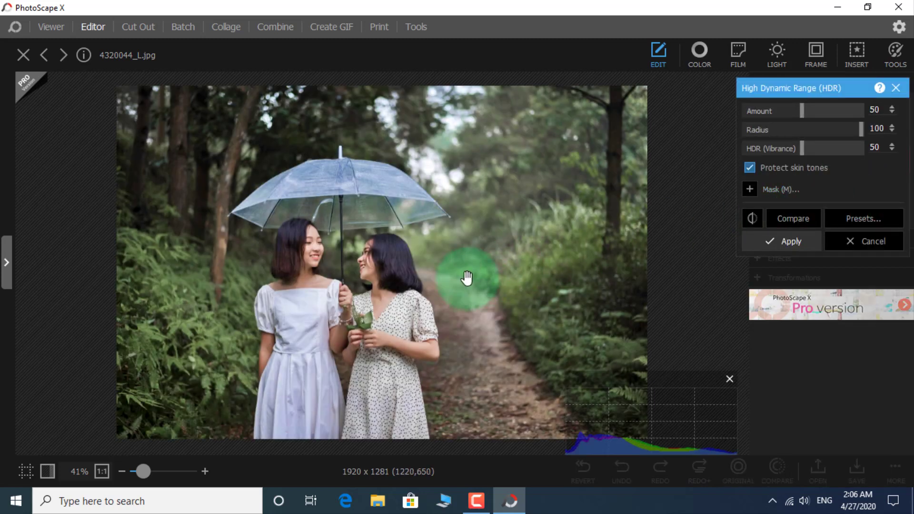
pyautogui.moveTo(142, 470)
pyautogui.mouseDown()
pyautogui.moveTo(149, 472)
pyautogui.moveTo(130, 473)
pyautogui.moveTo(145, 473)
pyautogui.mouseUp()
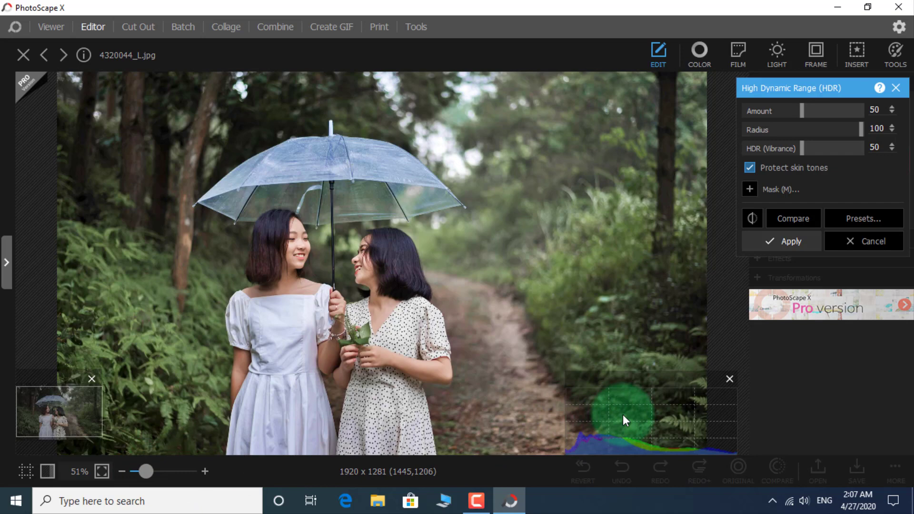
pyautogui.click(803, 220)
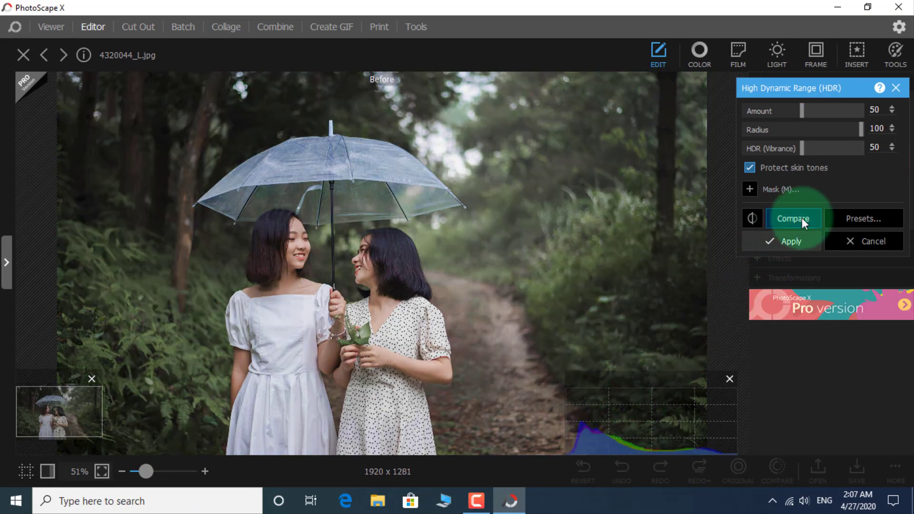
pyautogui.click(802, 219)
pyautogui.click(802, 219)
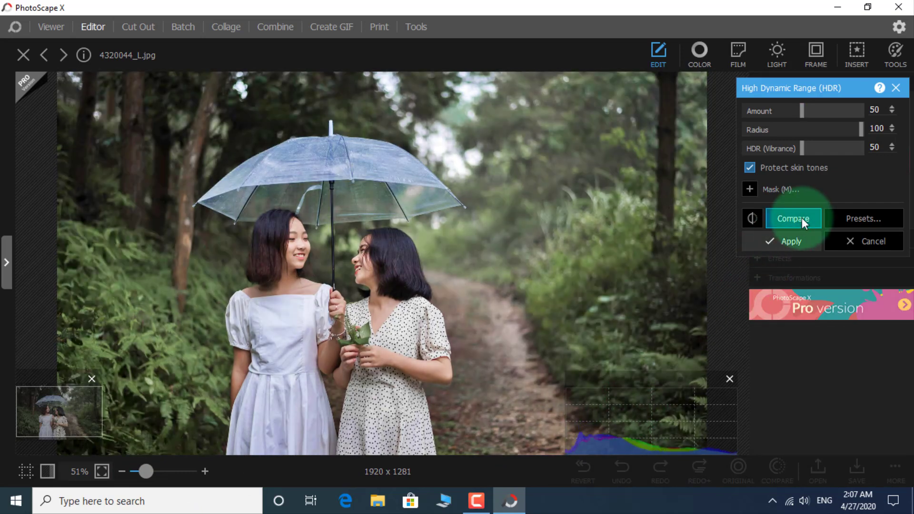
pyautogui.click(794, 241)
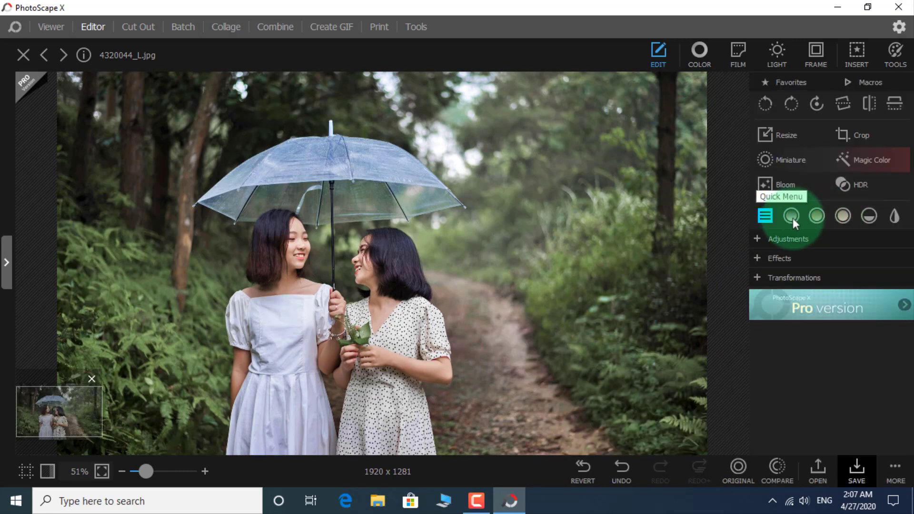
# Darken the photo's highlights with the 50% preset from the Quick Menu.
pyautogui.click(765, 218)
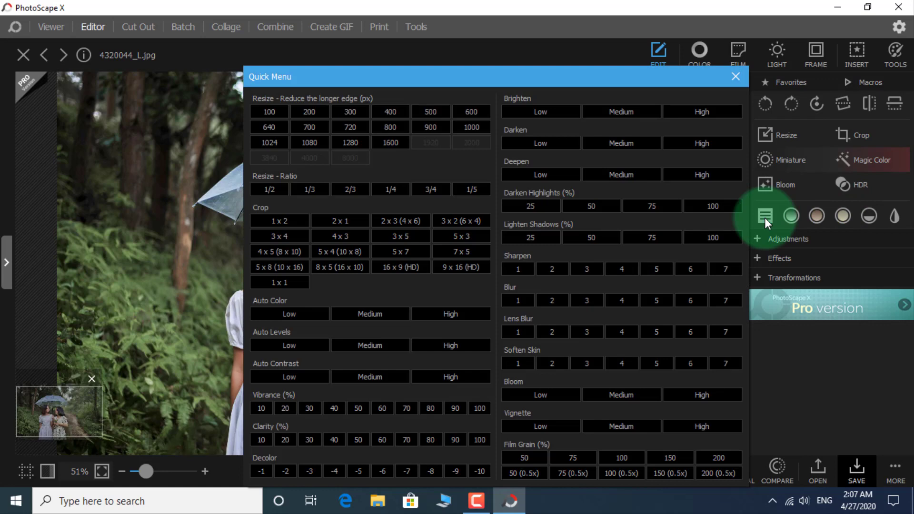
pyautogui.click(598, 205)
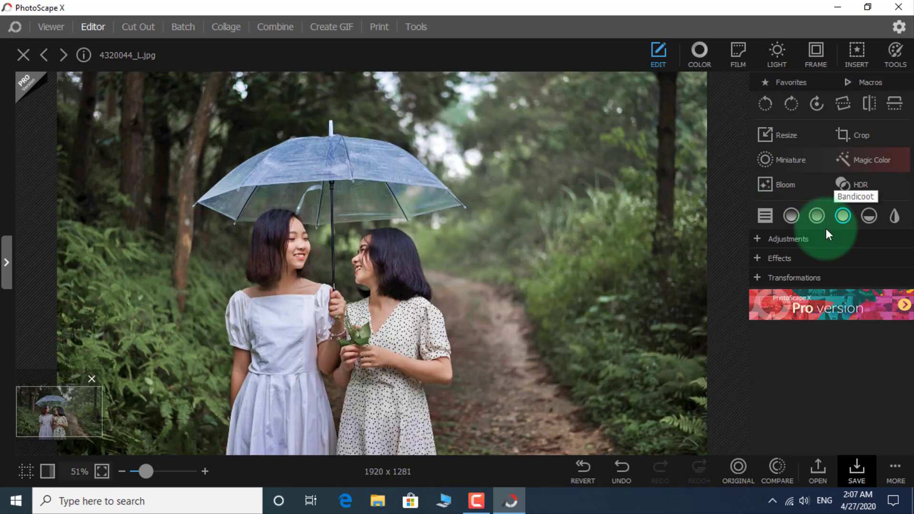
# Try Auto Contrast on the photo with a threshold of 70, comparing it with the original.
pyautogui.click(754, 240)
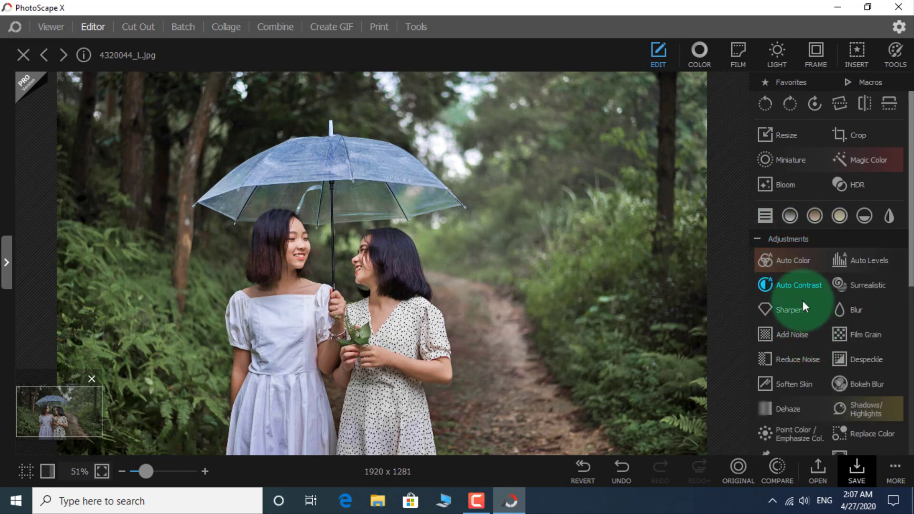
pyautogui.click(799, 285)
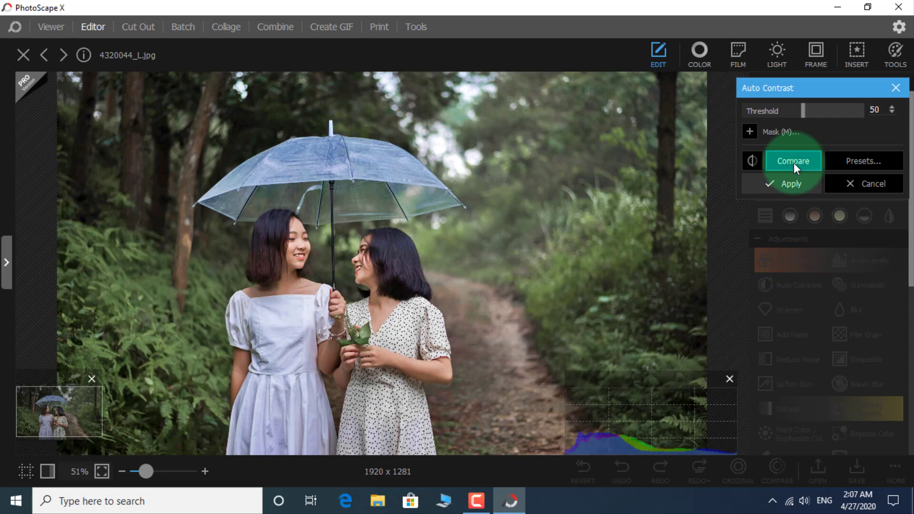
pyautogui.click(794, 186)
pyautogui.click(804, 117)
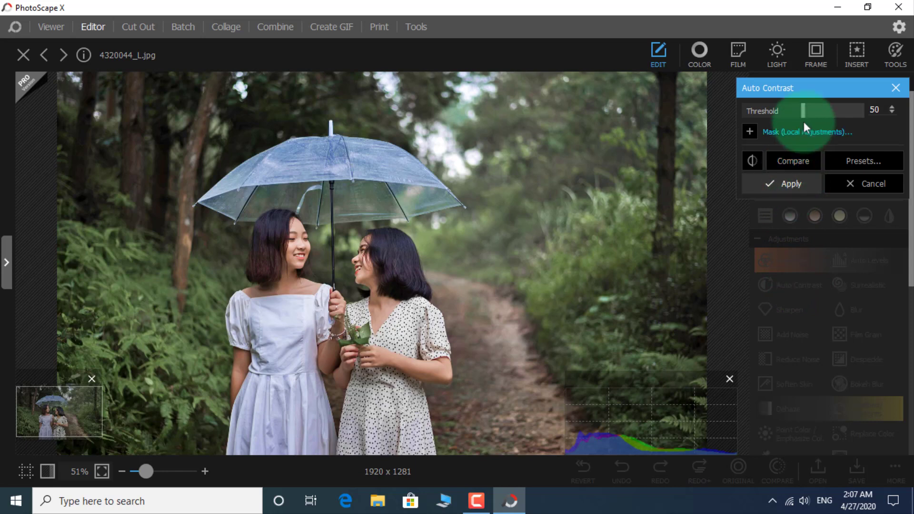
pyautogui.moveTo(805, 115); pyautogui.dragTo(829, 114)
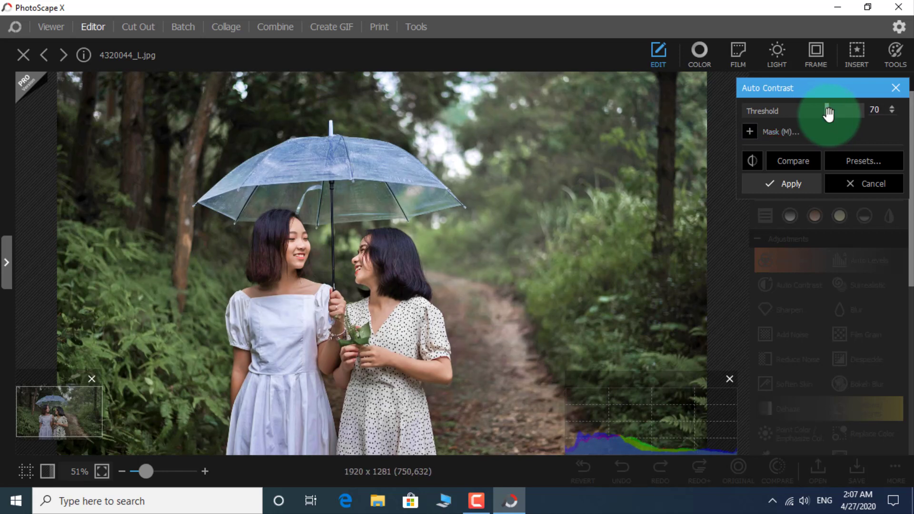
# Try brushing an Auto Contrast mask over the face and shoulders of the woman in white, and discard the adjustment.
pyautogui.click(781, 126)
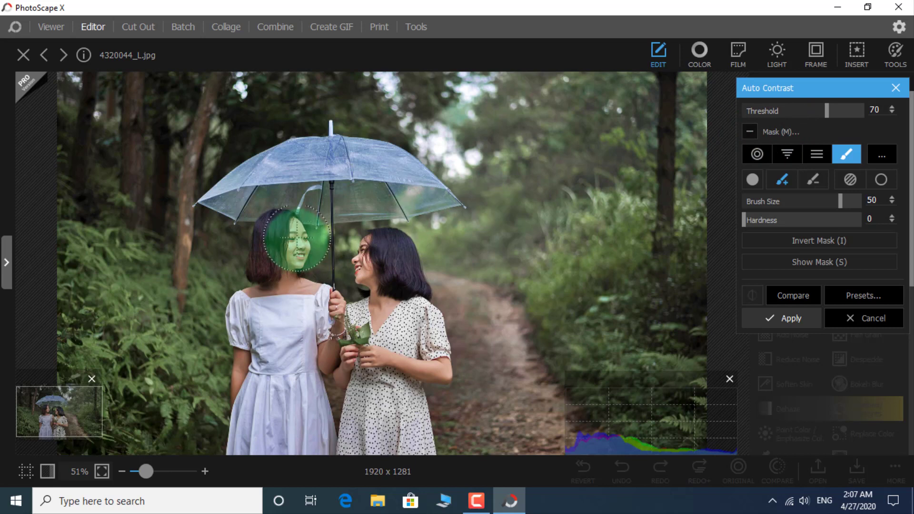
pyautogui.moveTo(297, 238)
pyautogui.mouseDown()
pyautogui.moveTo(288, 293)
pyautogui.moveTo(270, 290)
pyautogui.mouseUp()
pyautogui.click(312, 294)
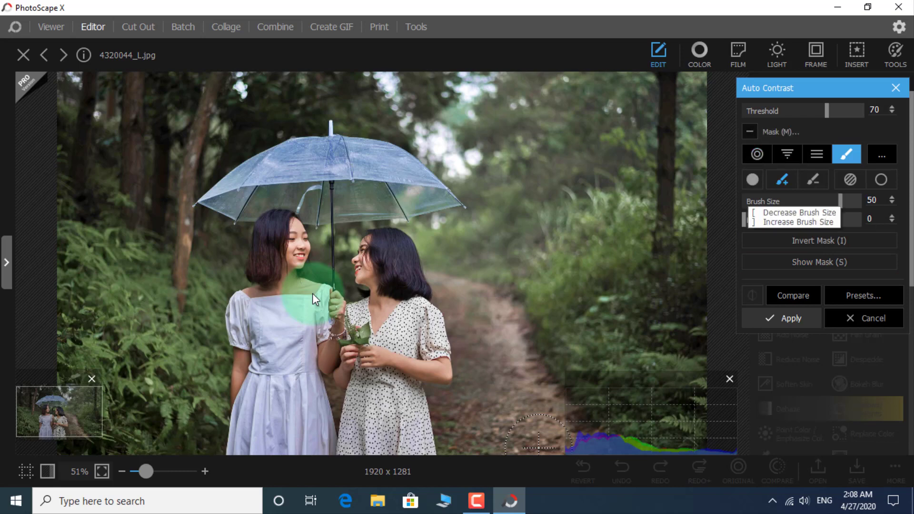
pyautogui.click(895, 88)
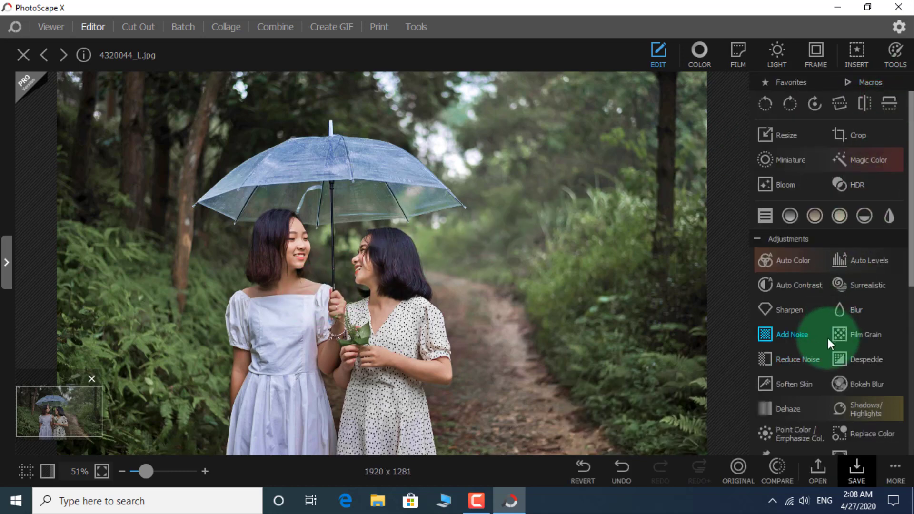
# Apply Auto Levels with a threshold of 50 to the photo after comparing it with the original.
pyautogui.click(873, 267)
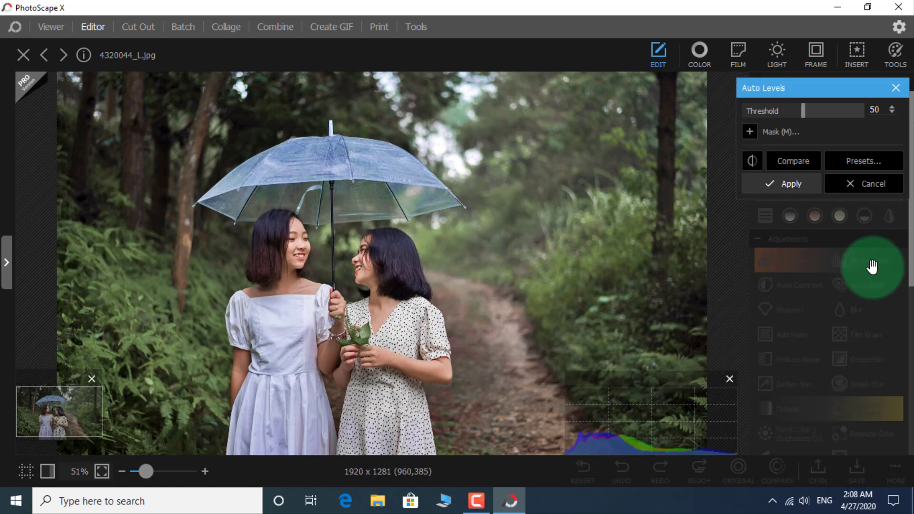
pyautogui.click(789, 163)
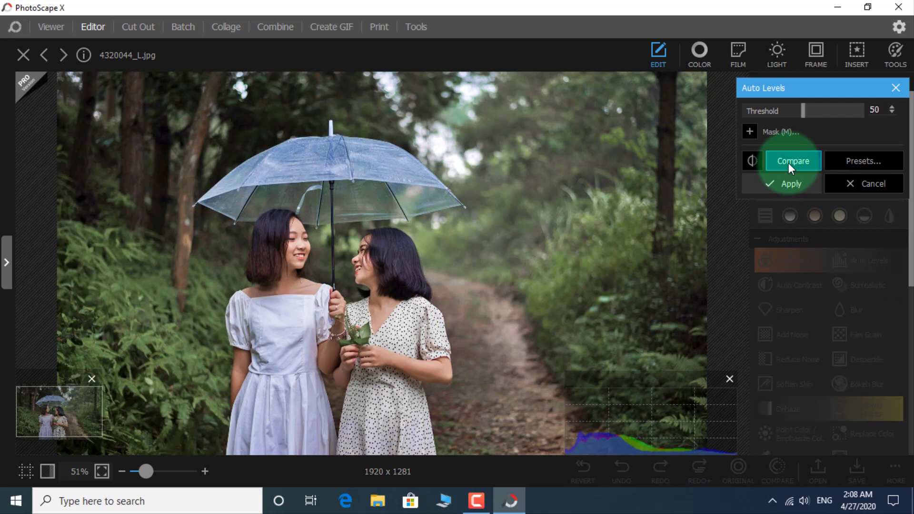
pyautogui.click(789, 188)
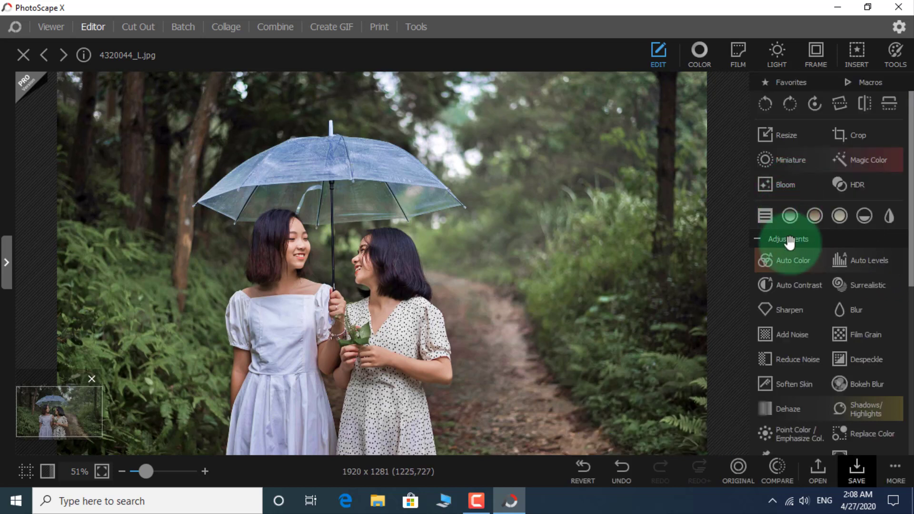
# Try Add Noise on the photo with the Impulse and Uniform types, reduce the amount to 40, and discard the effect.
pyautogui.scroll(-1, 793, 336)
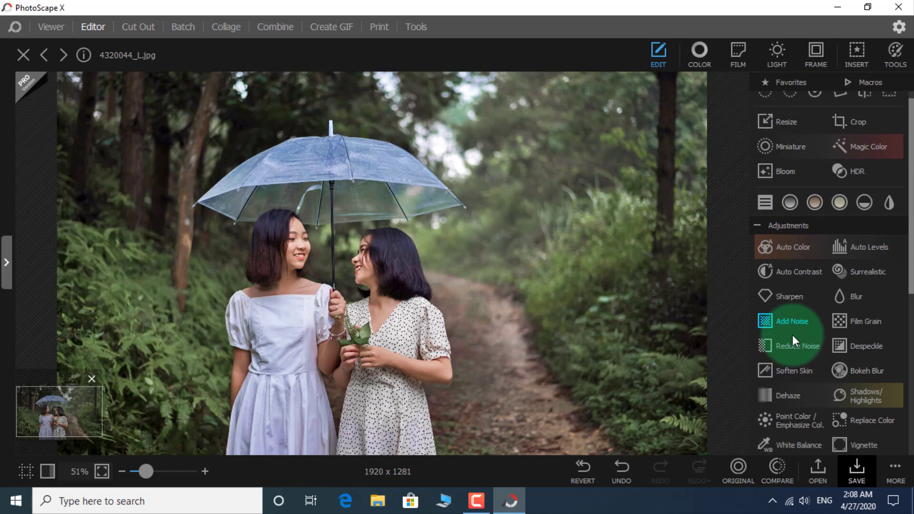
pyautogui.click(802, 324)
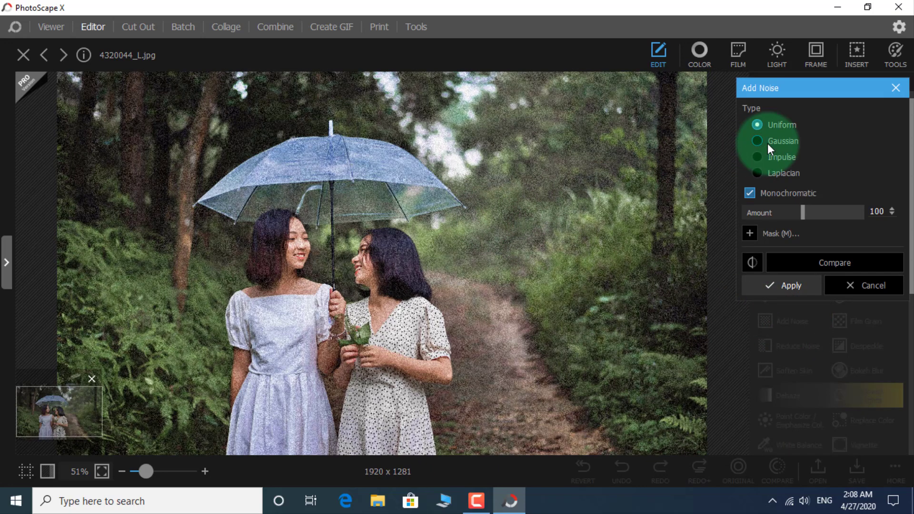
pyautogui.click(765, 157)
pyautogui.click(761, 174)
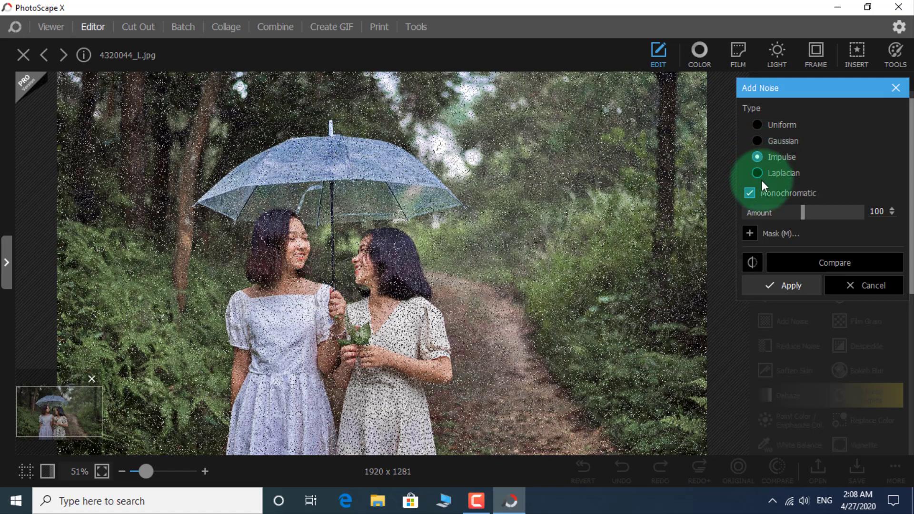
pyautogui.click(761, 127)
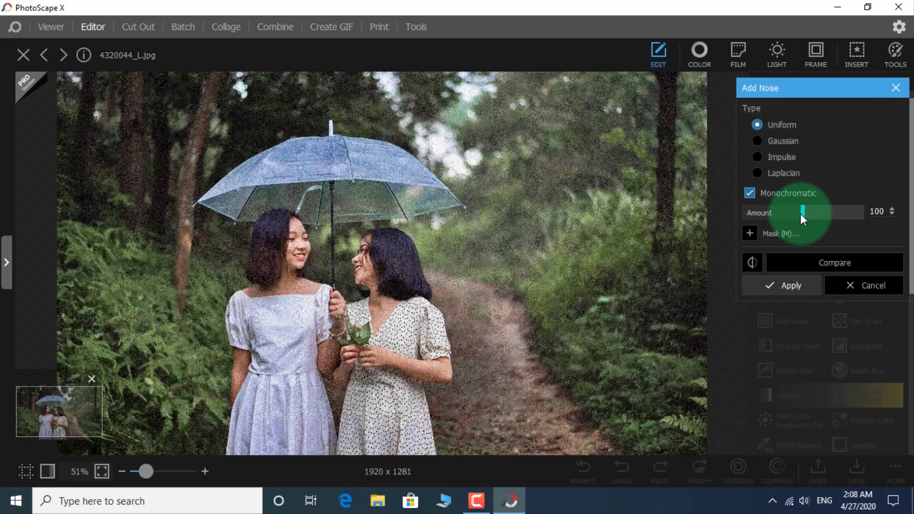
pyautogui.moveTo(801, 213); pyautogui.dragTo(767, 215)
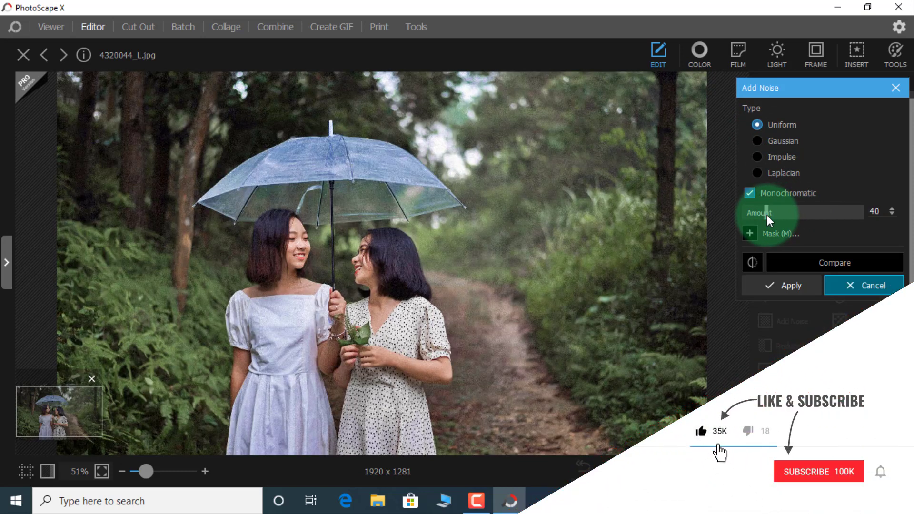
pyautogui.click(862, 289)
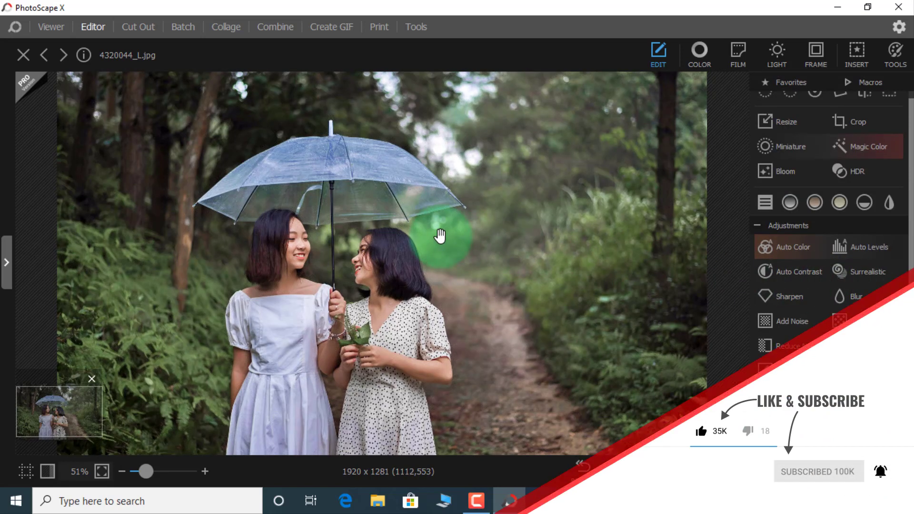
# Try Erode on the photo, compare it with the original, lower the amount to 40, and discard the effect.
pyautogui.scroll(-5, 847, 366)
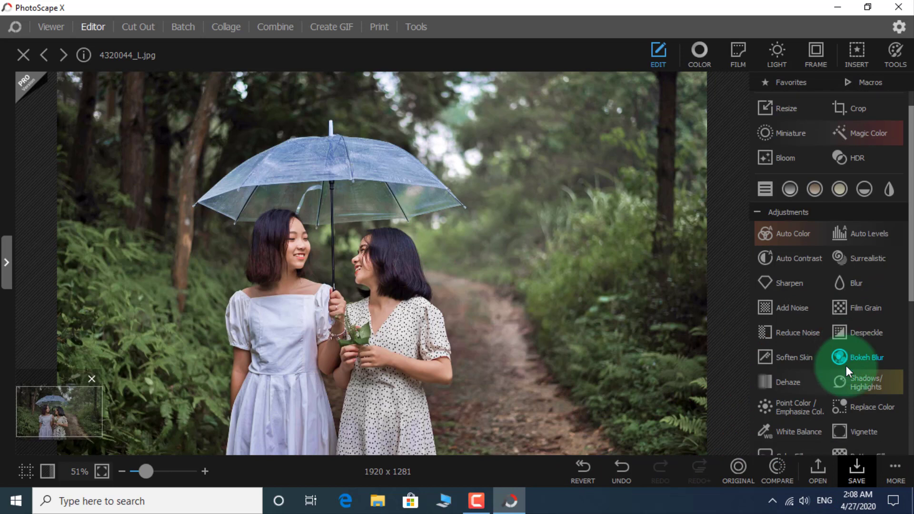
pyautogui.scroll(-4, 847, 366)
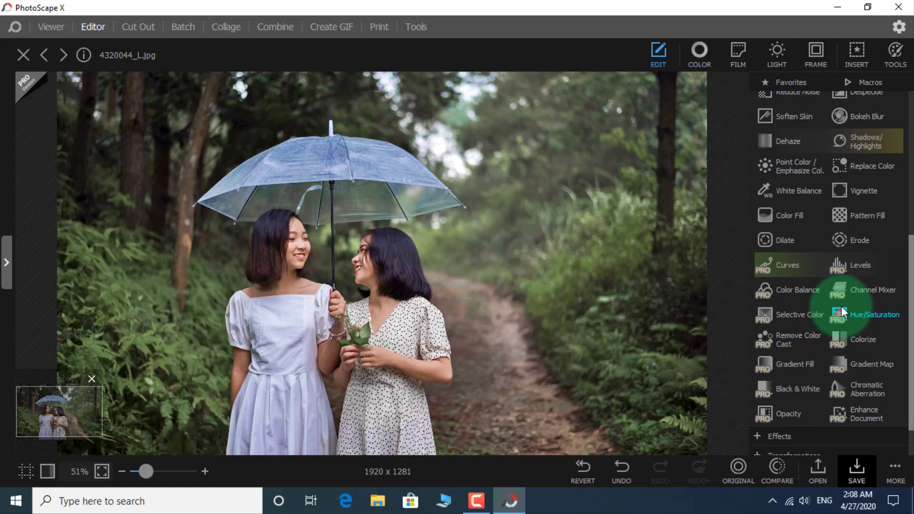
pyautogui.click(856, 241)
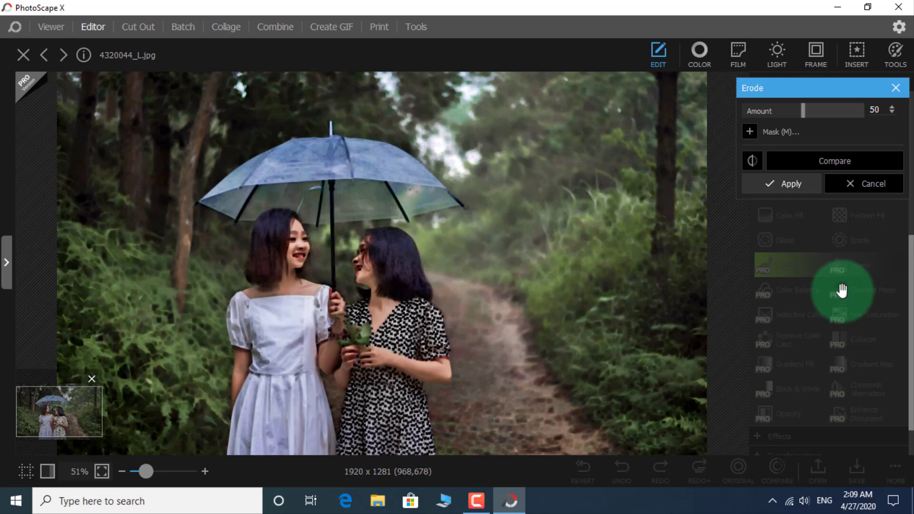
pyautogui.click(801, 161)
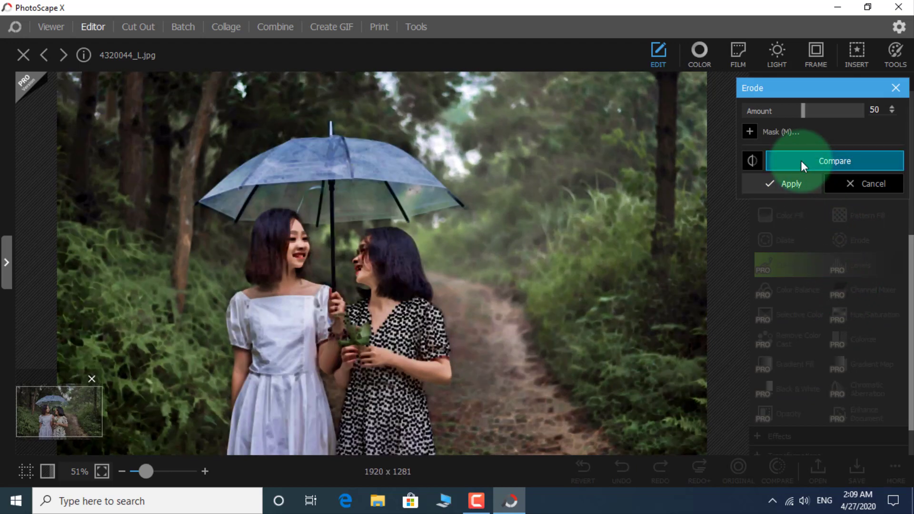
pyautogui.moveTo(807, 113); pyautogui.dragTo(793, 112)
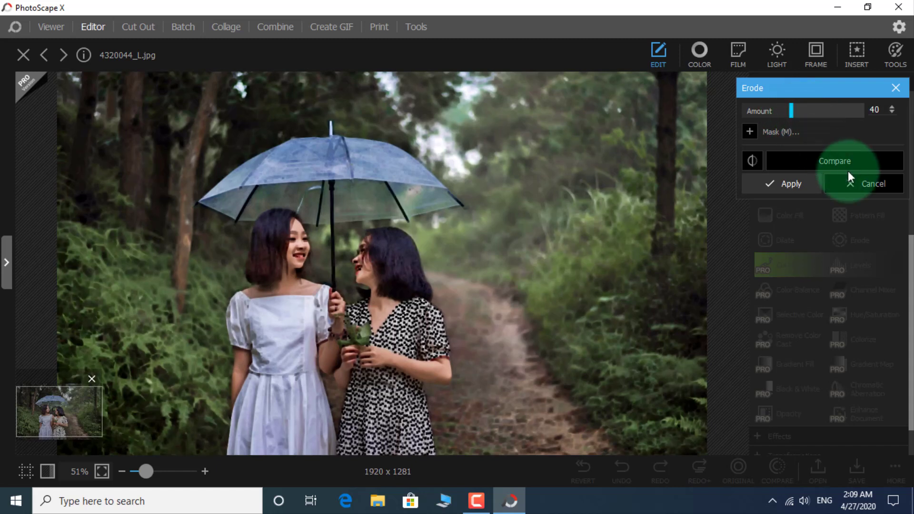
pyautogui.click(864, 184)
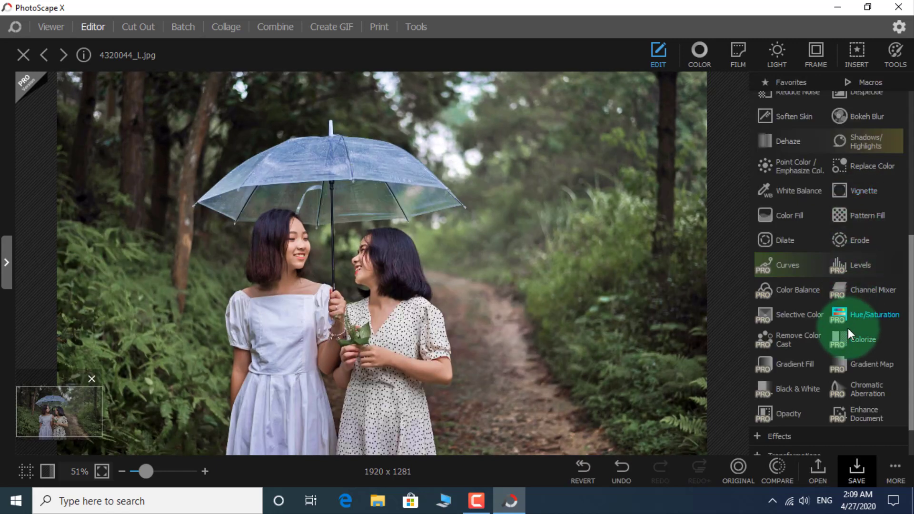
# Try a red Color Fill in Overlay mode at 23 opacity on the photo, and discard it.
pyautogui.scroll(1, 848, 330)
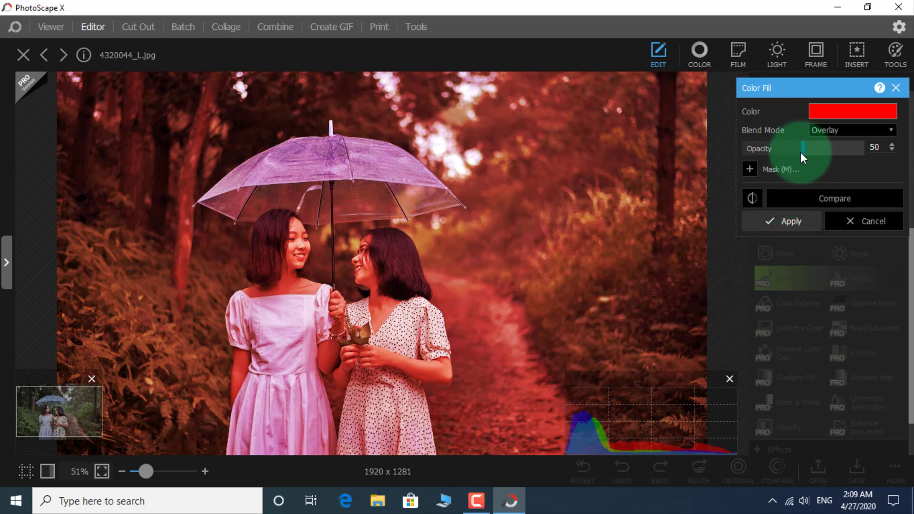
pyautogui.moveTo(805, 150); pyautogui.dragTo(781, 150)
pyautogui.click(840, 130)
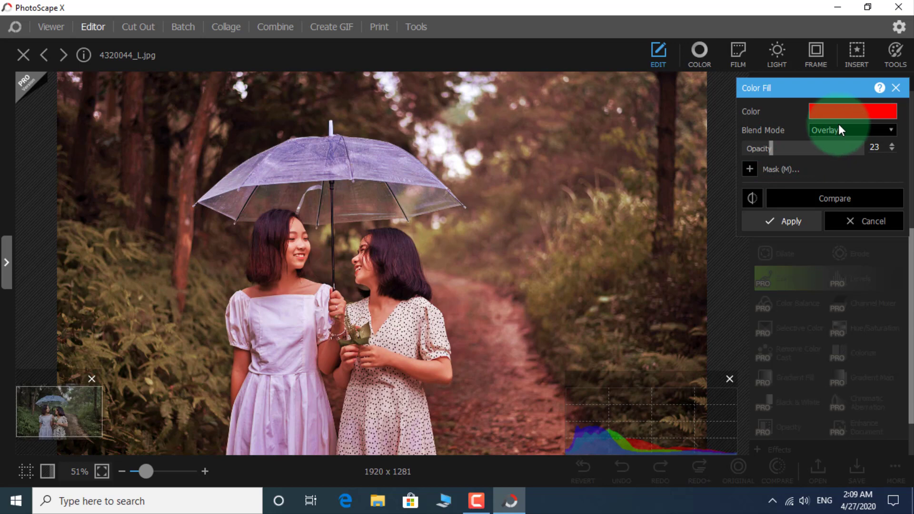
pyautogui.click(884, 221)
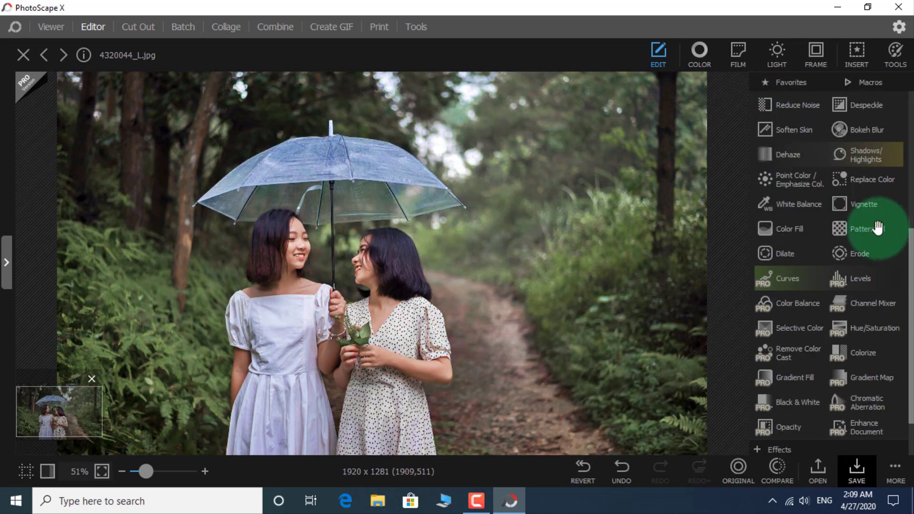
# Try White Balance by sampling the white dress, compare it with the original, then reset and discard the correction.
pyautogui.scroll(1, 811, 285)
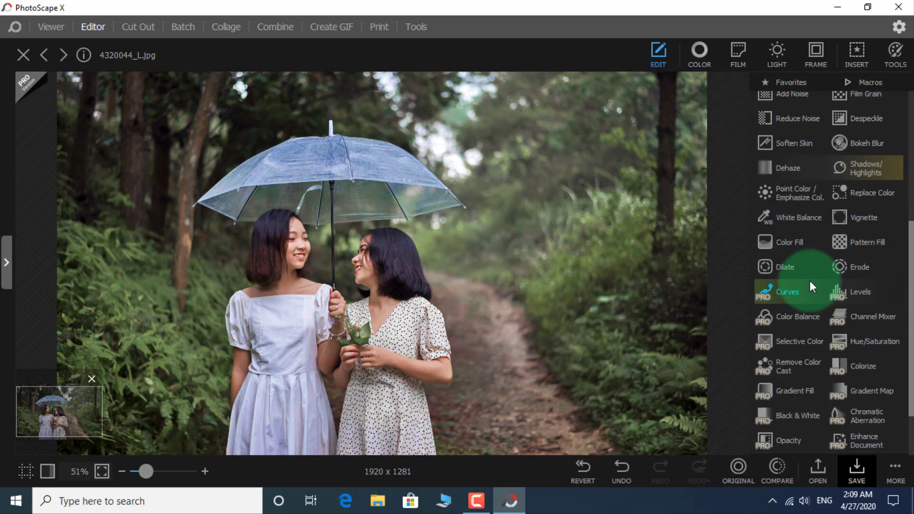
pyautogui.click(781, 217)
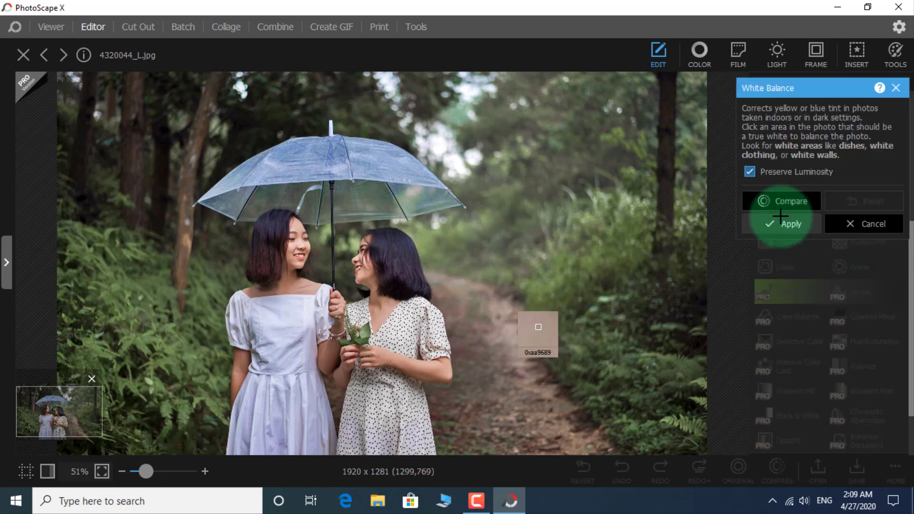
pyautogui.click(284, 313)
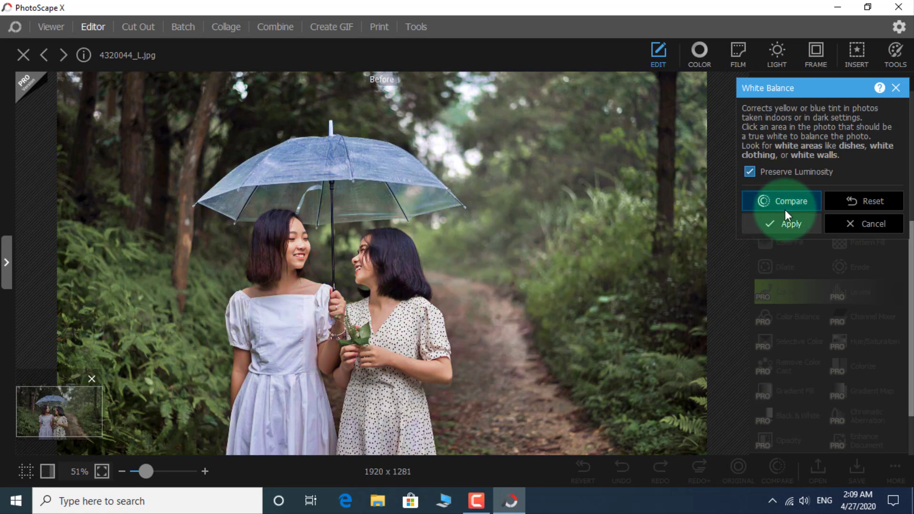
pyautogui.click(859, 202)
pyautogui.click(864, 224)
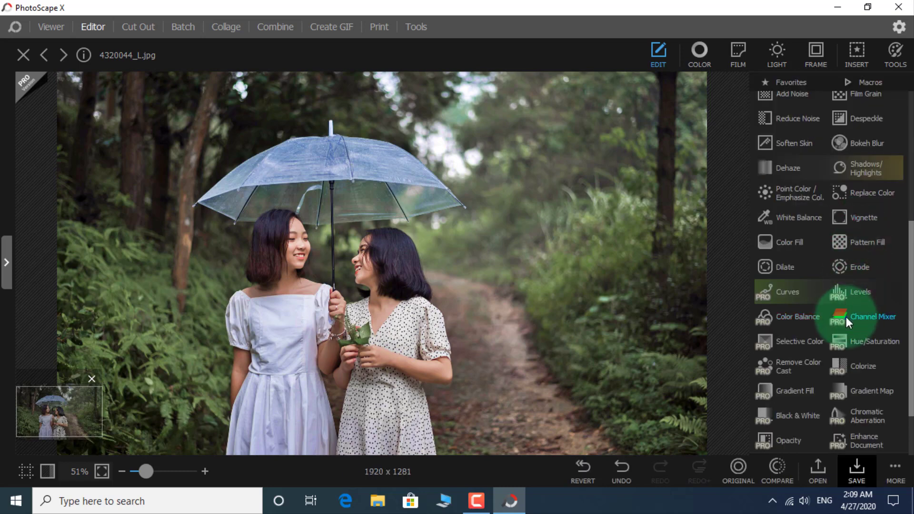
pyautogui.scroll(2, 847, 317)
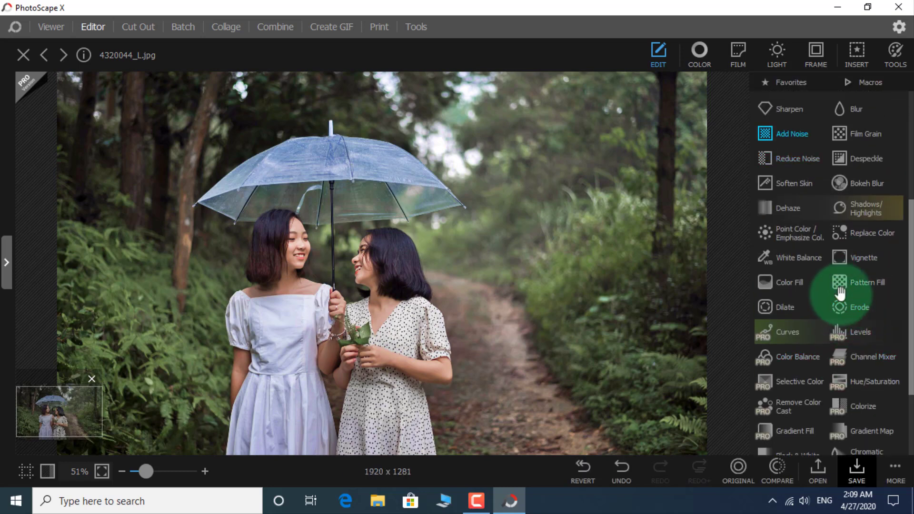
pyautogui.scroll(-2, 833, 257)
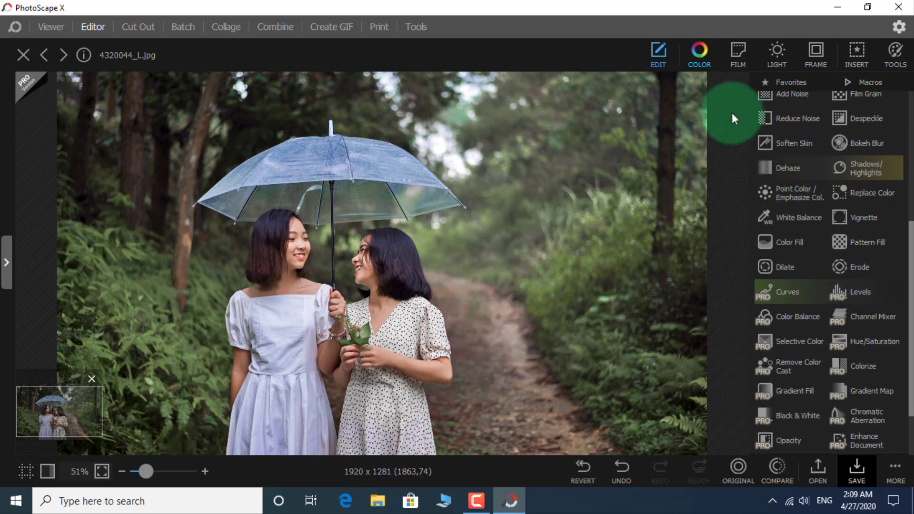
# Open the Color adjustments and try Grayscale, Sepia and Negative on the photo, returning it to Original Color.
pyautogui.click(697, 66)
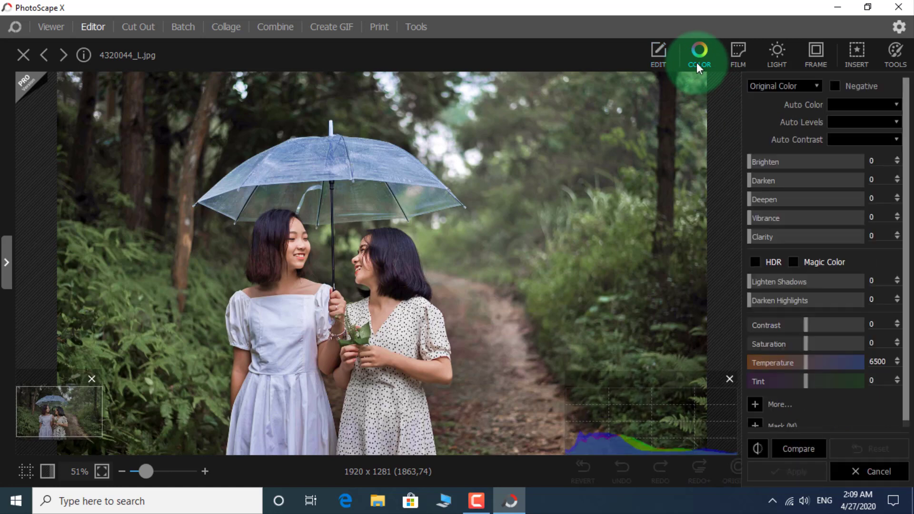
pyautogui.click(797, 87)
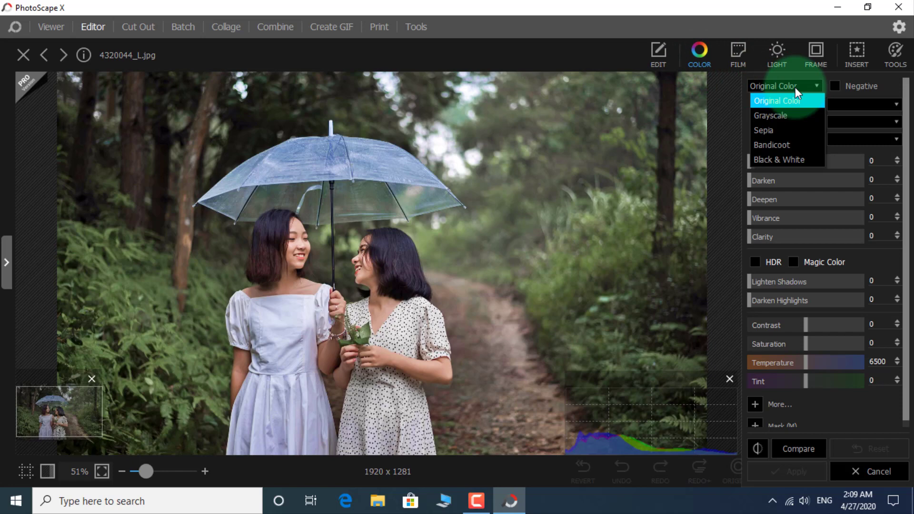
pyautogui.click(777, 116)
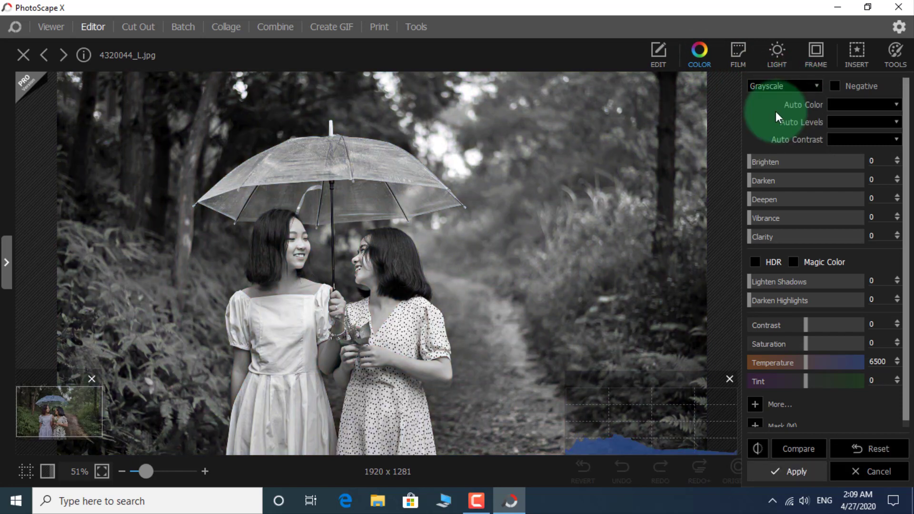
pyautogui.click(779, 87)
pyautogui.click(800, 105)
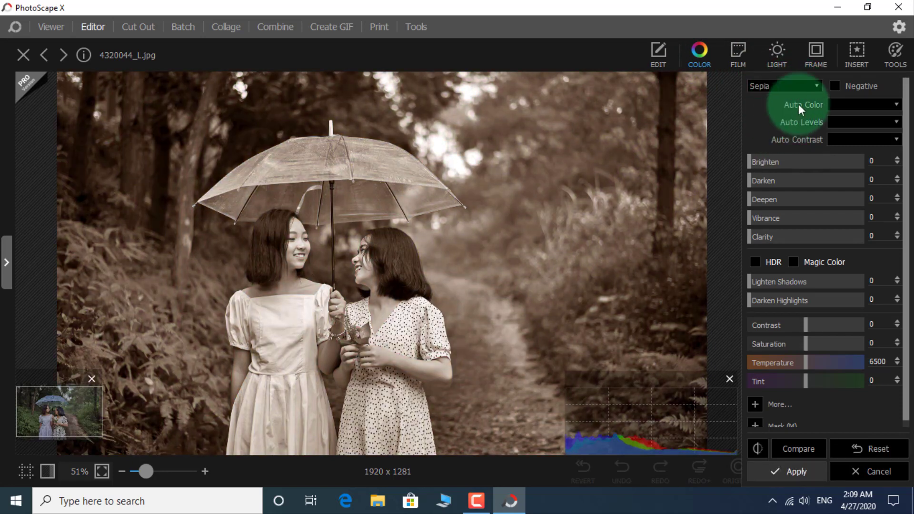
pyautogui.click(812, 86)
pyautogui.click(791, 99)
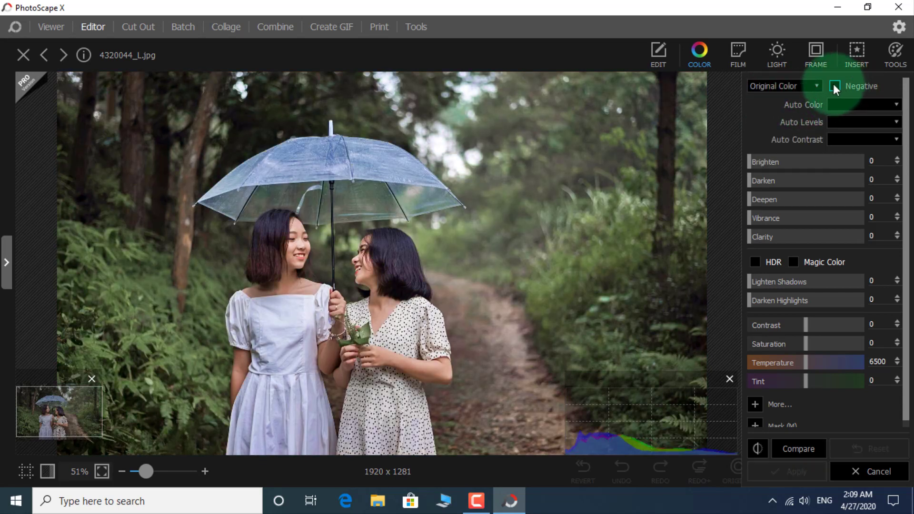
pyautogui.click(835, 87)
pyautogui.click(835, 87)
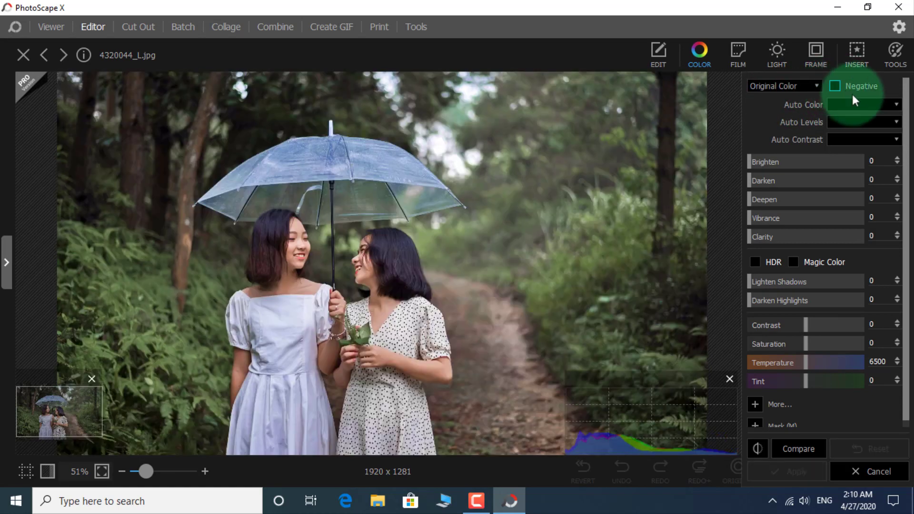
# Set Auto Color, Auto Levels and Auto Contrast to High for the photo.
pyautogui.click(864, 105)
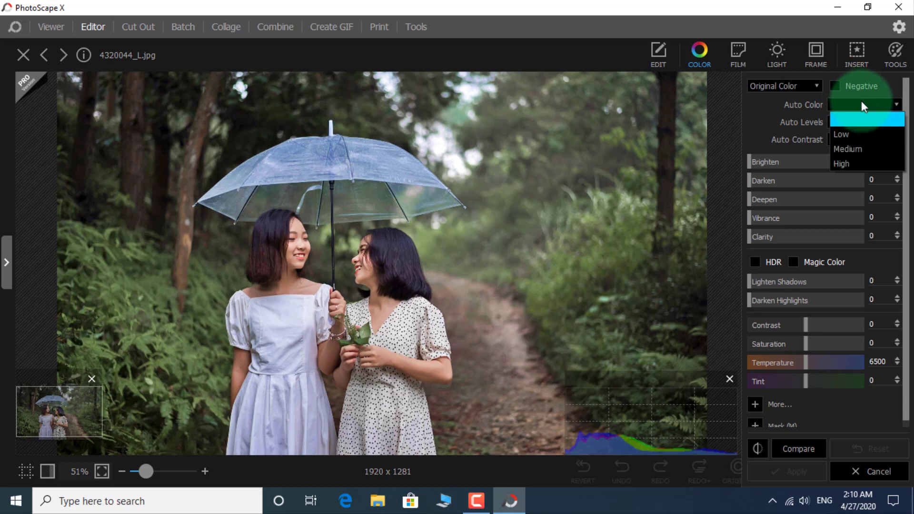
pyautogui.click(854, 164)
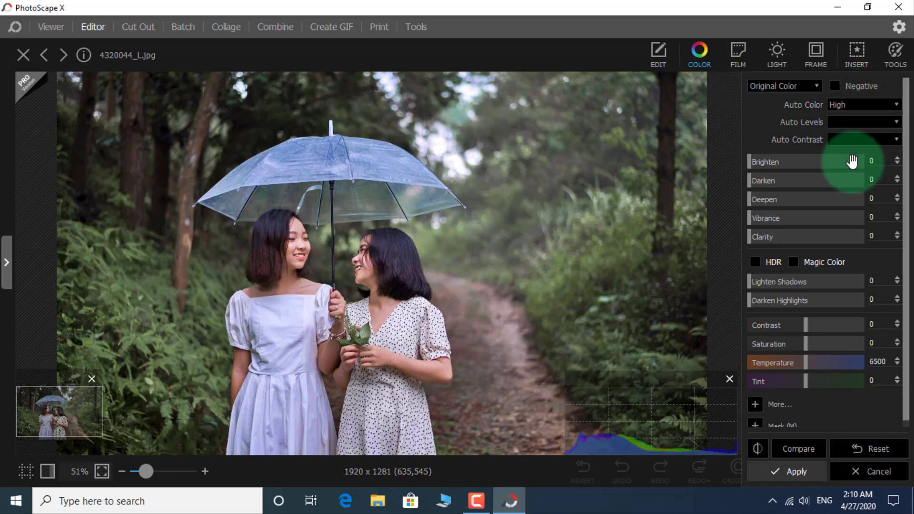
pyautogui.click(858, 124)
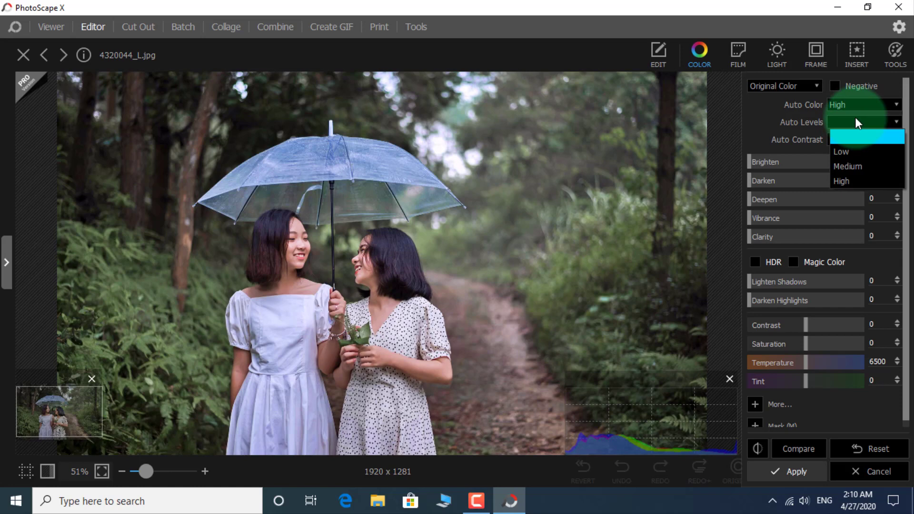
pyautogui.click(852, 181)
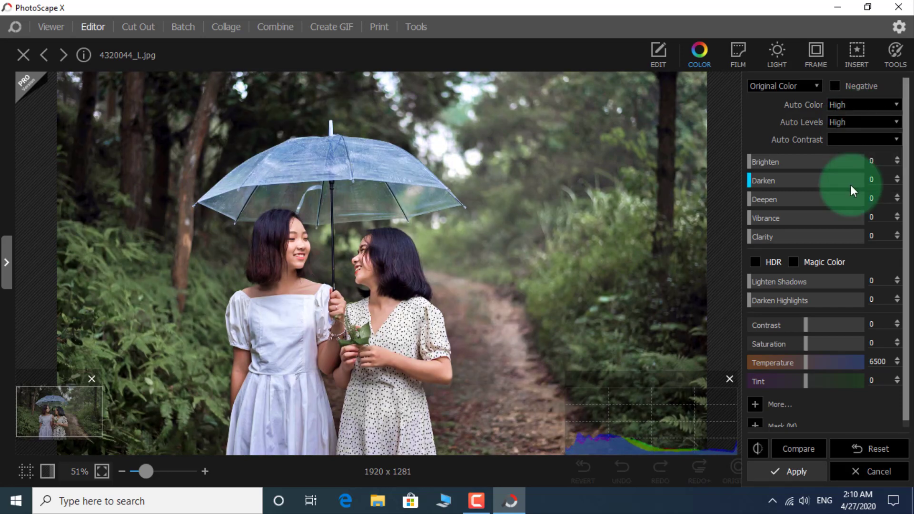
pyautogui.click(876, 139)
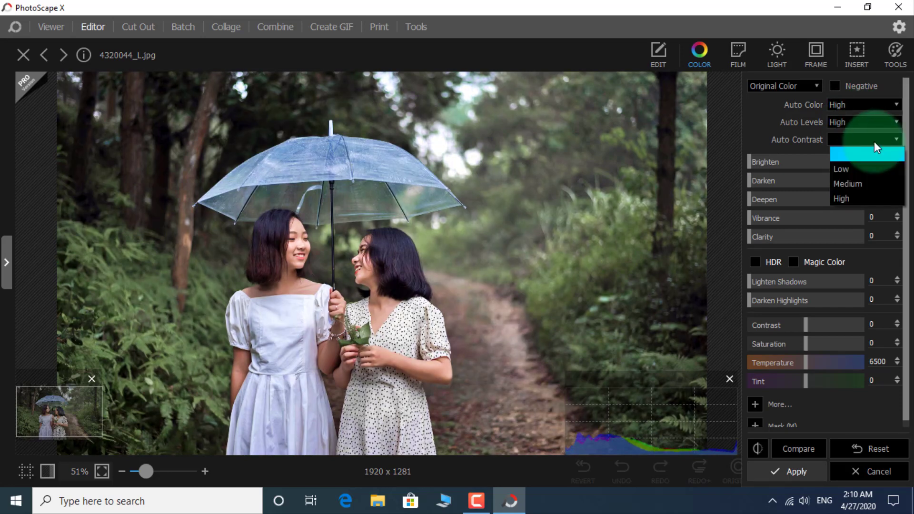
pyautogui.click(861, 200)
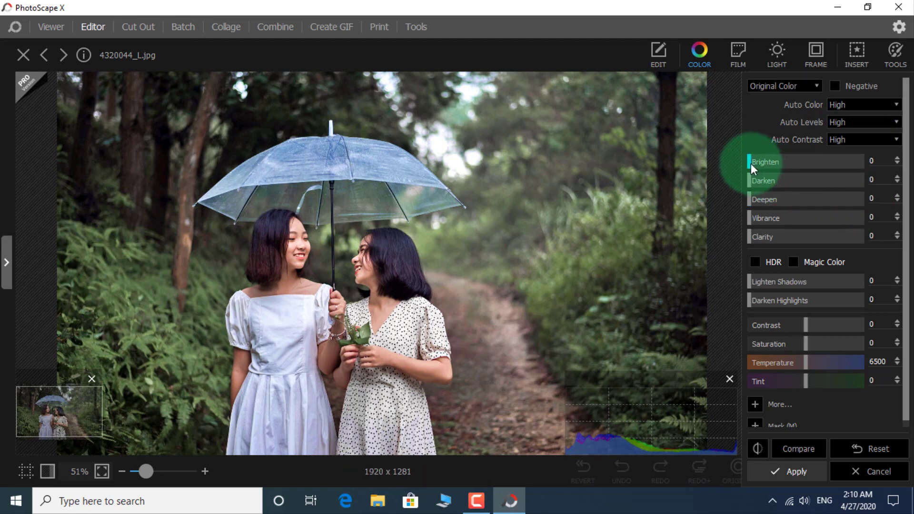
# Set the photo's Brighten to 7, Darken to 7, Deepen to 31 and Vibrance to 50.
pyautogui.moveTo(751, 163); pyautogui.dragTo(784, 203)
pyautogui.moveTo(753, 223); pyautogui.dragTo(806, 224)
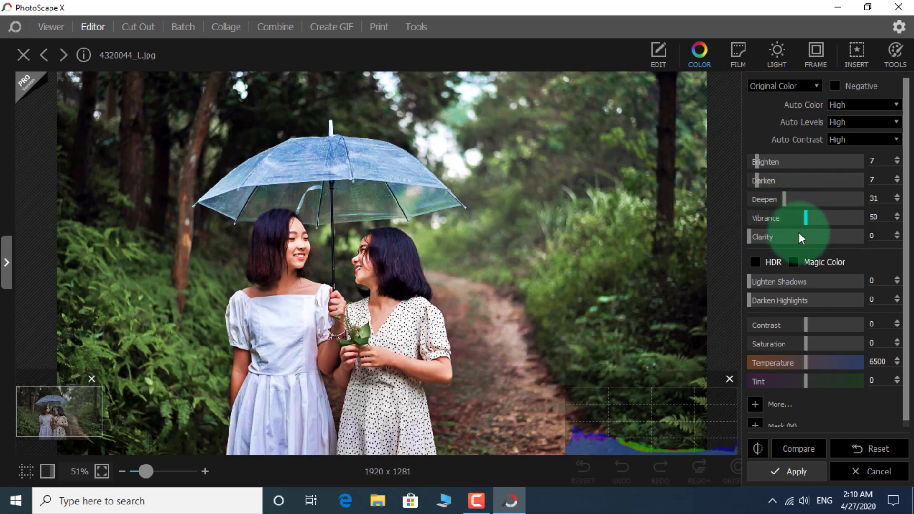
pyautogui.click(776, 264)
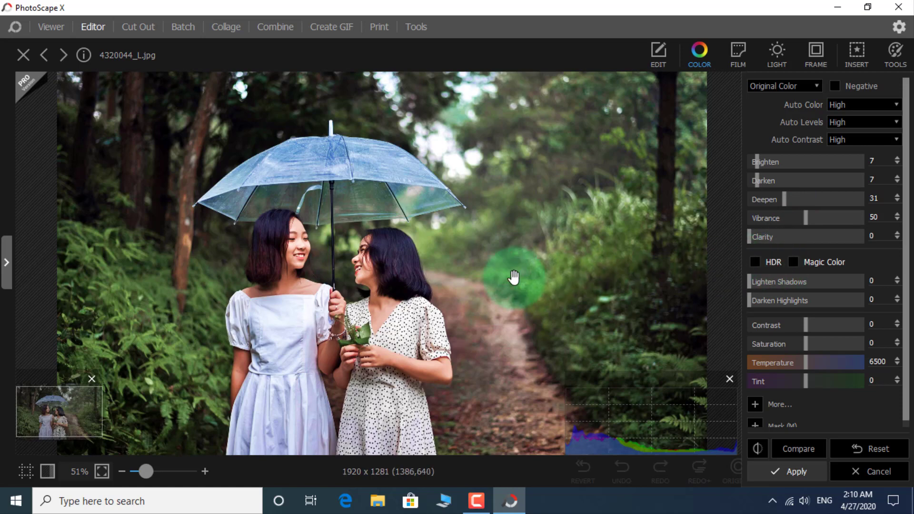
# Set the photo's Clarity to 11 and try the HDR effect, switching it back off.
pyautogui.moveTo(750, 238)
pyautogui.mouseDown()
pyautogui.moveTo(770, 242)
pyautogui.moveTo(750, 239)
pyautogui.moveTo(770, 234)
pyautogui.moveTo(762, 244)
pyautogui.mouseUp()
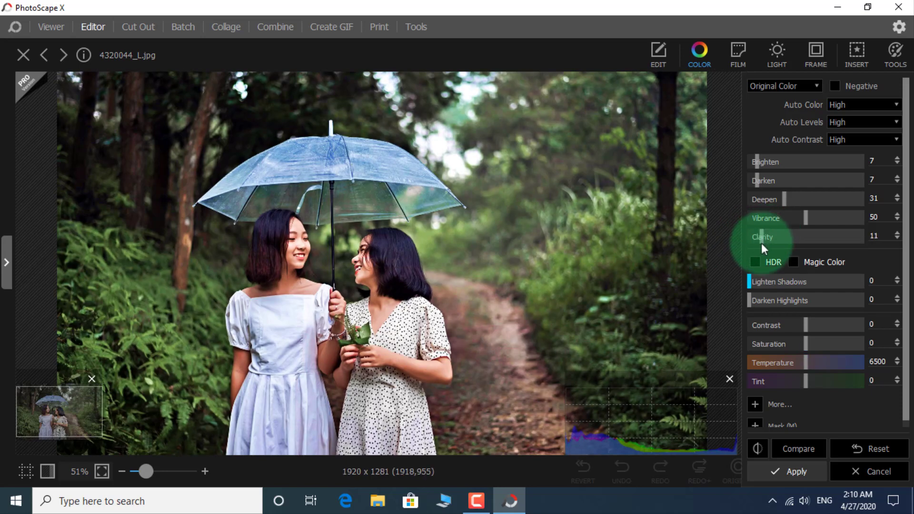
pyautogui.click(756, 263)
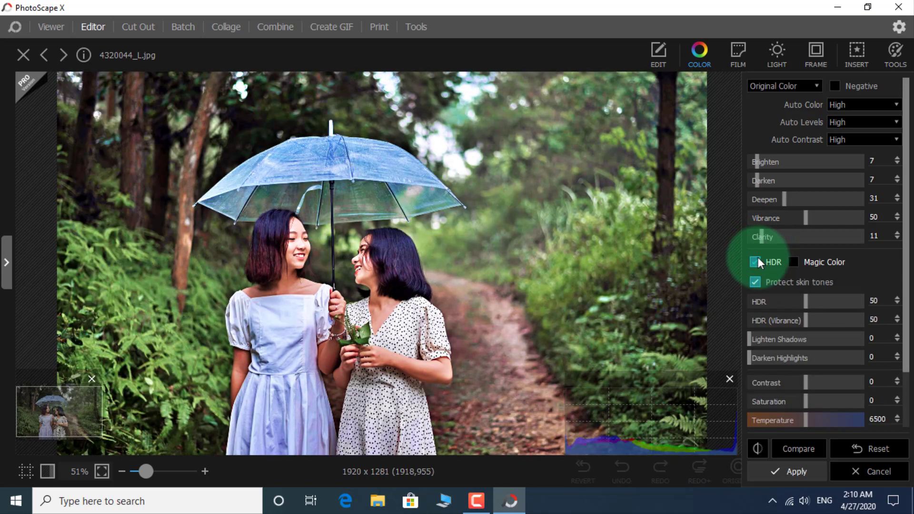
pyautogui.click(756, 263)
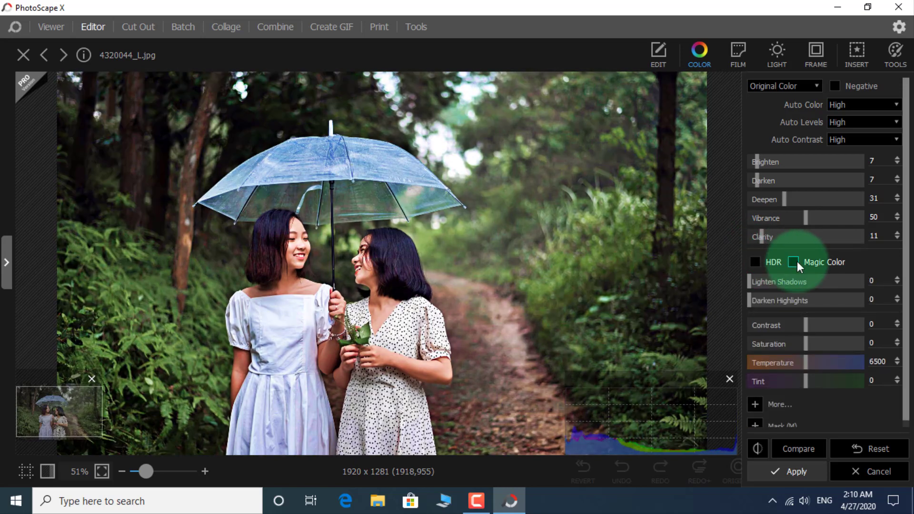
# Enable Magic Color with Protect skin tones kept on, and set both Magic Color and Magic Color (Brighten) to 60.
pyautogui.click(796, 262)
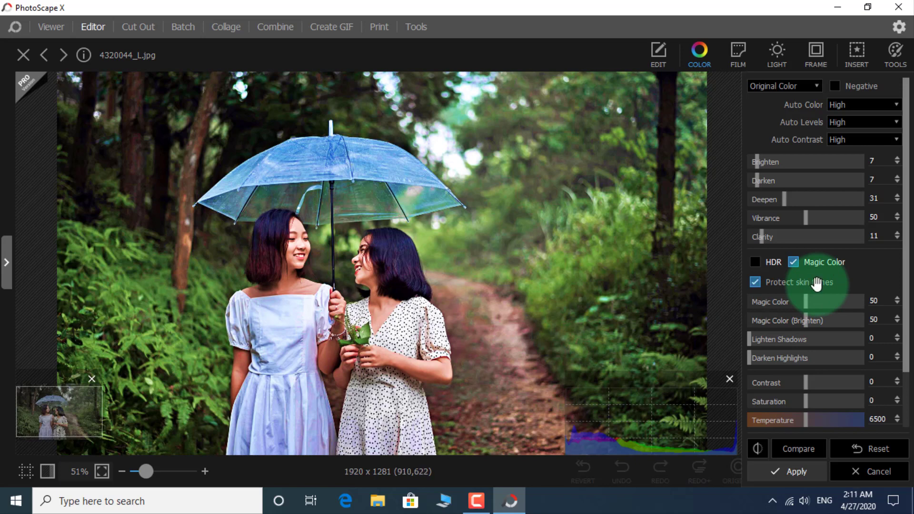
pyautogui.click(755, 282)
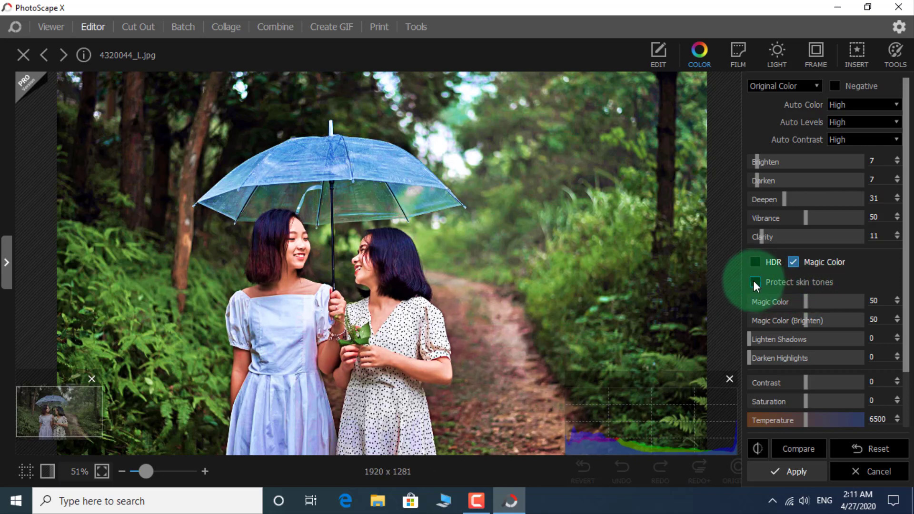
pyautogui.click(754, 281)
pyautogui.click(755, 282)
pyautogui.click(754, 282)
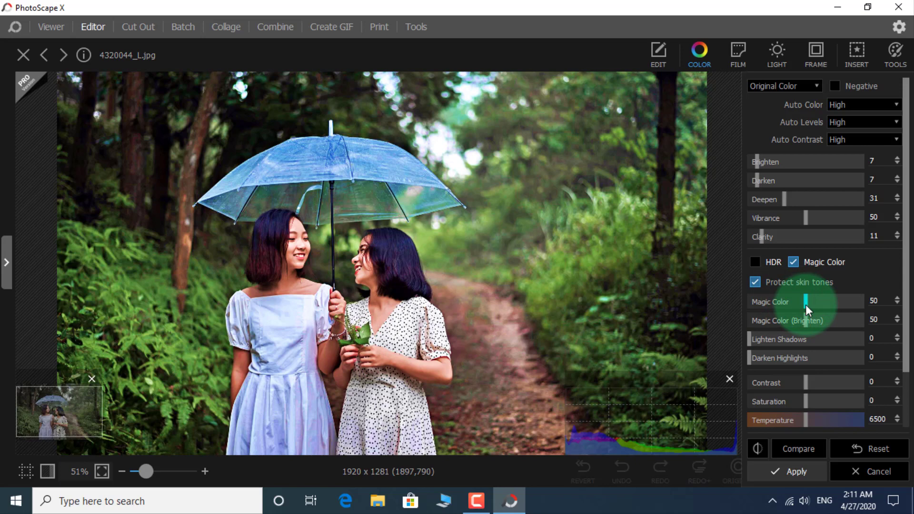
pyautogui.moveTo(805, 306); pyautogui.dragTo(818, 309)
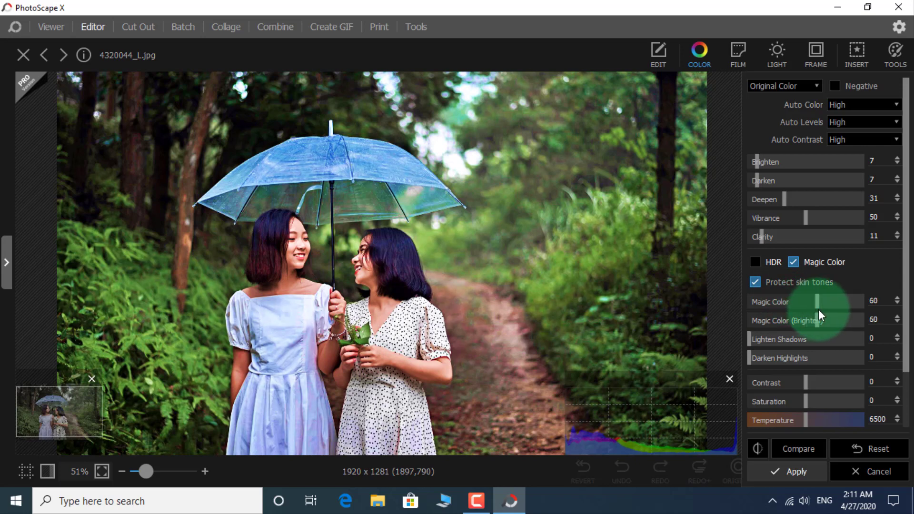
# Reveal the additional color settings and set Whites to -14, Cyan/Red to -20 and Magenta/Green to 5.
pyautogui.scroll(-2, 819, 309)
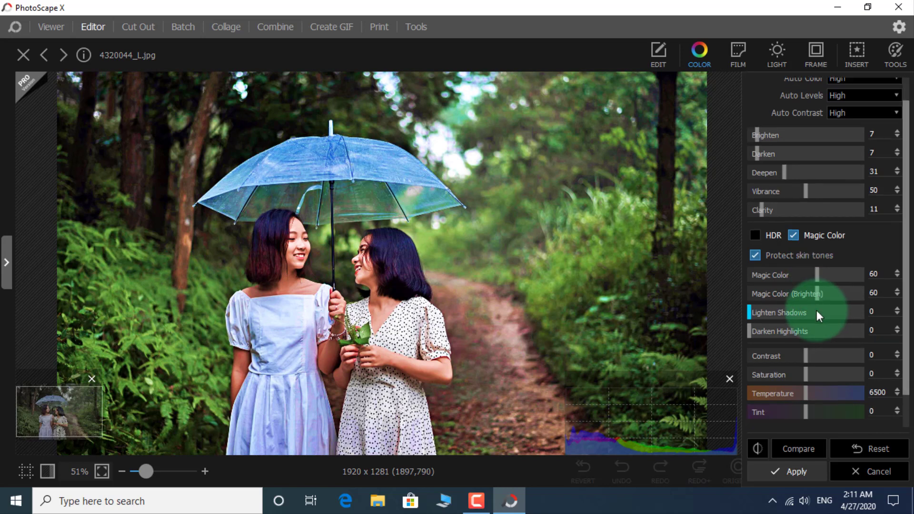
pyautogui.scroll(-2, 761, 334)
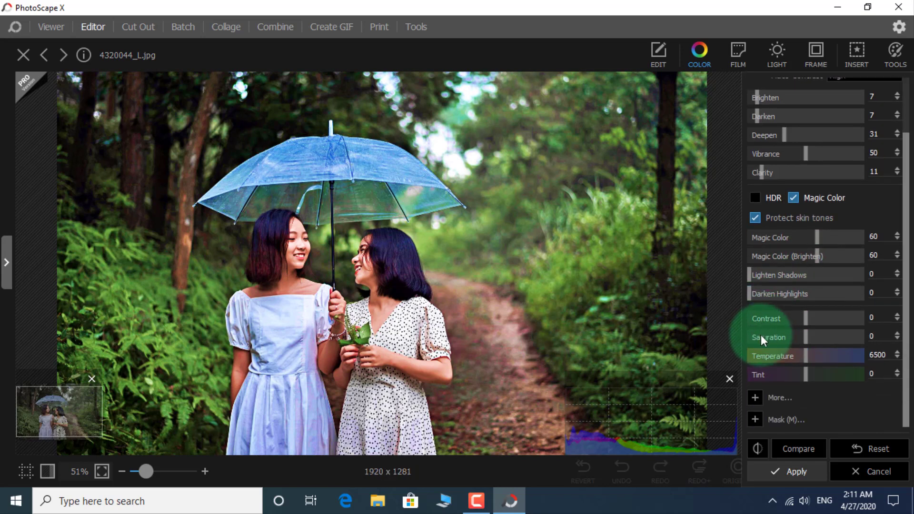
pyautogui.click(756, 397)
pyautogui.scroll(-5, 756, 397)
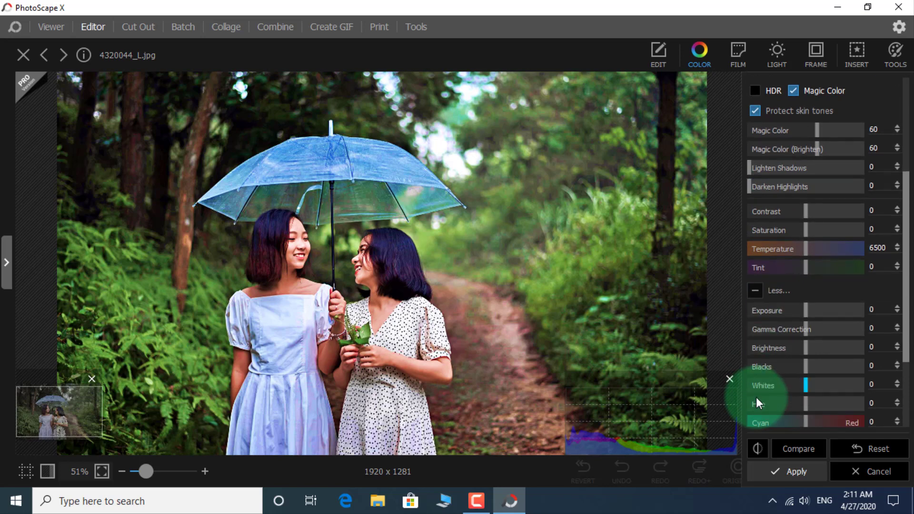
pyautogui.scroll(-4, 756, 398)
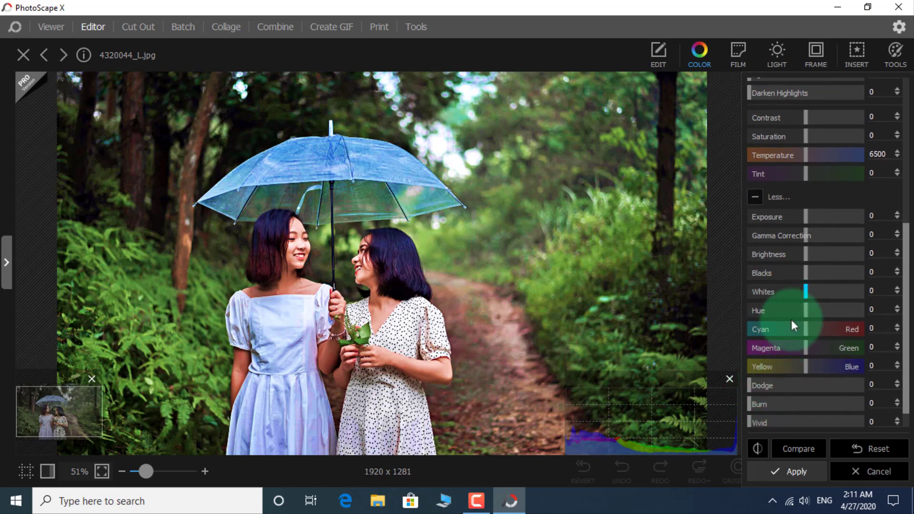
pyautogui.moveTo(805, 289); pyautogui.dragTo(808, 350)
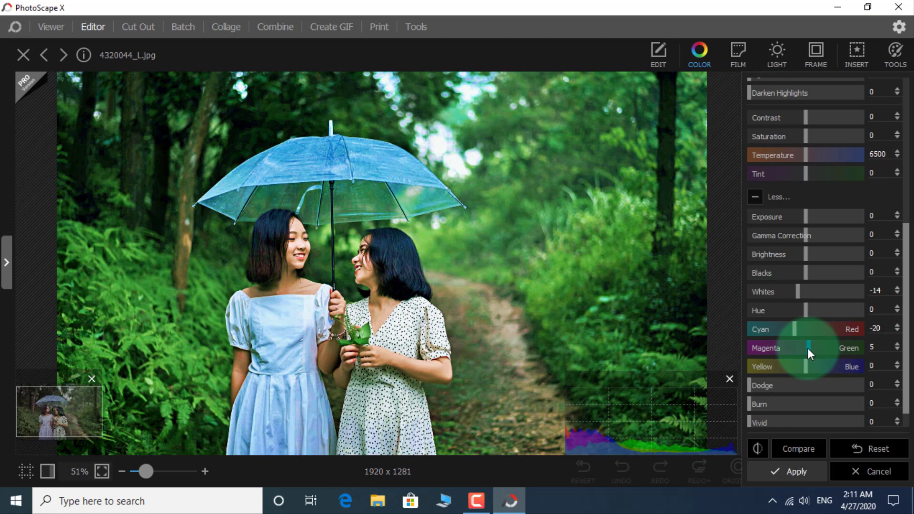
# Compare the adjusted photo with the original in a split before/after view and apply the color adjustments.
pyautogui.scroll(-1, 808, 348)
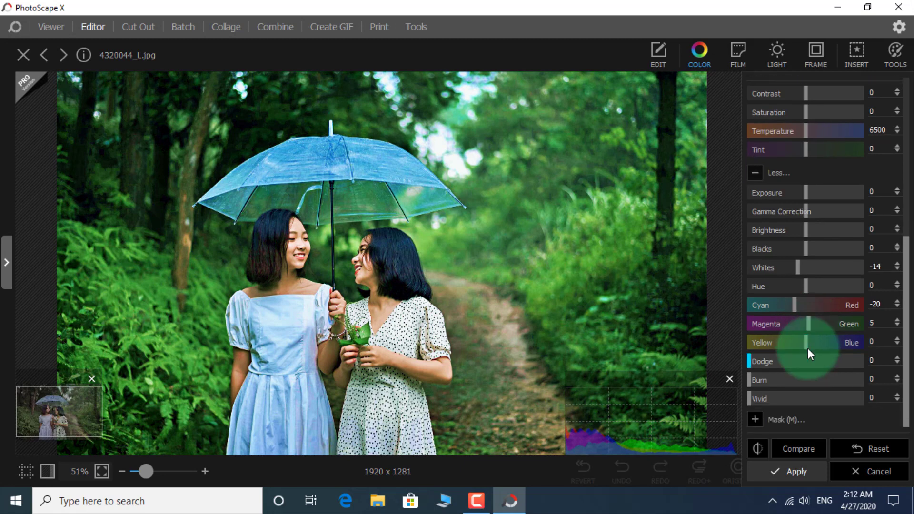
pyautogui.click(758, 448)
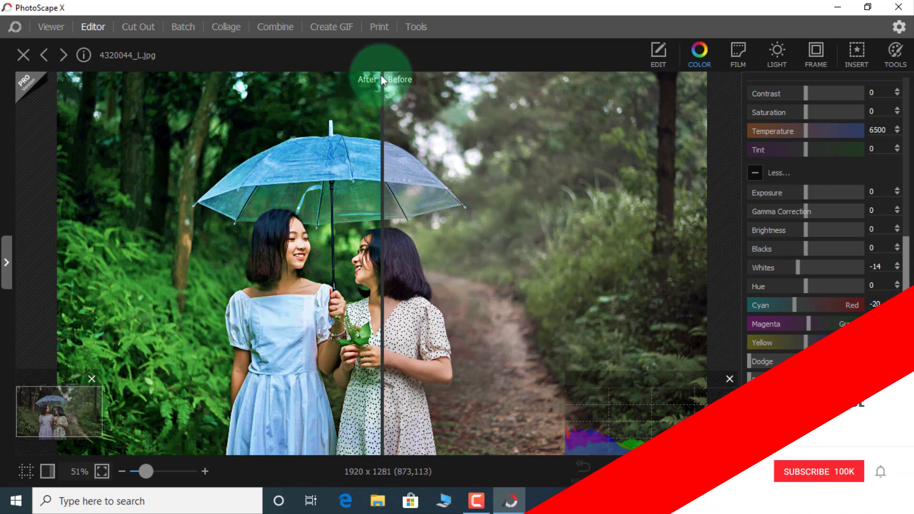
pyautogui.moveTo(382, 90); pyautogui.dragTo(636, 138)
pyautogui.click(816, 473)
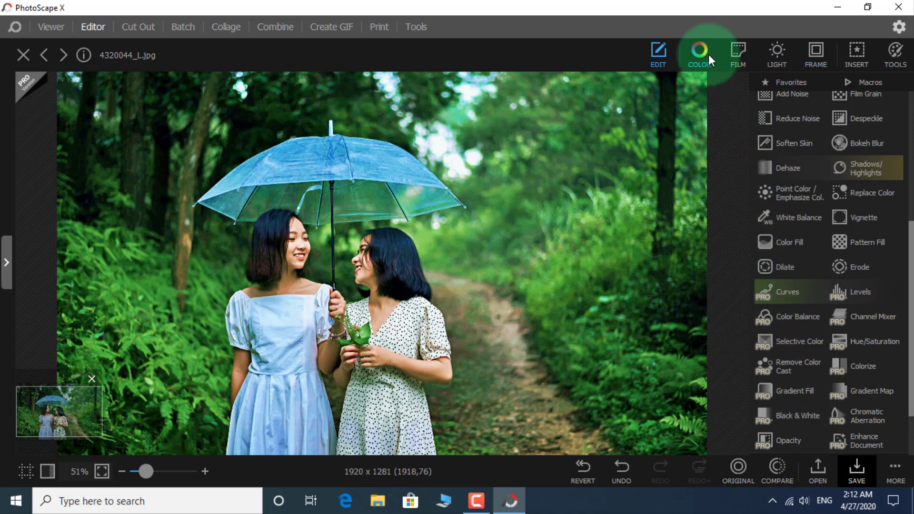
# Open the Film filters and preview looks such as Cinema, Portra, Agfa and Primavera on the photo.
pyautogui.click(728, 52)
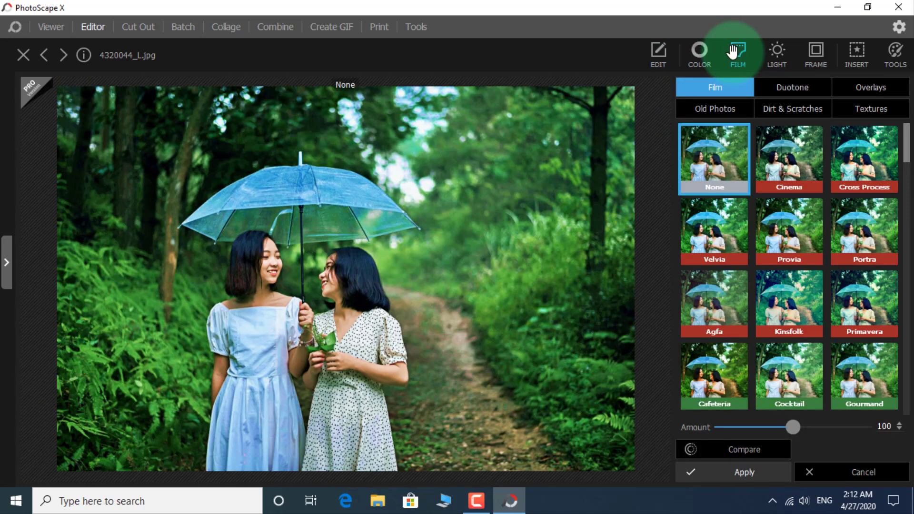
pyautogui.click(778, 190)
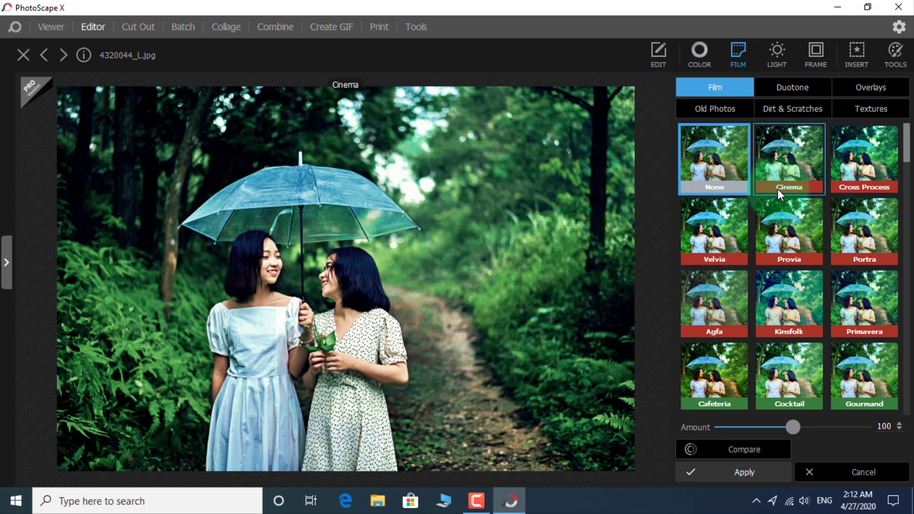
pyautogui.press('Right')
pyautogui.press('Down')
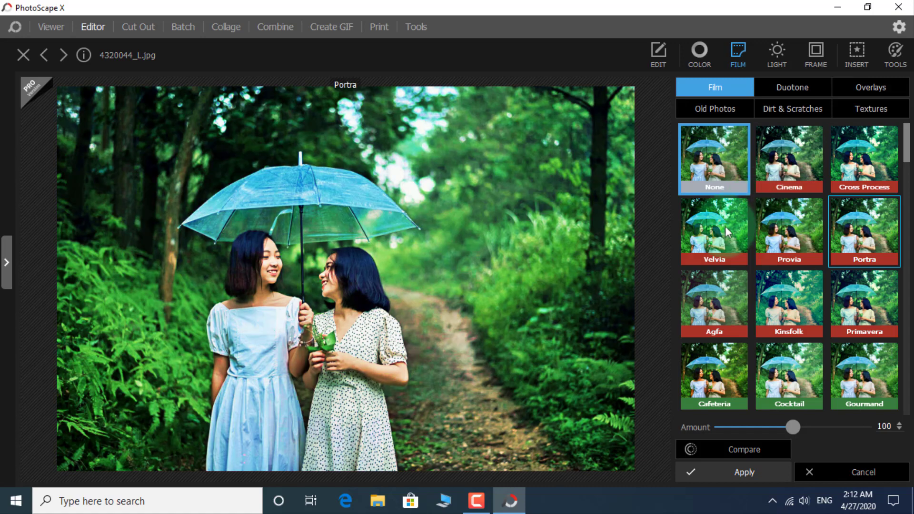
pyautogui.click(707, 240)
pyautogui.scroll(-1, 707, 240)
pyautogui.click(707, 240)
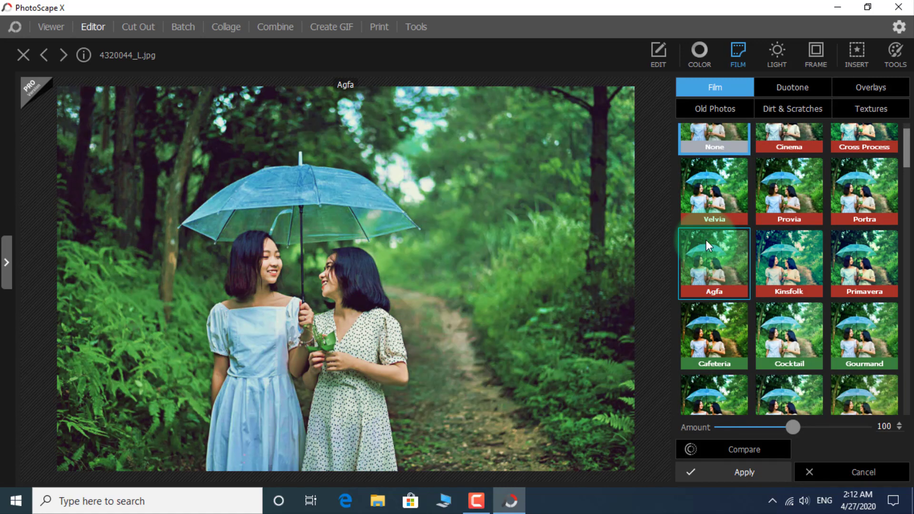
pyautogui.click(758, 244)
pyautogui.click(864, 257)
pyautogui.scroll(-1, 865, 257)
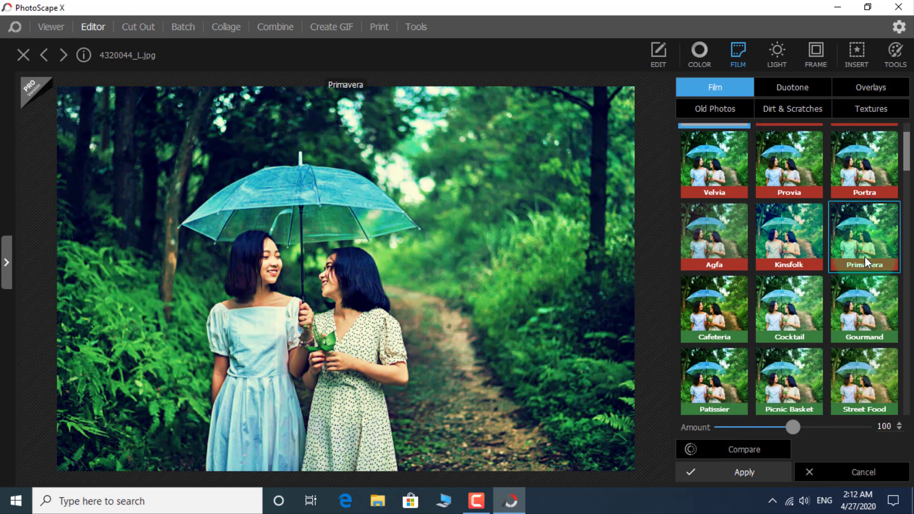
pyautogui.scroll(2, 724, 171)
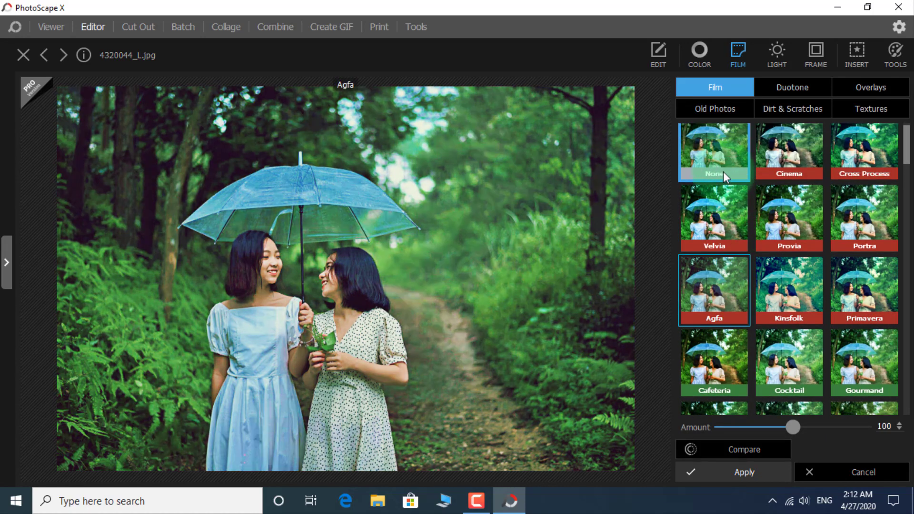
pyautogui.click(723, 171)
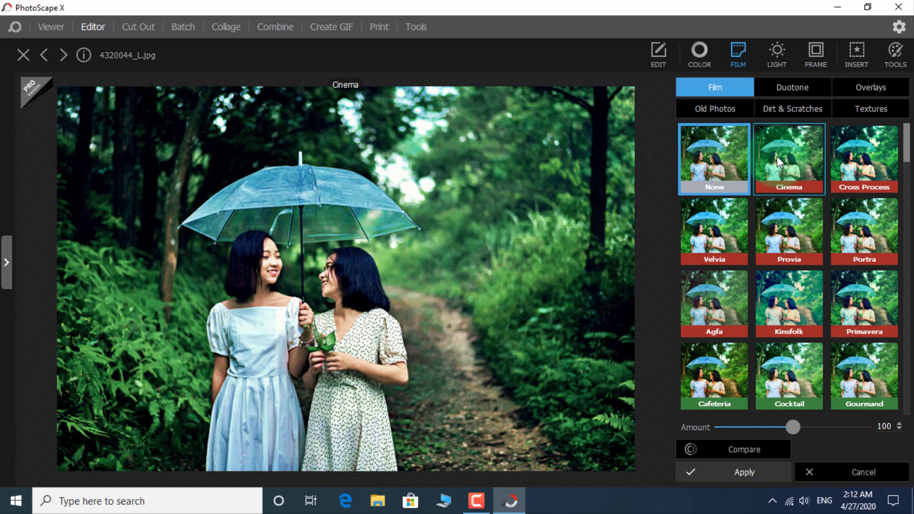
# Choose the Cinema film filter for the photo and set its Amount to 61.
pyautogui.click(778, 156)
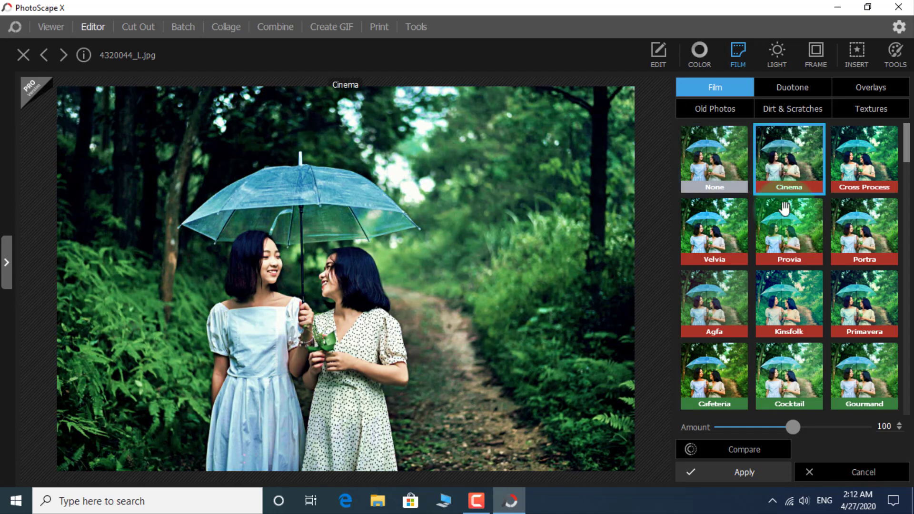
pyautogui.scroll(-2, 809, 375)
pyautogui.scroll(-4, 808, 374)
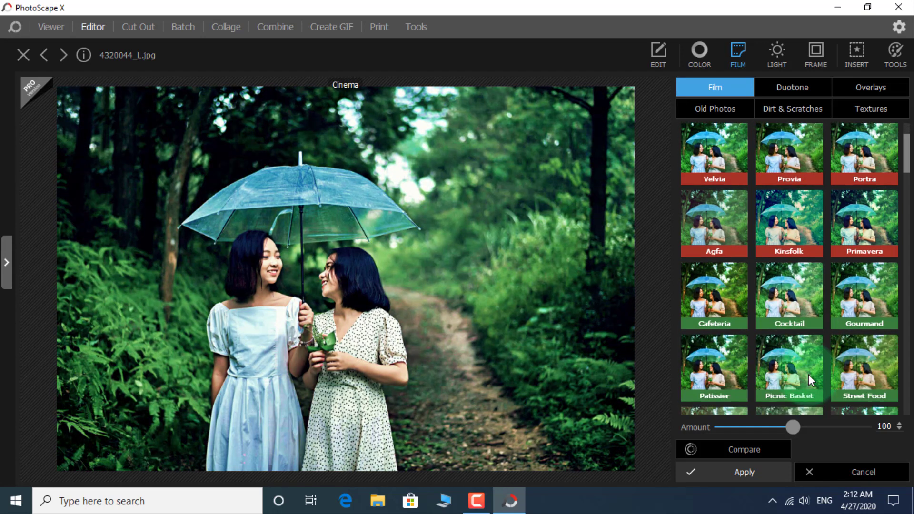
pyautogui.scroll(-2, 773, 234)
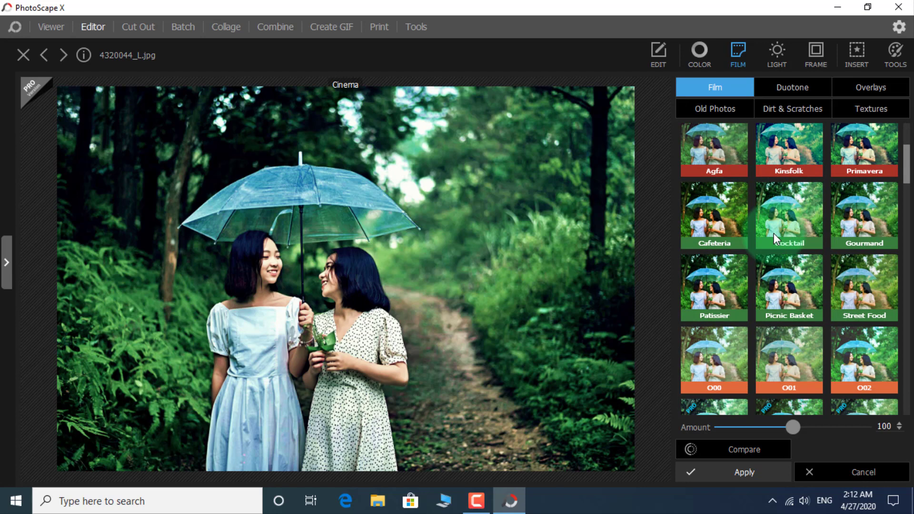
pyautogui.scroll(-2, 773, 233)
pyautogui.scroll(-1, 791, 399)
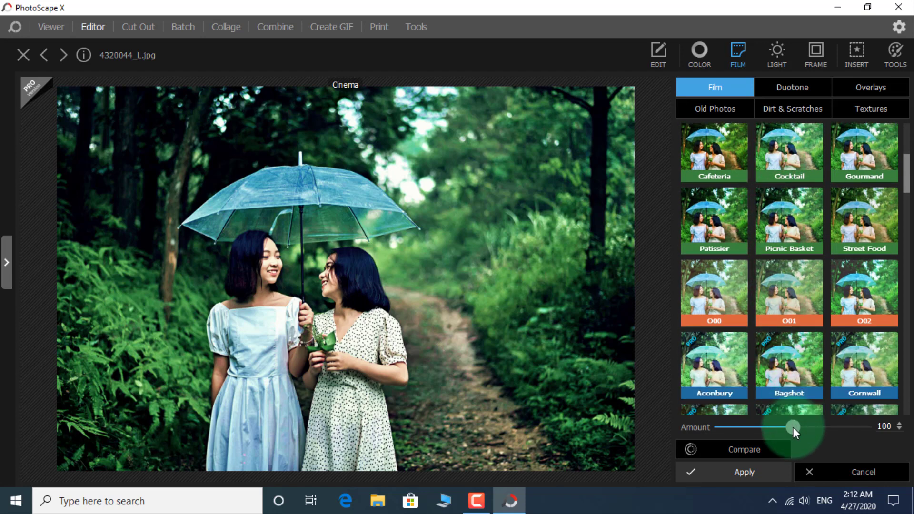
pyautogui.moveTo(793, 427); pyautogui.dragTo(738, 434)
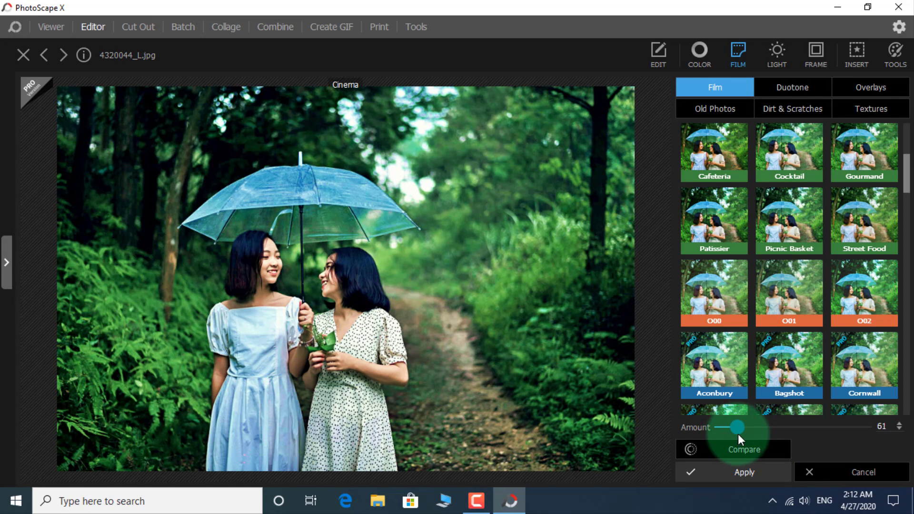
pyautogui.scroll(-1, 739, 433)
# Compare the Cinema look with the unfiltered photo and apply the filter.
pyautogui.click(750, 448)
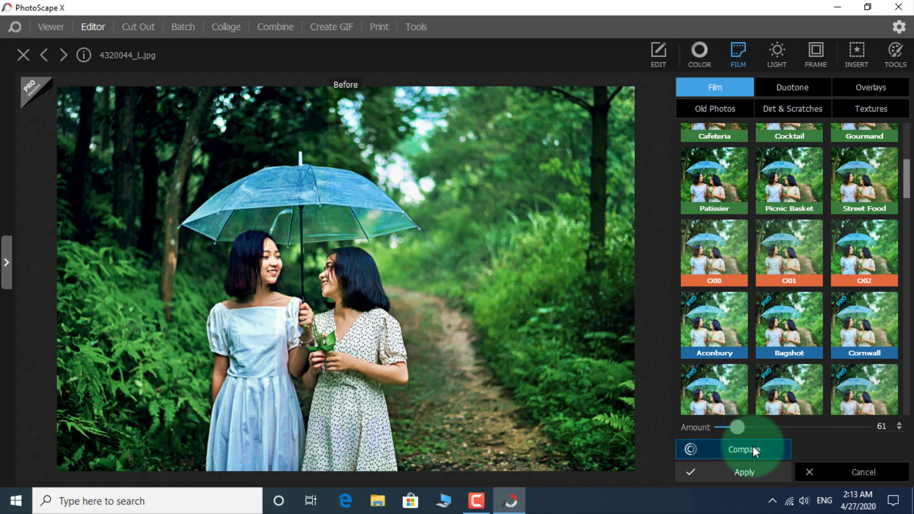
pyautogui.click(753, 449)
pyautogui.click(752, 449)
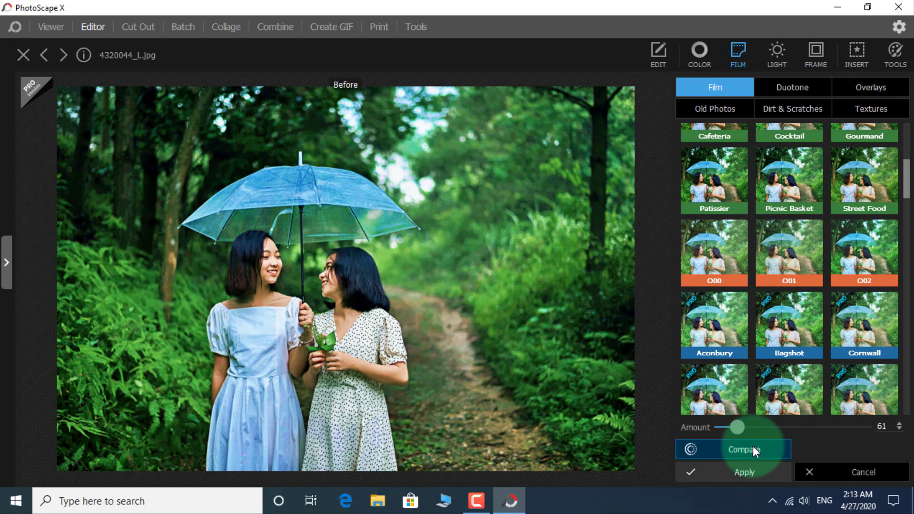
pyautogui.click(772, 472)
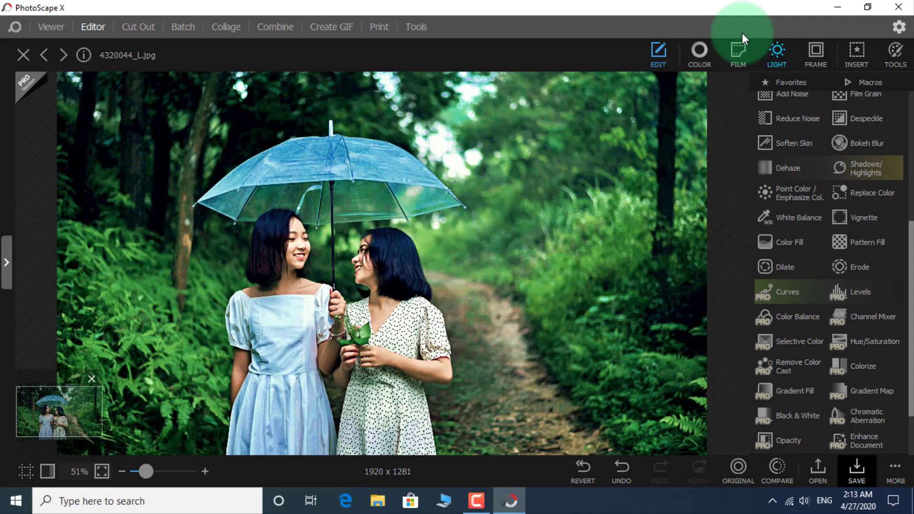
# Open the Light effects and preview Light Leaks (1) presets such as 007, 010, 017 and 018 on the photo.
pyautogui.click(772, 48)
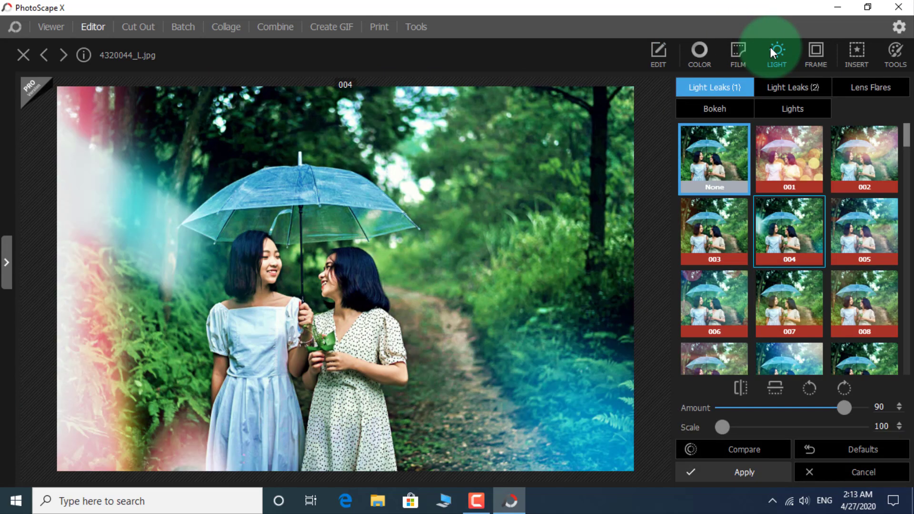
pyautogui.scroll(-1, 789, 249)
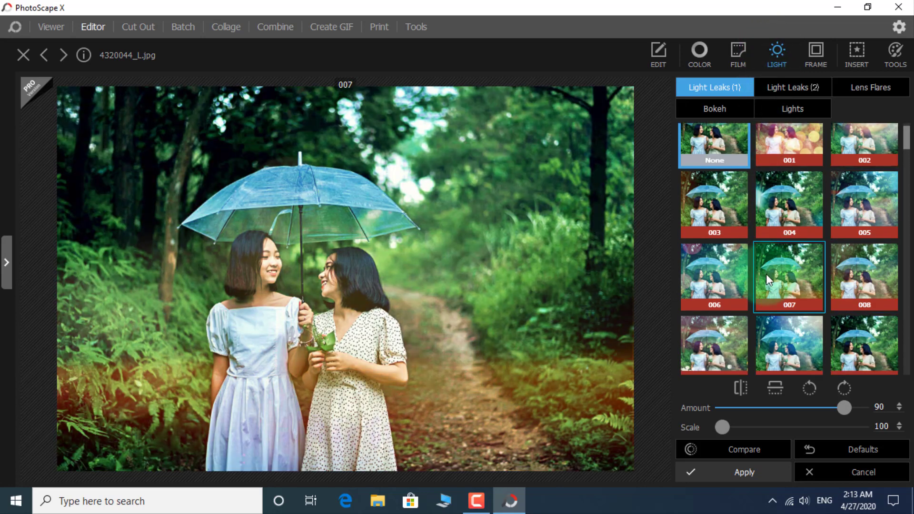
pyautogui.scroll(-1, 767, 273)
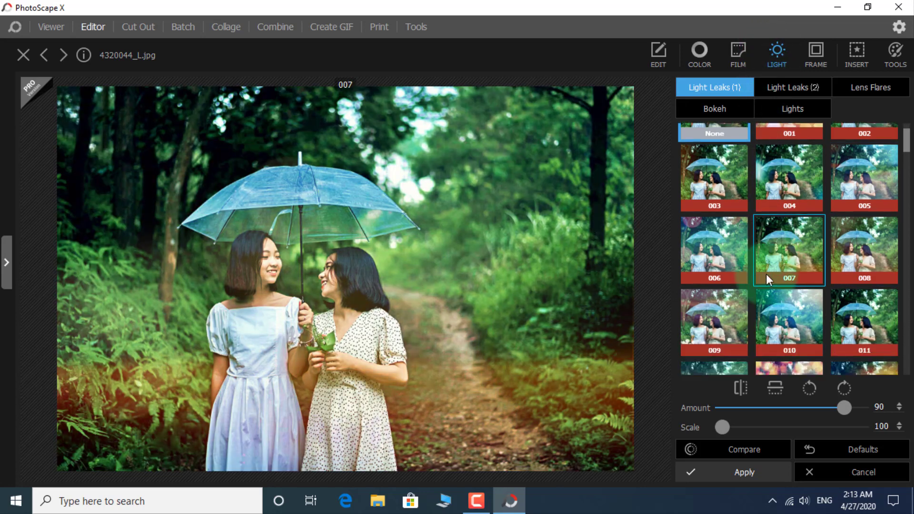
pyautogui.scroll(-1, 767, 274)
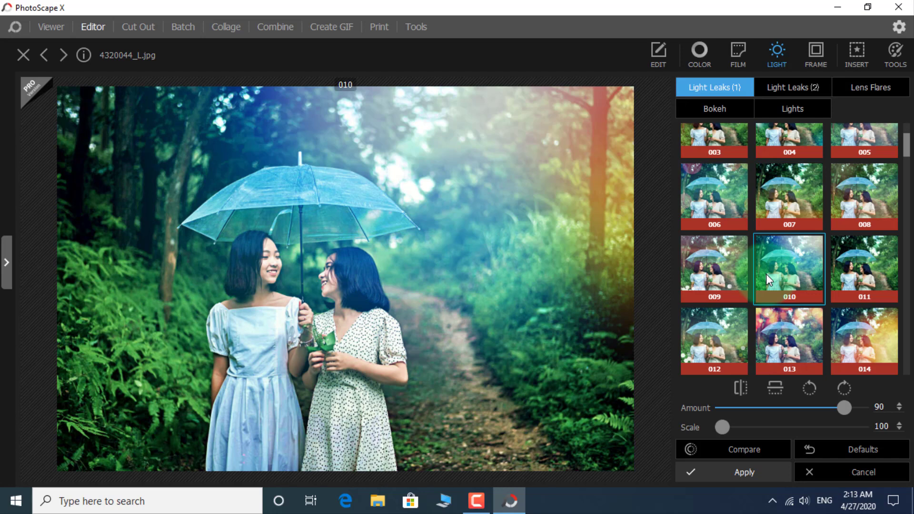
pyautogui.scroll(-1, 767, 274)
pyautogui.scroll(-2, 767, 273)
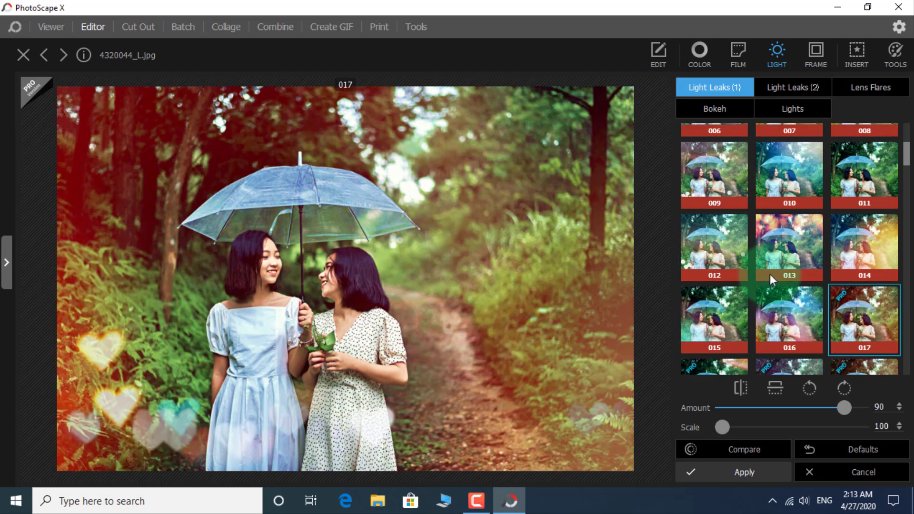
pyautogui.scroll(-1, 805, 276)
pyautogui.click(870, 278)
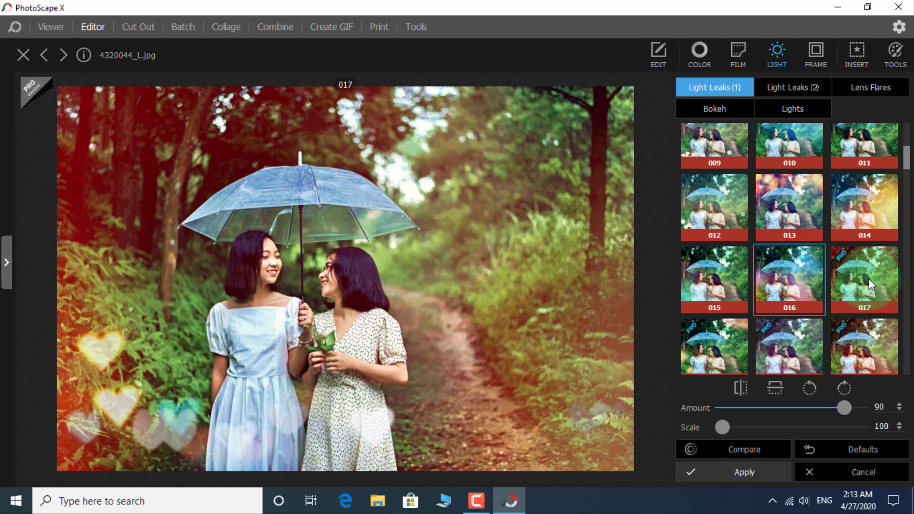
pyautogui.click(732, 289)
pyautogui.scroll(-1, 733, 288)
pyautogui.click(732, 289)
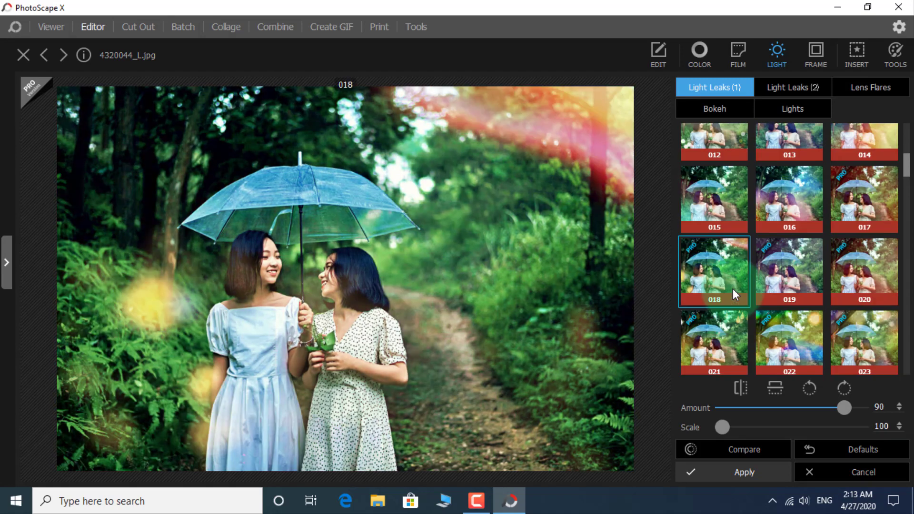
pyautogui.scroll(-2, 733, 289)
pyautogui.scroll(-3, 732, 289)
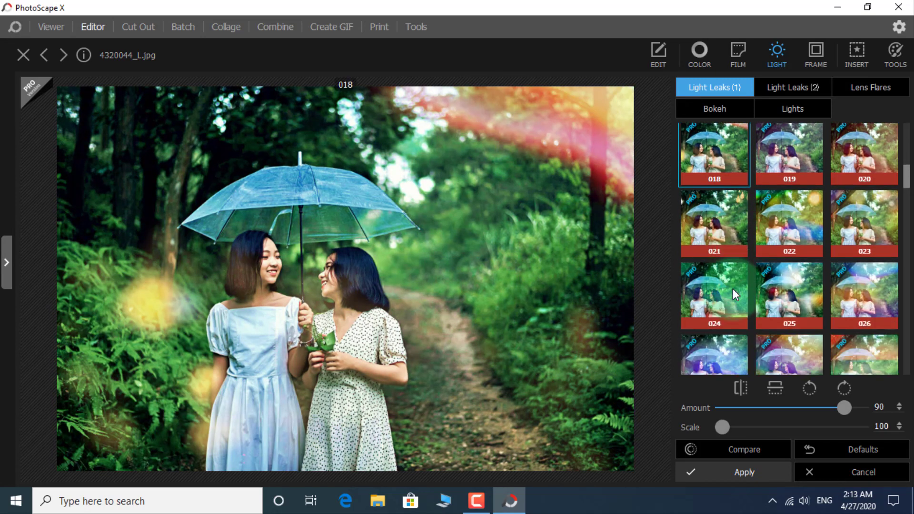
# Look back through the earlier Light Leaks (1) presets and leave the photo without a light effect.
pyautogui.click(733, 288)
pyautogui.scroll(3, 733, 289)
pyautogui.click(733, 288)
pyautogui.scroll(2, 733, 289)
pyautogui.click(733, 288)
pyautogui.scroll(2, 733, 288)
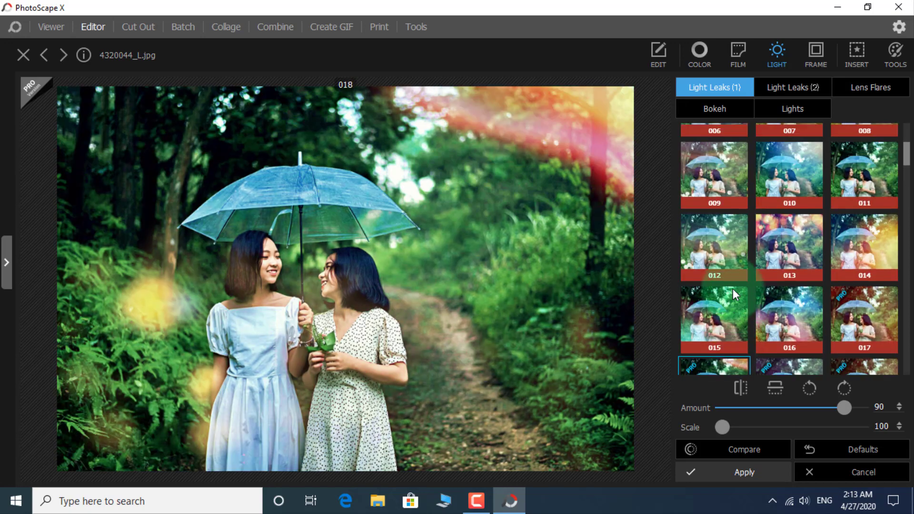
pyautogui.press('Up')
pyautogui.press('Up')
pyautogui.press('Right')
pyautogui.press('Up')
pyautogui.press('Left')
pyautogui.press('Right')
pyautogui.press('Right')
pyautogui.press('space')
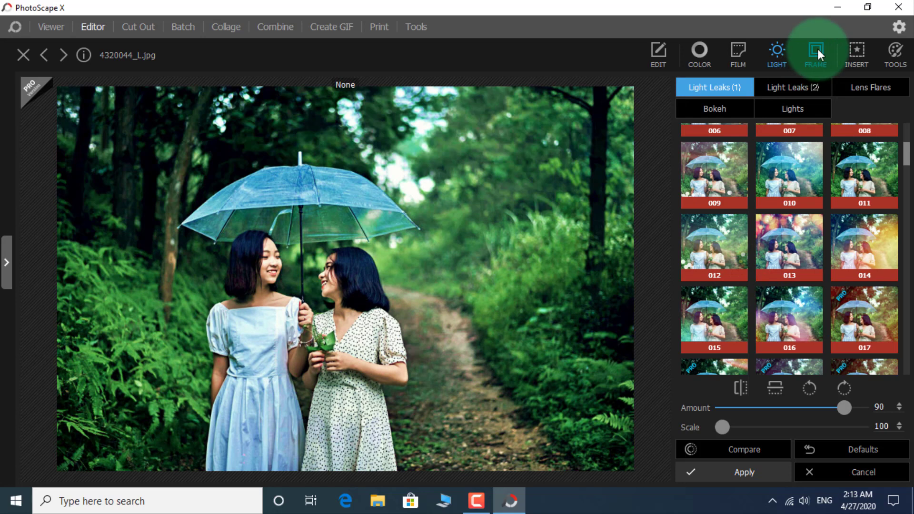
# Open the Frame options and preview several simple line frames on the photo.
pyautogui.click(818, 50)
pyautogui.click(825, 285)
pyautogui.scroll(-2, 824, 284)
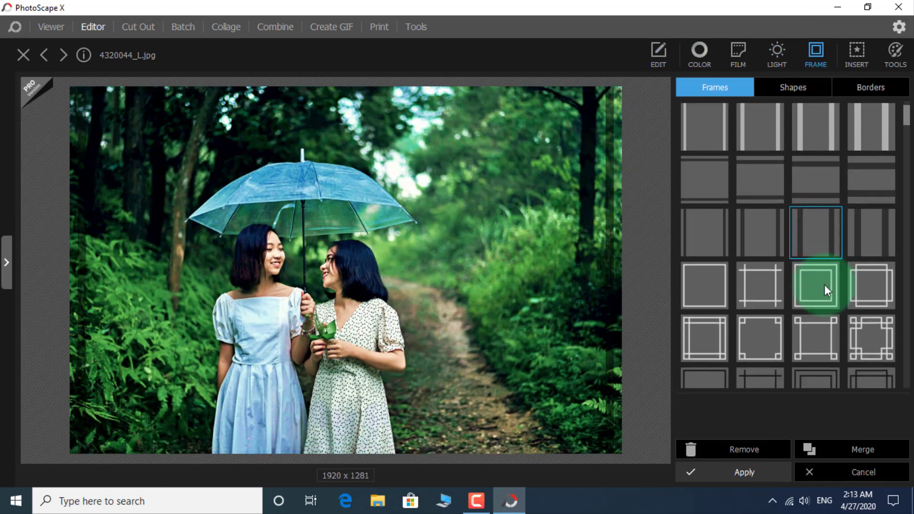
pyautogui.click(825, 285)
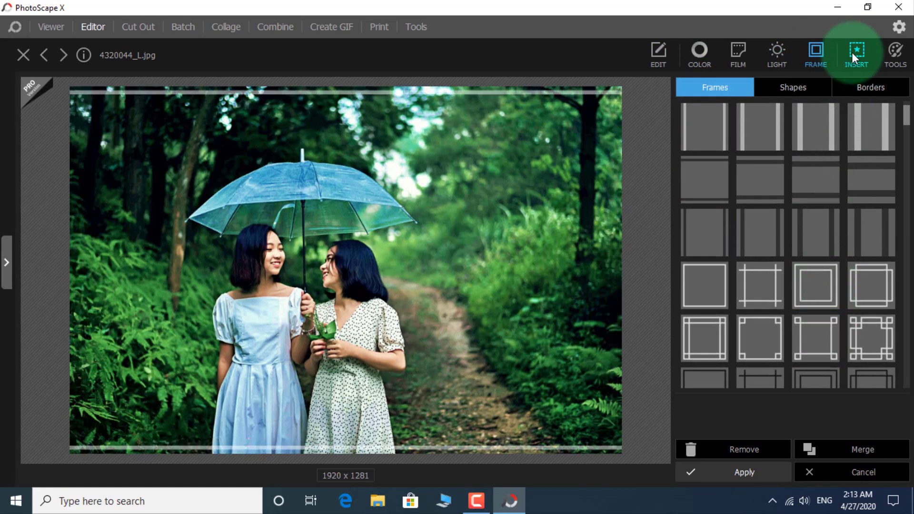
# Try a round magnifier over the women's faces and remove it from the photo.
pyautogui.click(852, 52)
pyautogui.click(527, 99)
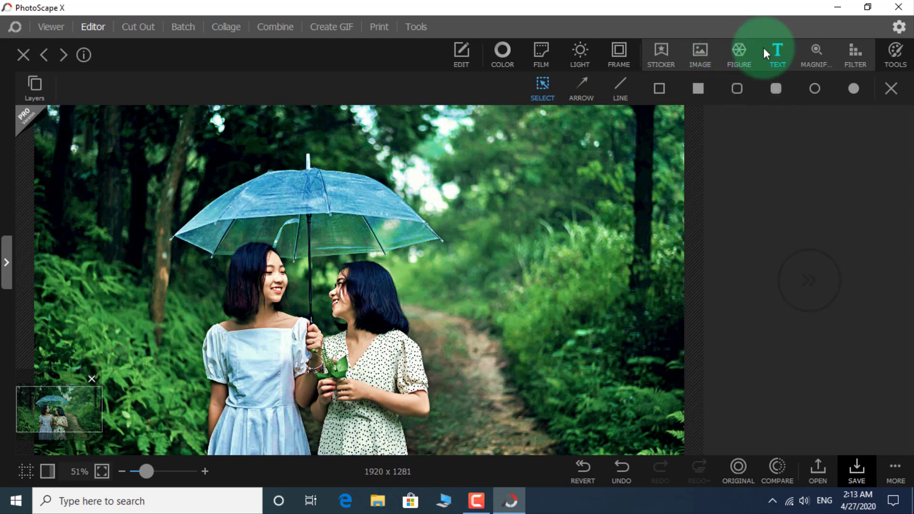
pyautogui.click(819, 54)
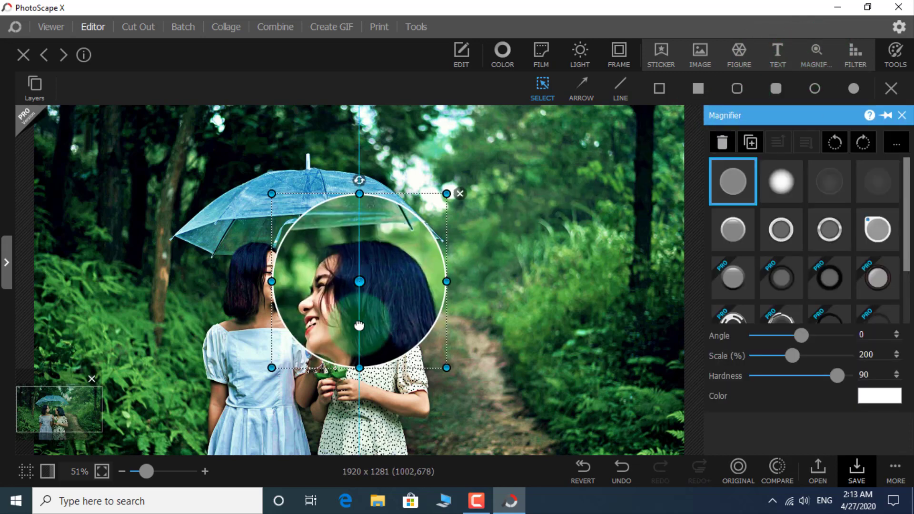
pyautogui.moveTo(359, 325); pyautogui.dragTo(272, 334)
pyautogui.click(528, 338)
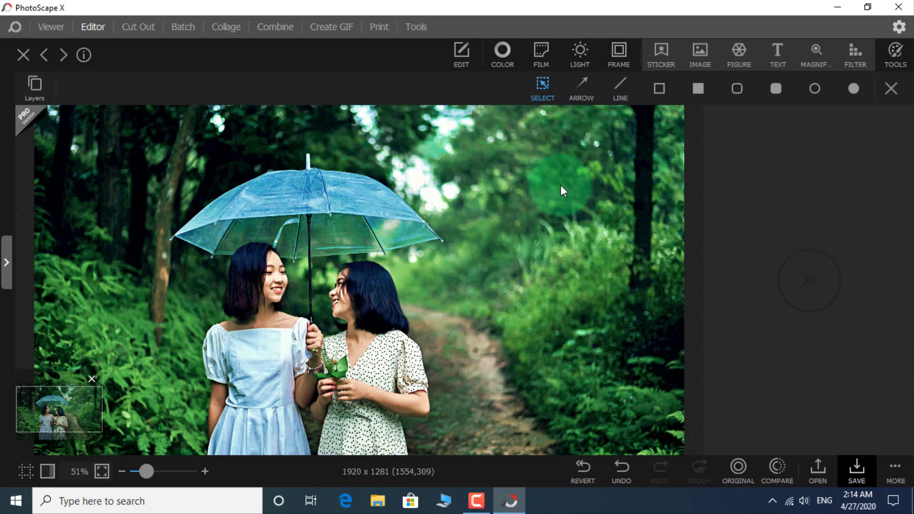
pyautogui.click(620, 88)
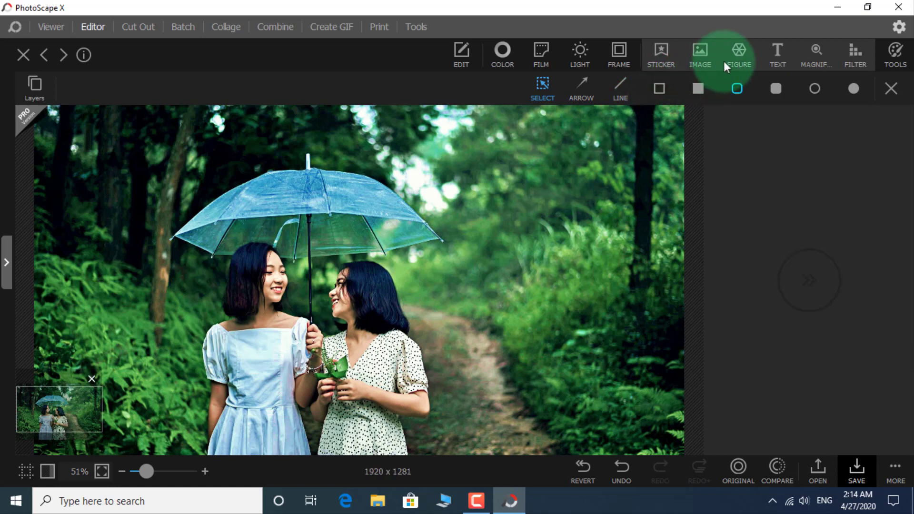
# Insert a trapezoid figure, move it on the photo and delete it.
pyautogui.click(740, 54)
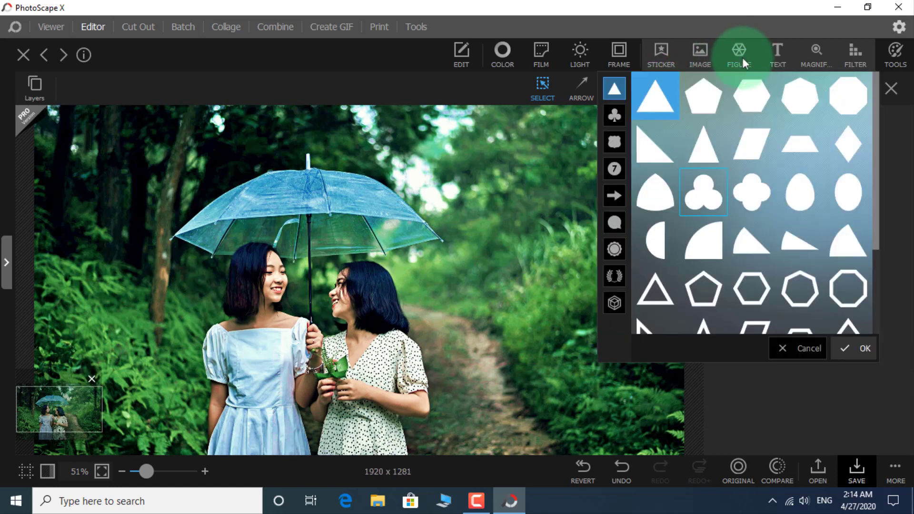
pyautogui.click(759, 142)
pyautogui.click(800, 143)
pyautogui.click(862, 350)
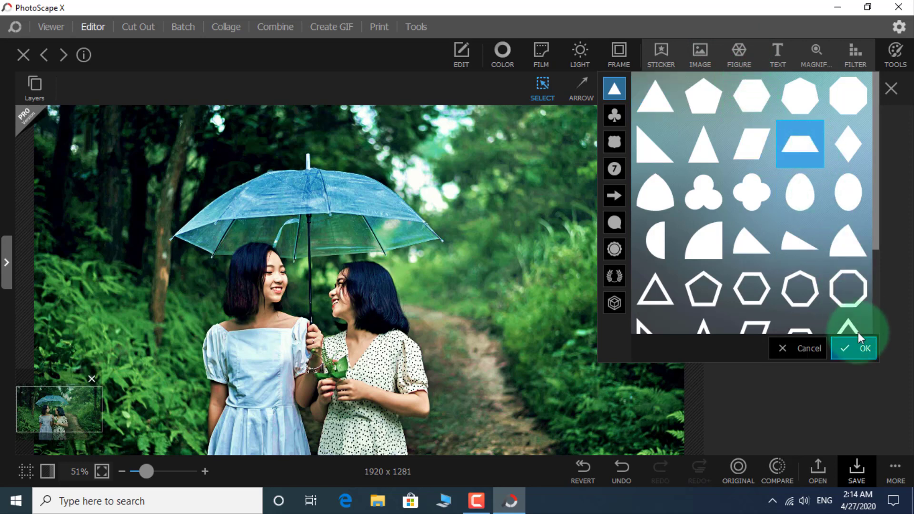
pyautogui.moveTo(424, 306); pyautogui.dragTo(477, 310)
pyautogui.press('Delete')
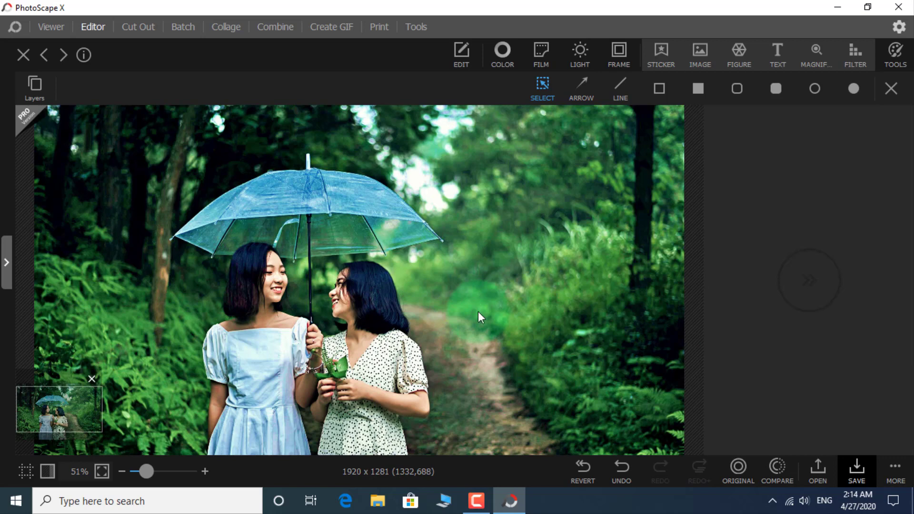
# Look over the retouching tools, such as Paint, Adjust Color, Blur and Clone Stamp.
pyautogui.click(692, 58)
pyautogui.click(900, 73)
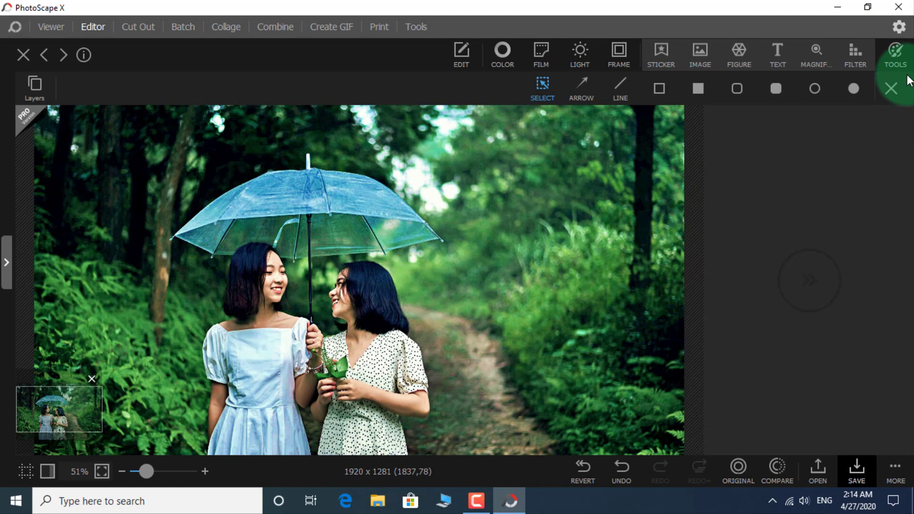
pyautogui.click(898, 54)
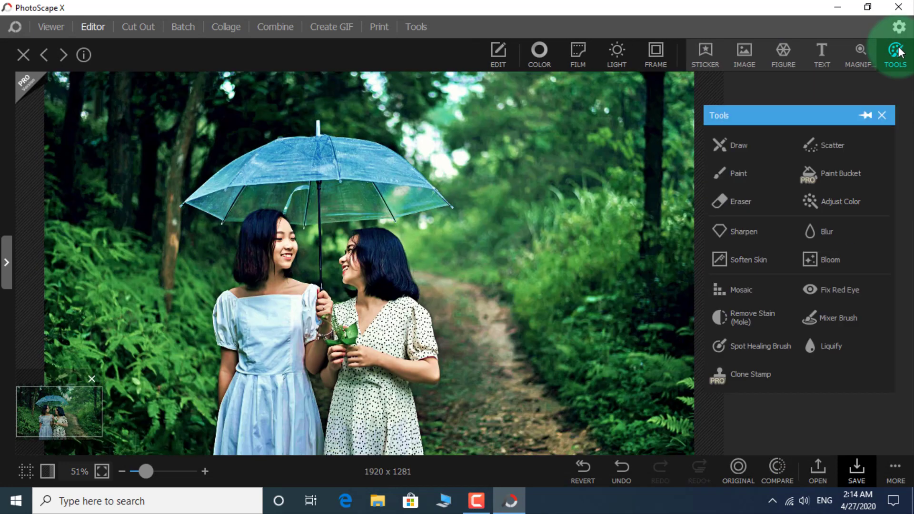
pyautogui.click(853, 170)
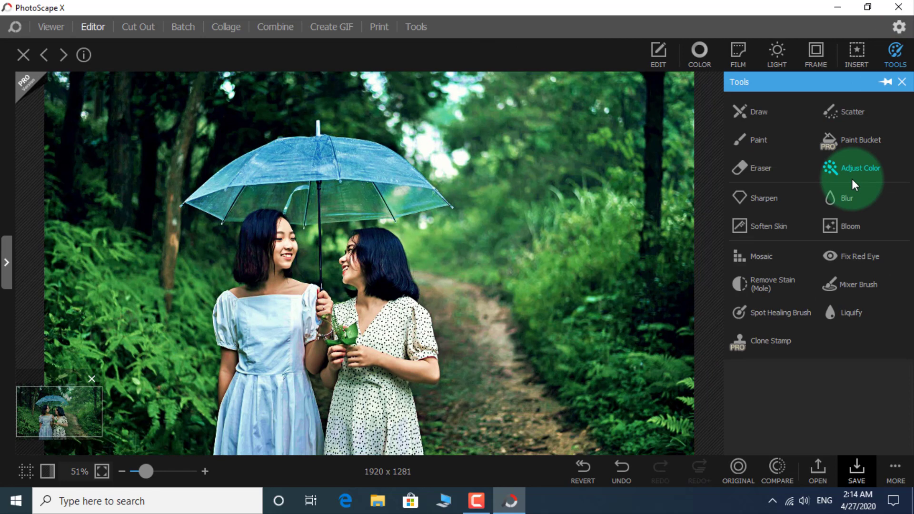
# Return to the insert options, look them over and view the whole umbrella photo.
pyautogui.click(853, 59)
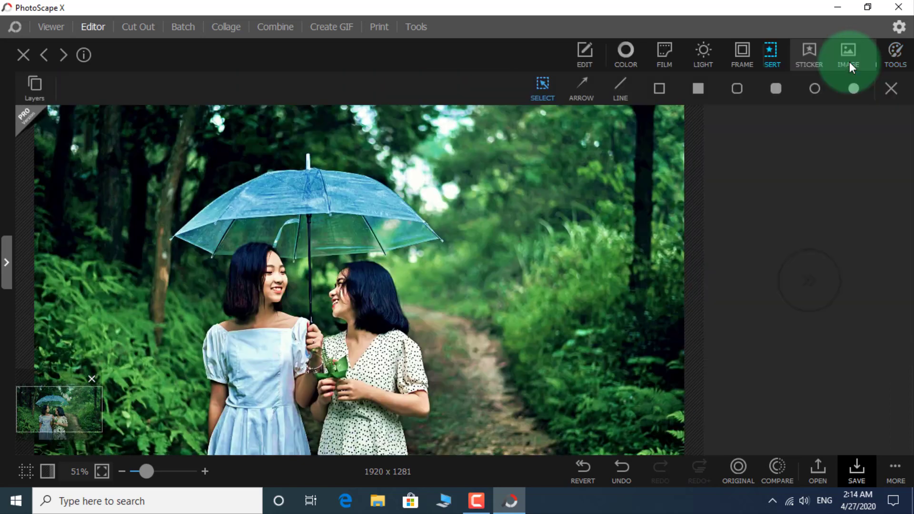
pyautogui.click(657, 122)
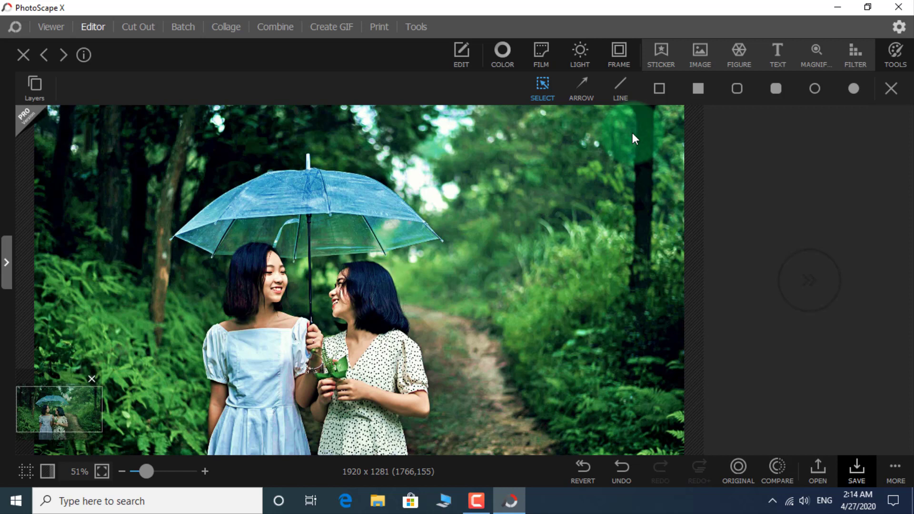
pyautogui.click(458, 240)
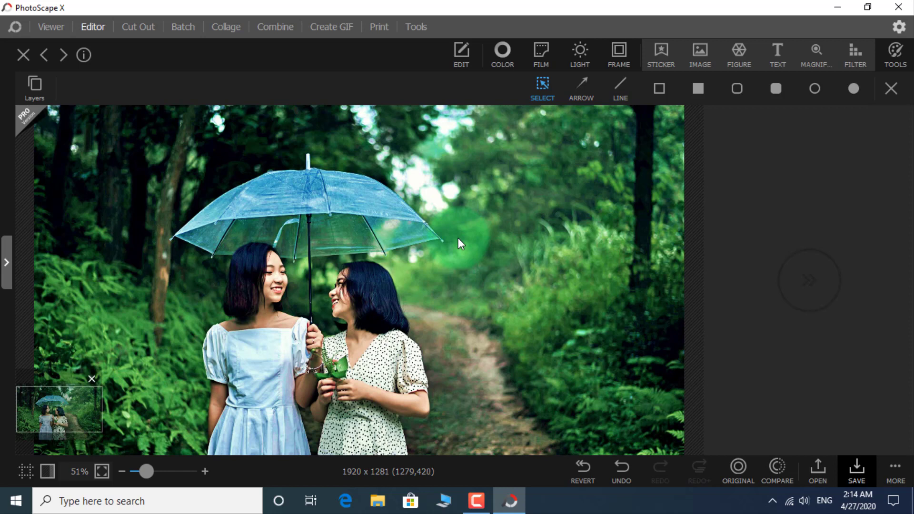
pyautogui.click(690, 143)
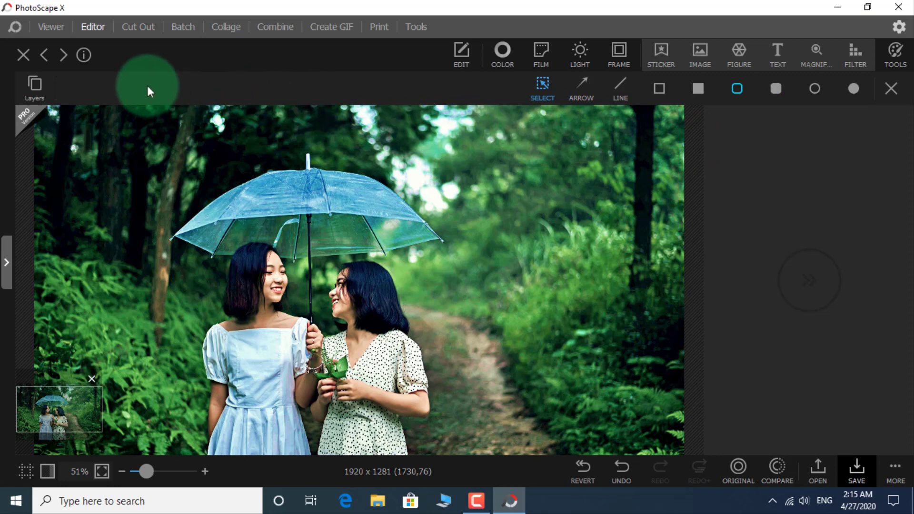
pyautogui.scroll(-1, 145, 148)
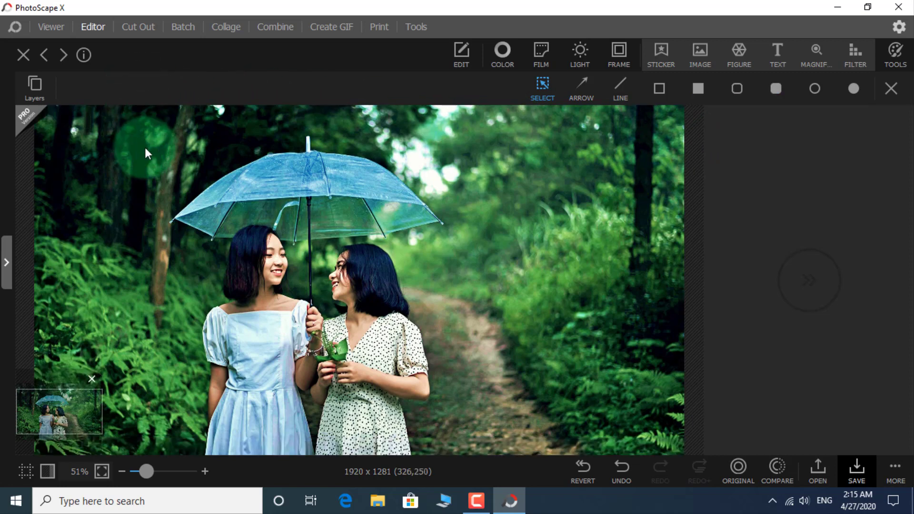
pyautogui.scroll(-1, 145, 147)
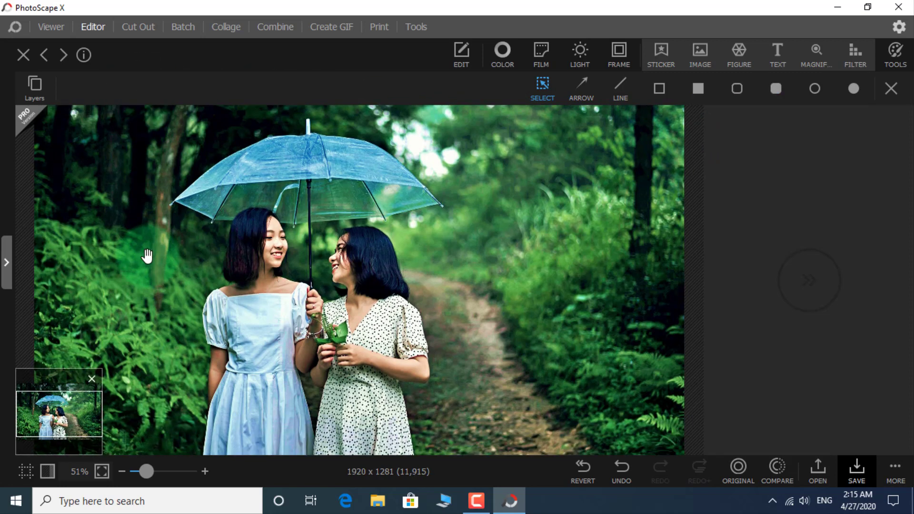
pyautogui.scroll(-2, 147, 257)
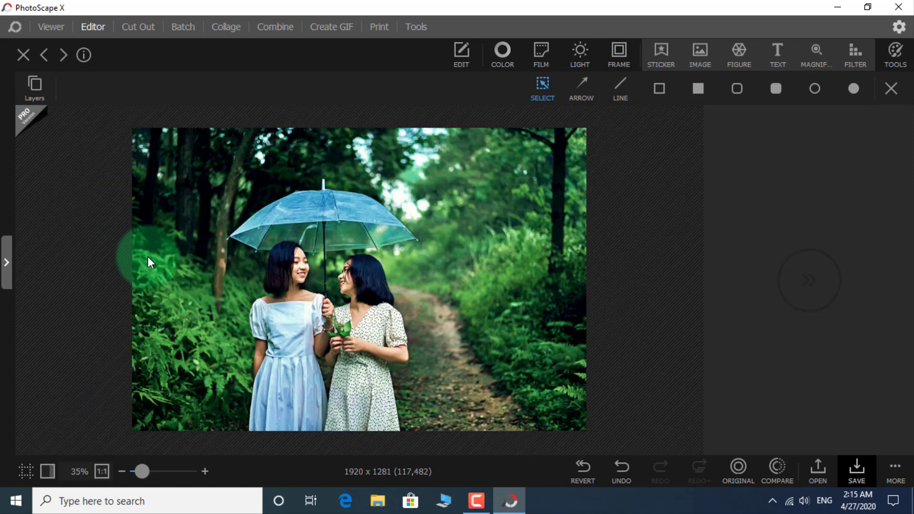
# Switch to Cut Out mode and load the portrait 4363225_L.jpg from the Download folder.
pyautogui.click(128, 28)
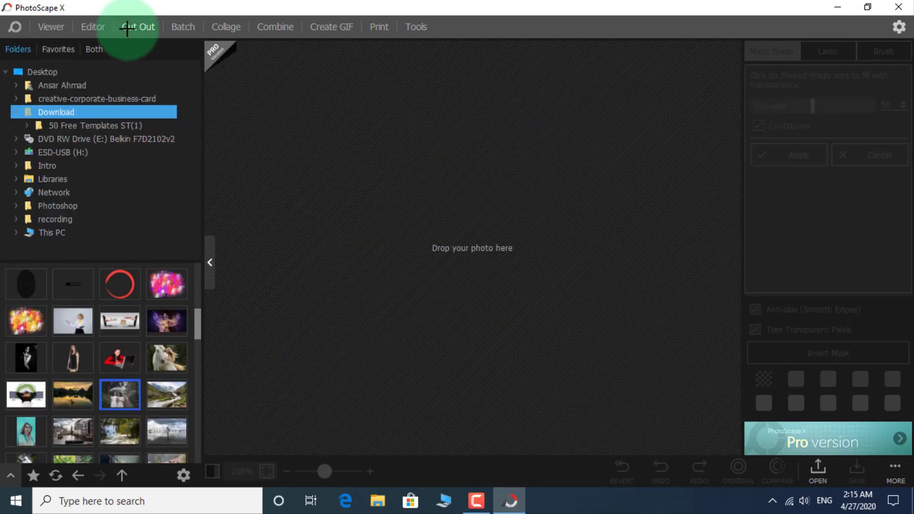
pyautogui.scroll(-3, 90, 374)
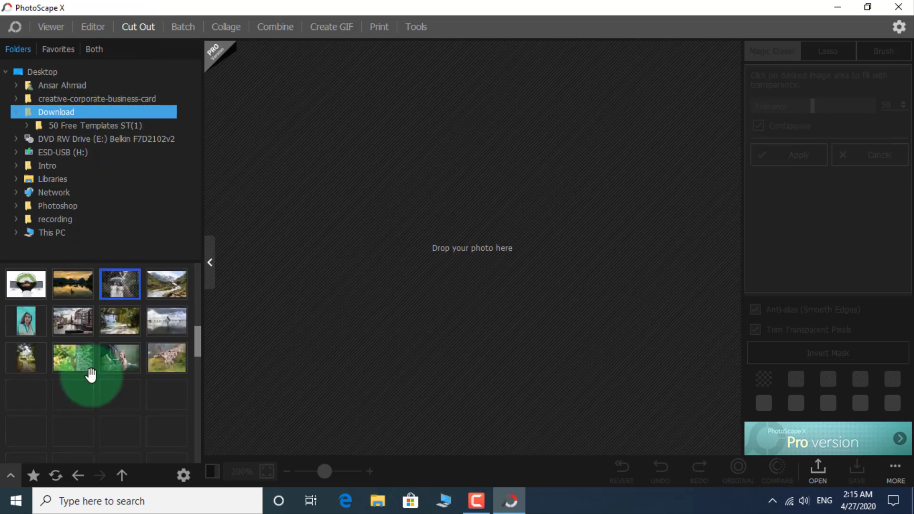
pyautogui.scroll(1, 84, 375)
pyautogui.moveTo(22, 370); pyautogui.dragTo(389, 323)
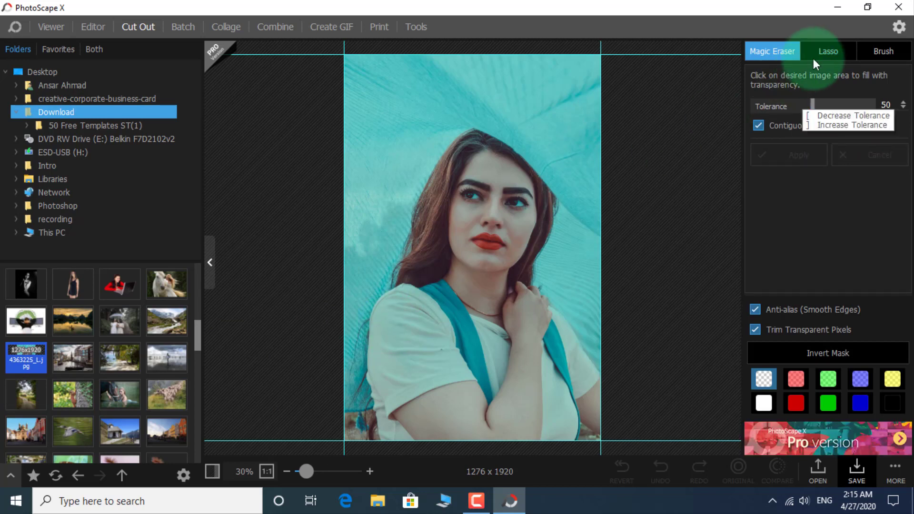
# Try erasing the turquoise background around the woman with the Magic Eraser and cancel the erasure.
pyautogui.click(456, 113)
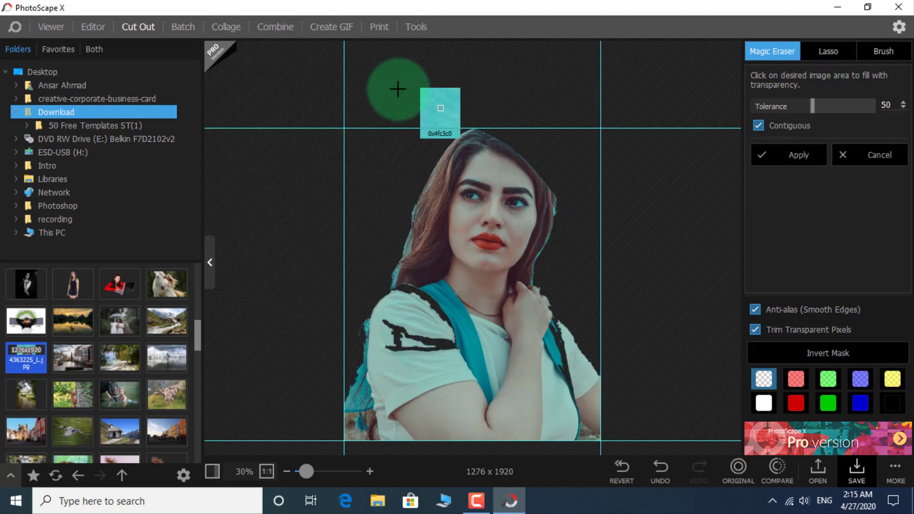
pyautogui.click(863, 157)
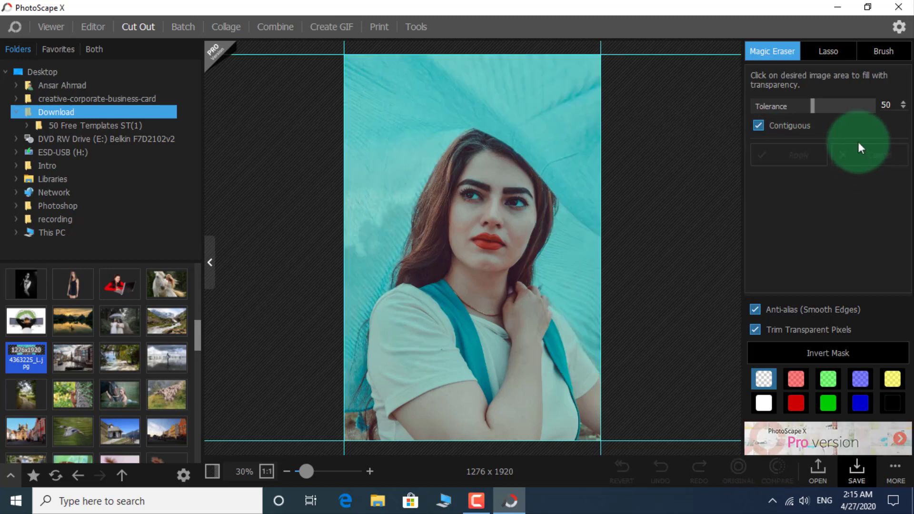
# Try erasing part of the woman's face and then the background around her with the Lasso, undoing each erasure.
pyautogui.click(828, 51)
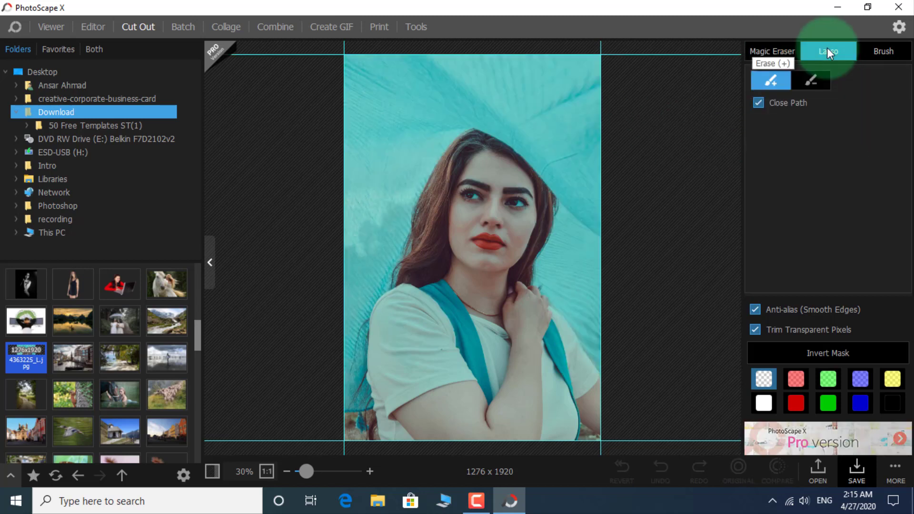
pyautogui.click(775, 78)
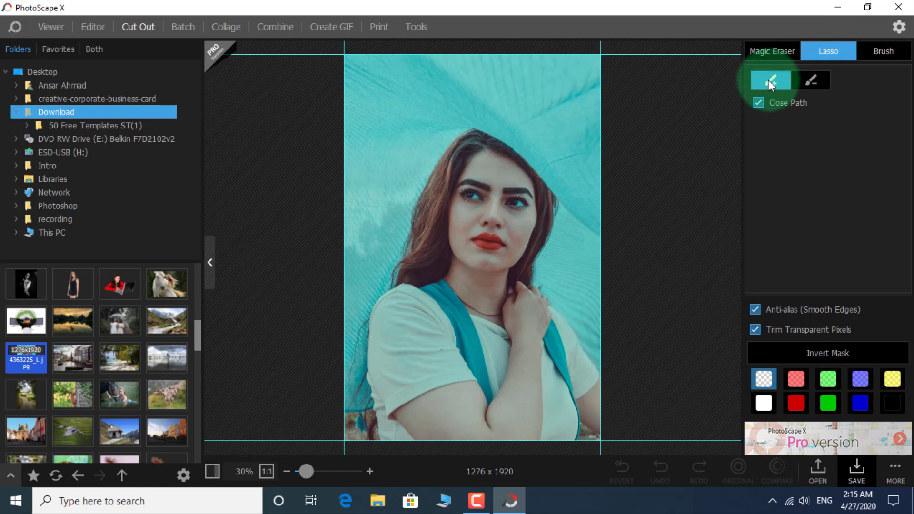
pyautogui.moveTo(469, 159)
pyautogui.mouseDown()
pyautogui.moveTo(452, 226)
pyautogui.moveTo(501, 271)
pyautogui.moveTo(499, 296)
pyautogui.mouseUp()
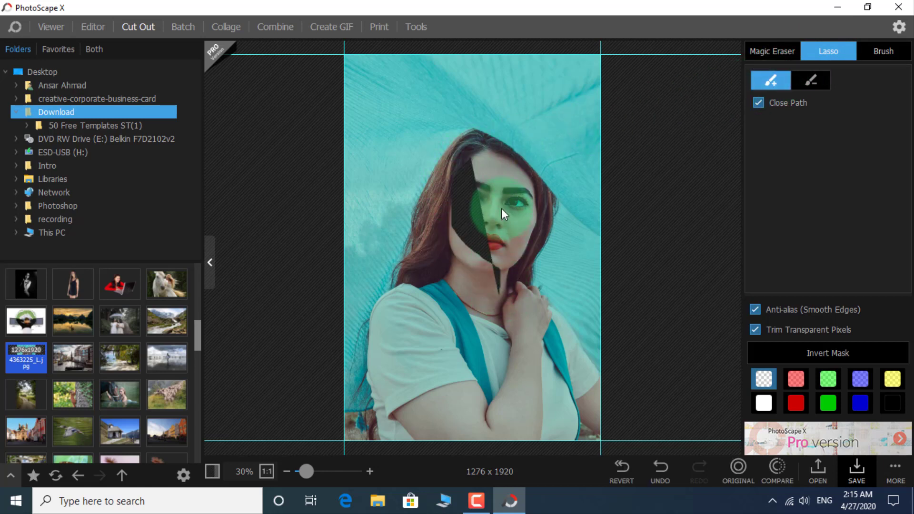
pyautogui.hotkey('ctrl', 'z')
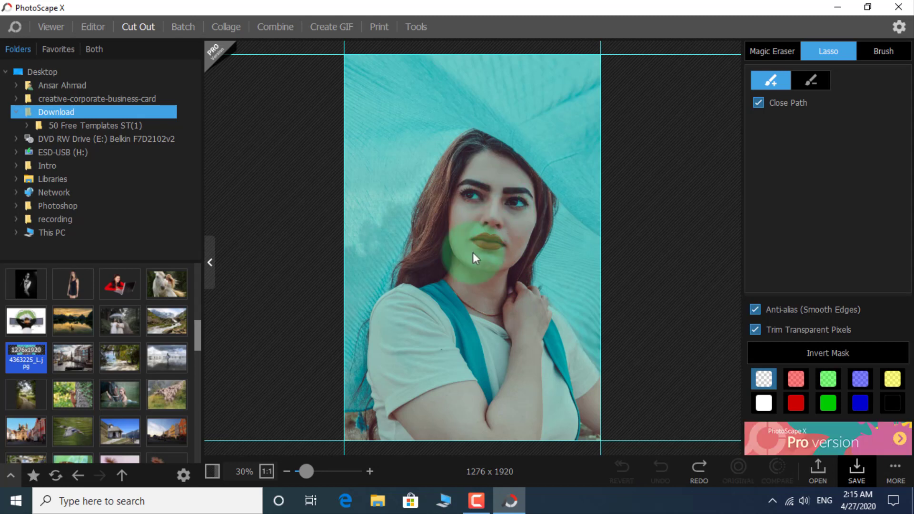
pyautogui.moveTo(373, 406)
pyautogui.mouseDown()
pyautogui.moveTo(369, 314)
pyautogui.moveTo(396, 276)
pyautogui.moveTo(440, 144)
pyautogui.moveTo(485, 120)
pyautogui.moveTo(528, 145)
pyautogui.moveTo(549, 182)
pyautogui.moveTo(554, 308)
pyautogui.moveTo(581, 335)
pyautogui.moveTo(635, 301)
pyautogui.moveTo(647, 167)
pyautogui.moveTo(576, 41)
pyautogui.moveTo(493, 43)
pyautogui.moveTo(352, 68)
pyautogui.moveTo(318, 99)
pyautogui.moveTo(308, 349)
pyautogui.moveTo(332, 382)
pyautogui.moveTo(373, 370)
pyautogui.mouseUp()
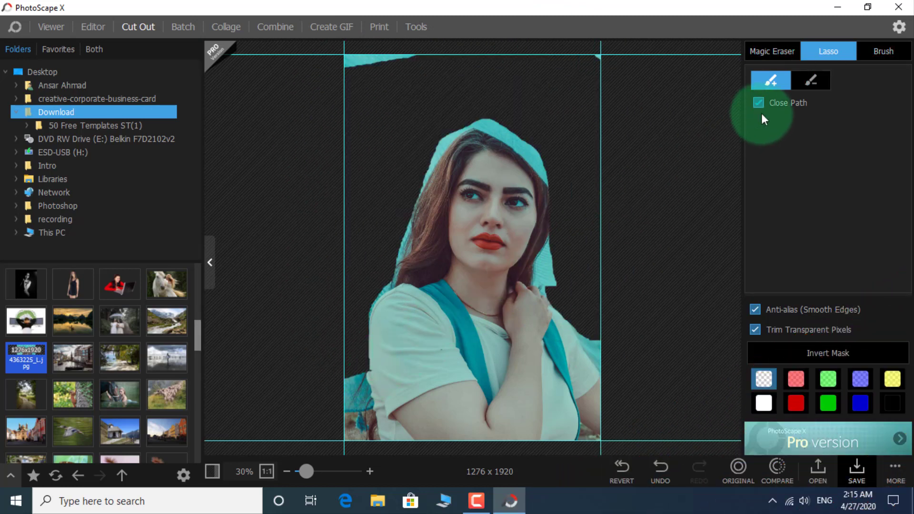
pyautogui.hotkey('ctrl', 'z')
# Try a Brush stroke on the woman's face, undo it, and erase a tall patch of the turquoise background beside her head.
pyautogui.click(882, 52)
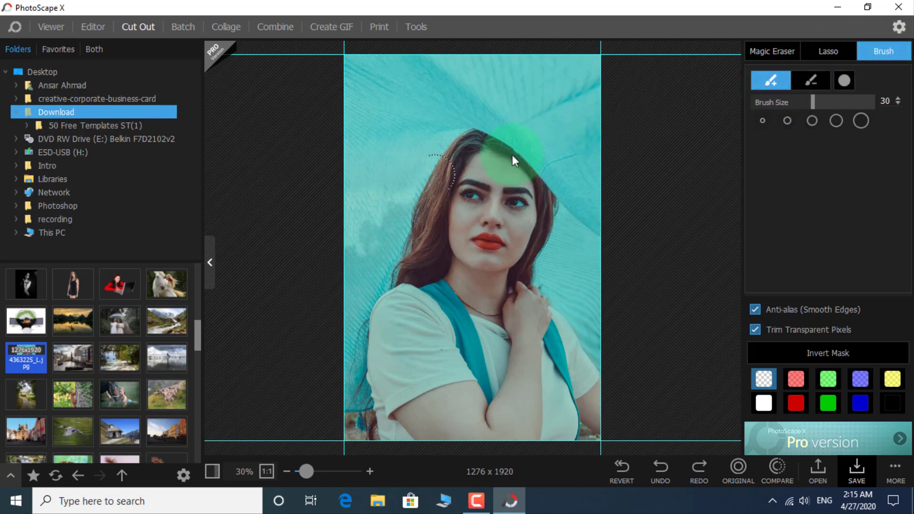
pyautogui.moveTo(476, 183)
pyautogui.mouseDown()
pyautogui.moveTo(450, 251)
pyautogui.moveTo(461, 179)
pyautogui.mouseUp()
pyautogui.hotkey('ctrl', 'z')
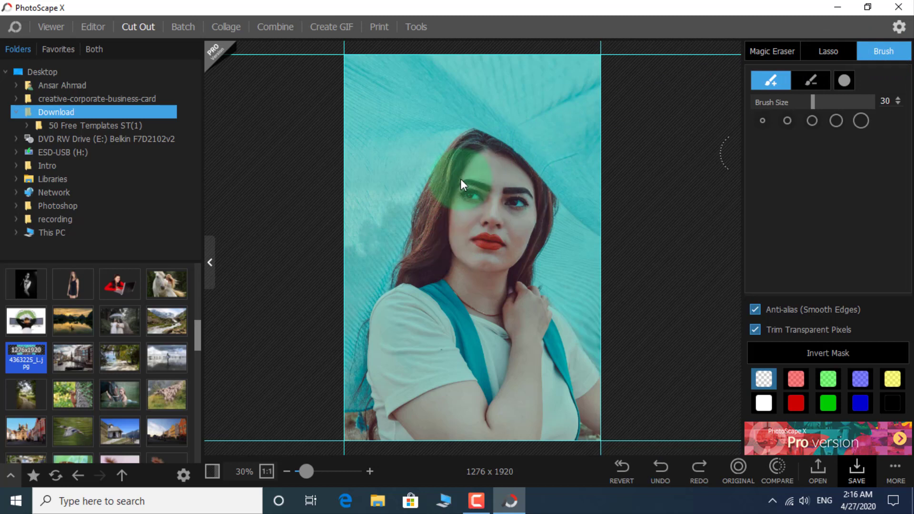
pyautogui.moveTo(371, 193)
pyautogui.mouseDown()
pyautogui.moveTo(387, 108)
pyautogui.moveTo(367, 102)
pyautogui.moveTo(351, 242)
pyautogui.moveTo(365, 151)
pyautogui.mouseUp()
# Set the eraser brush size to 15 and look over the brush shapes and the mask background colors.
pyautogui.click(812, 122)
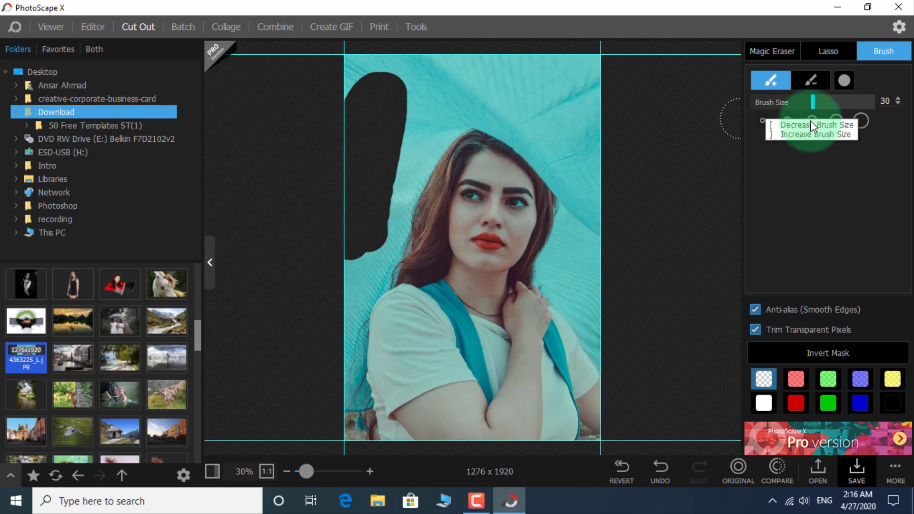
pyautogui.click(794, 121)
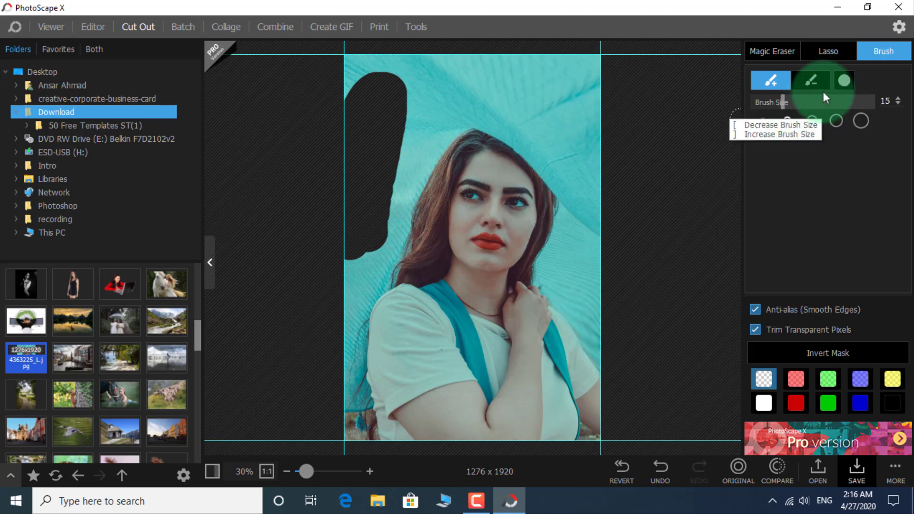
pyautogui.click(837, 81)
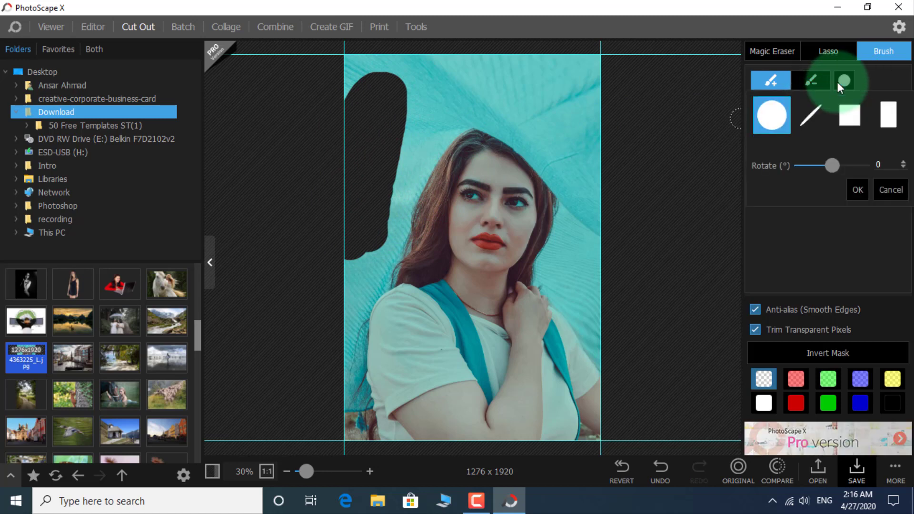
pyautogui.click(887, 190)
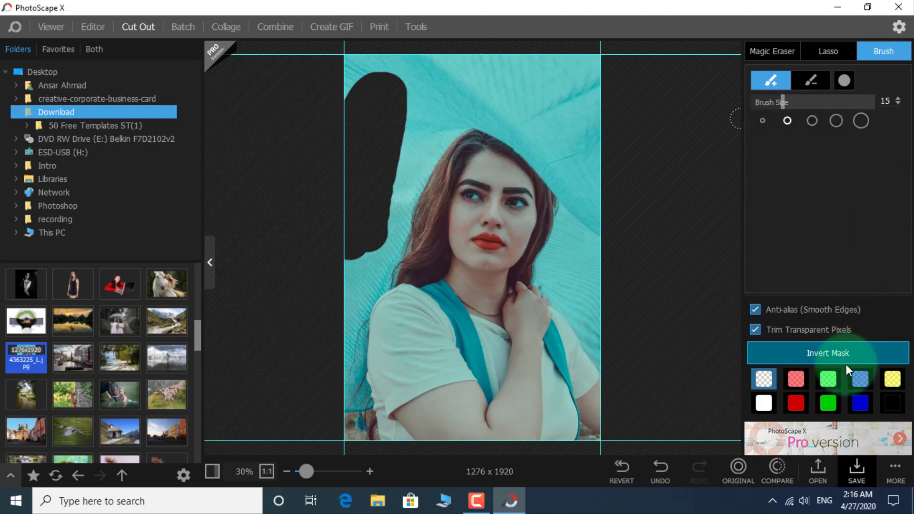
pyautogui.click(827, 379)
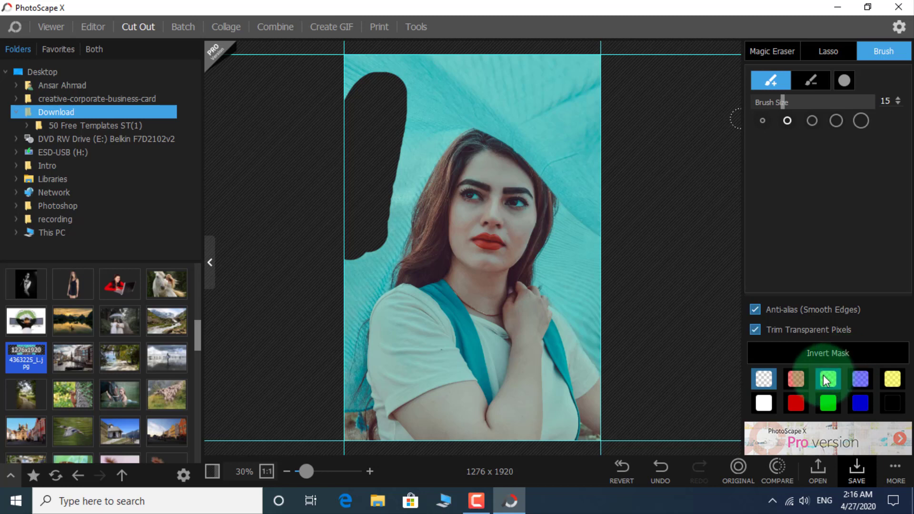
# Switch to Batch mode and add the photos 3259367_M.png and 2789481_M.jpg.
pyautogui.click(184, 27)
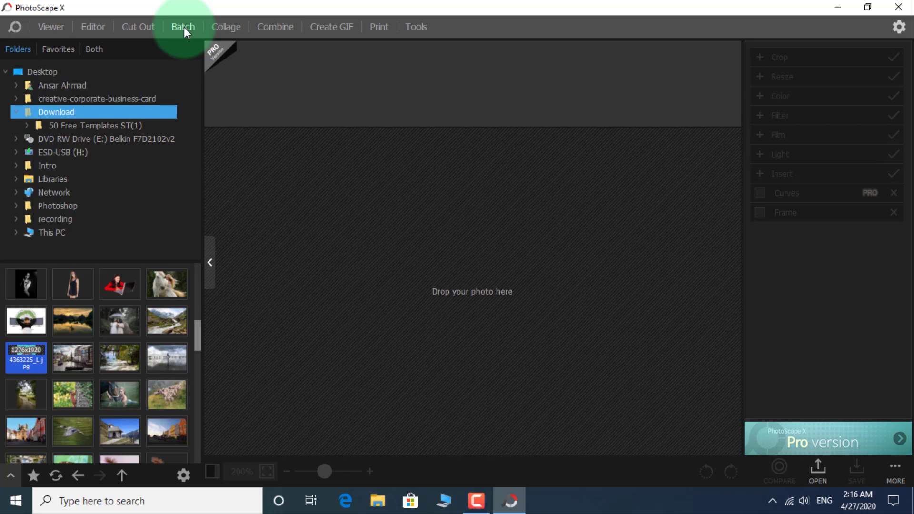
pyautogui.moveTo(73, 281); pyautogui.dragTo(314, 304)
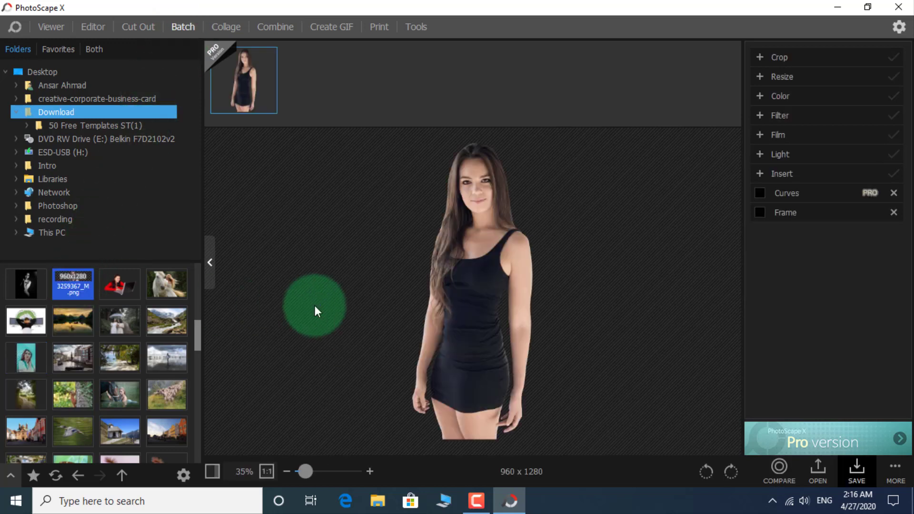
pyautogui.moveTo(26, 283); pyautogui.dragTo(218, 287)
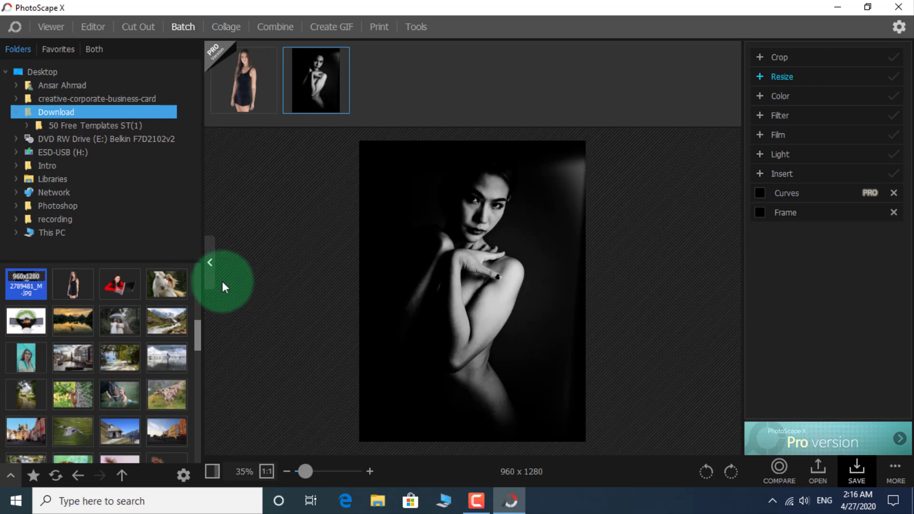
# Look over the Crop and Color adjustments available for the batch photos.
pyautogui.click(761, 56)
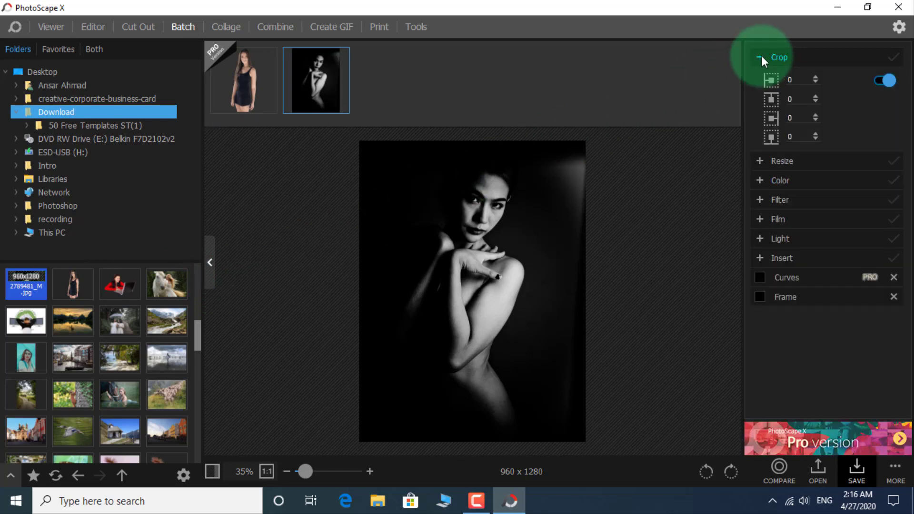
pyautogui.click(762, 57)
pyautogui.click(755, 101)
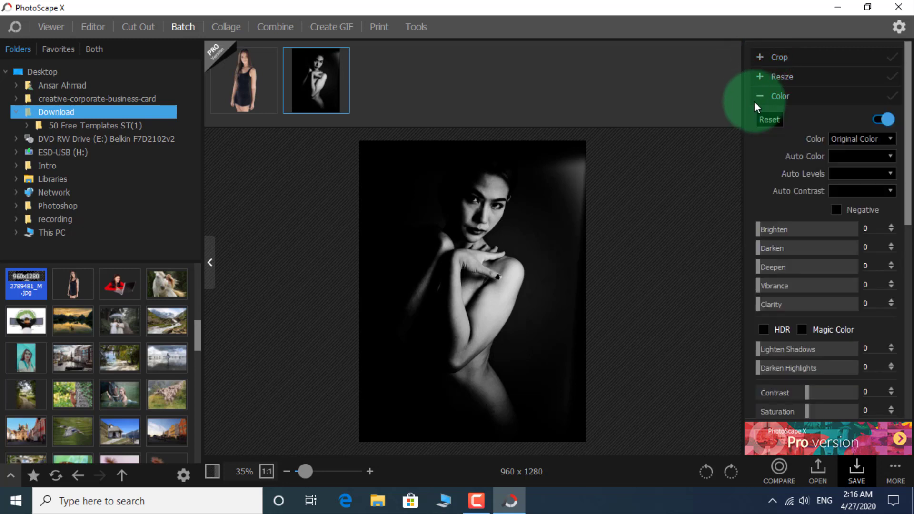
# Create a two-photo Collage with the canal city photo in the upper cell and 4388225_L.jpg in the lower cell.
pyautogui.click(215, 27)
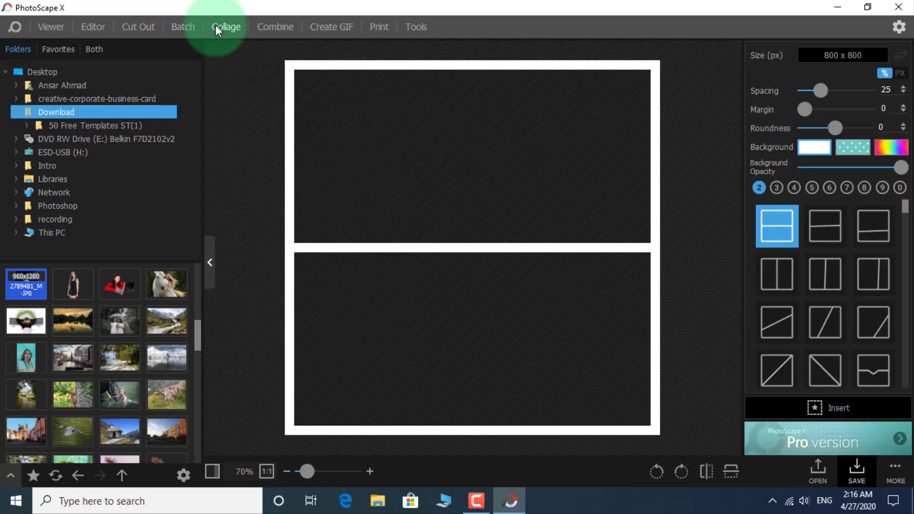
pyautogui.moveTo(83, 338); pyautogui.dragTo(422, 169)
pyautogui.moveTo(138, 352); pyautogui.dragTo(484, 360)
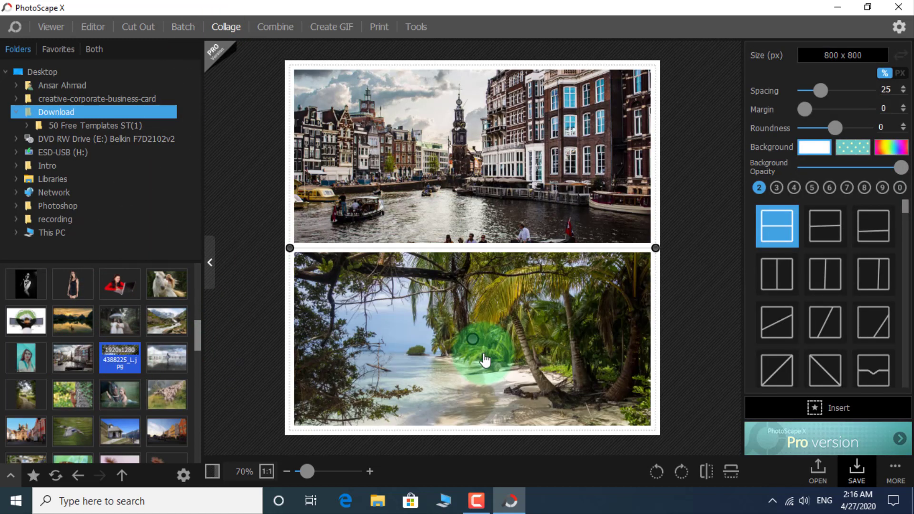
# Switch to Combine mode and stack the sunset lake photo 4175917_L.jpg and 3259367_M.png vertically.
pyautogui.click(273, 29)
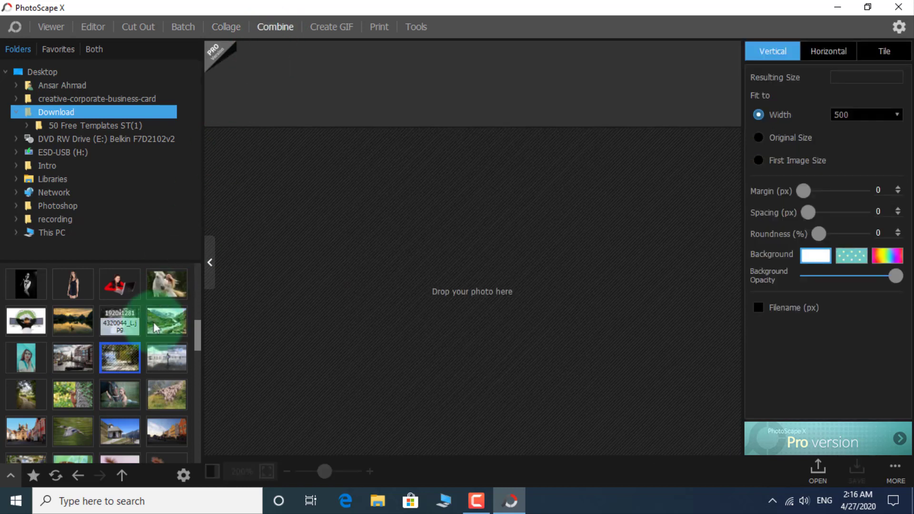
pyautogui.moveTo(72, 321); pyautogui.dragTo(382, 311)
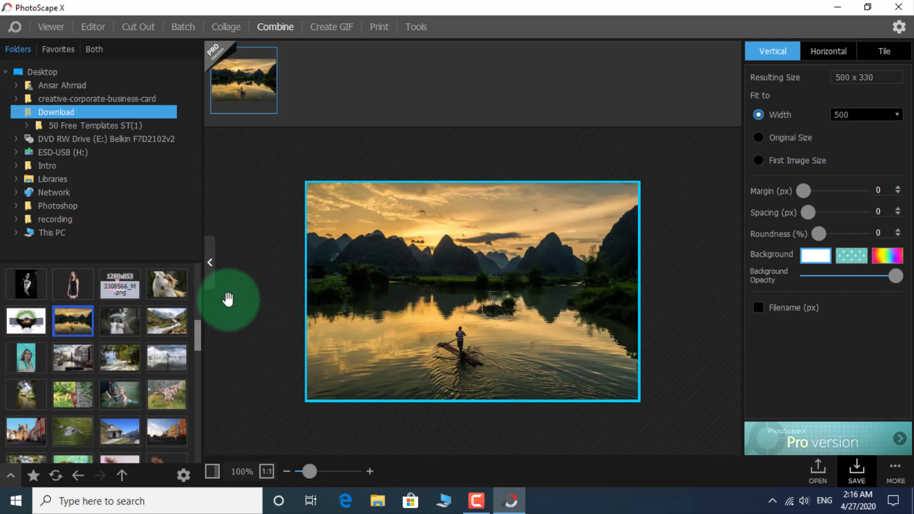
pyautogui.moveTo(75, 287); pyautogui.dragTo(367, 308)
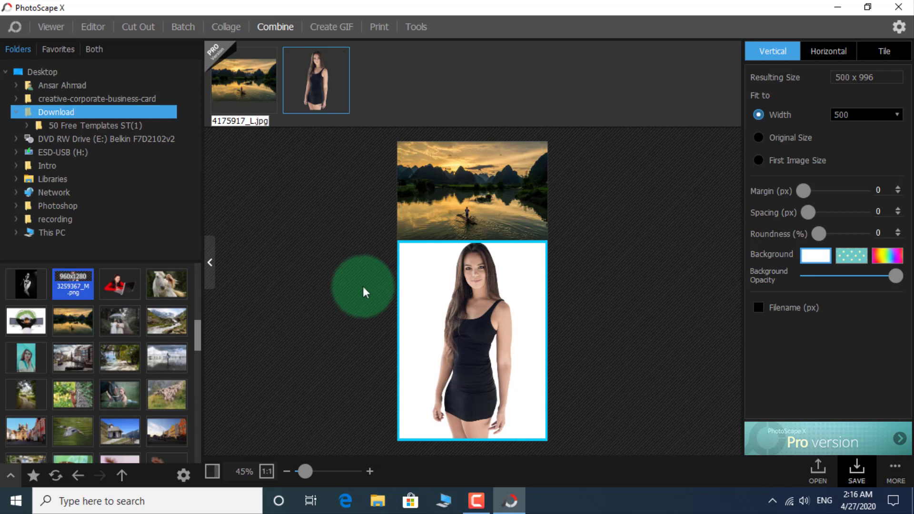
# Visit the Create GIF and Print modes and look over the print cell size and orientation choices.
pyautogui.click(319, 30)
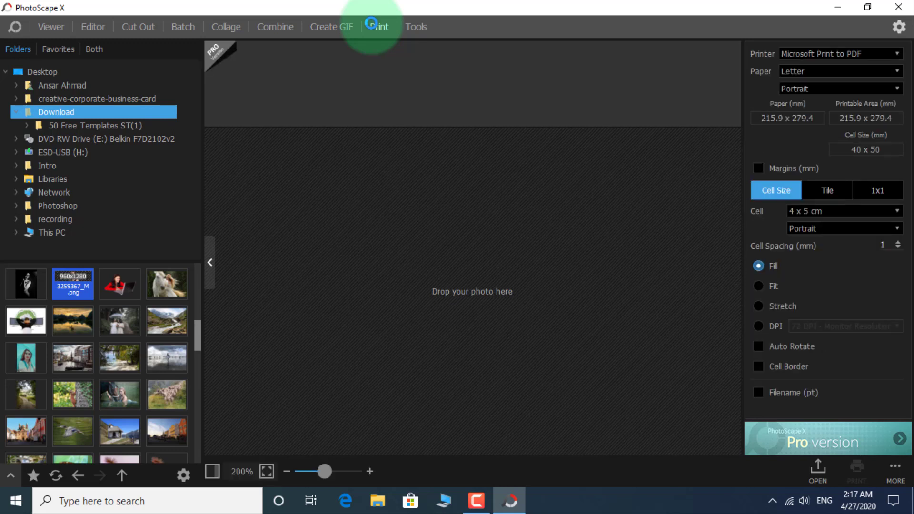
pyautogui.click(844, 230)
pyautogui.click(836, 293)
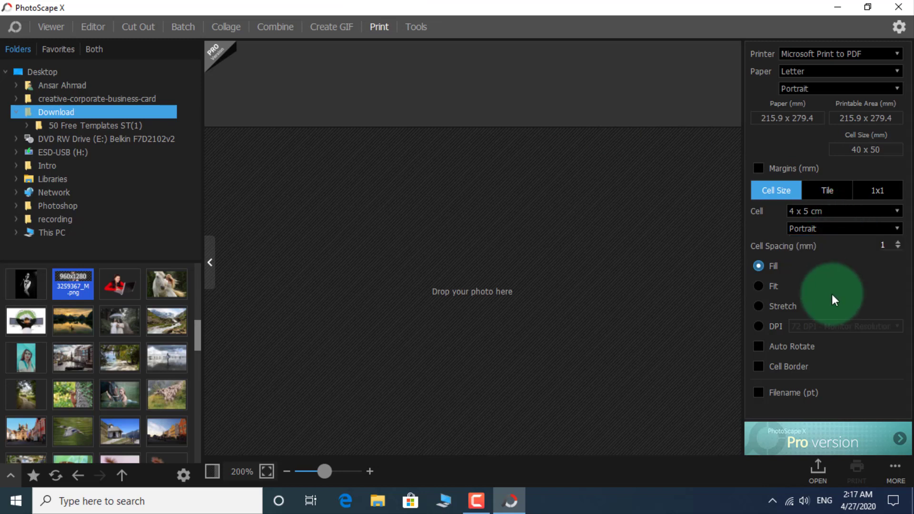
pyautogui.click(834, 211)
pyautogui.click(586, 179)
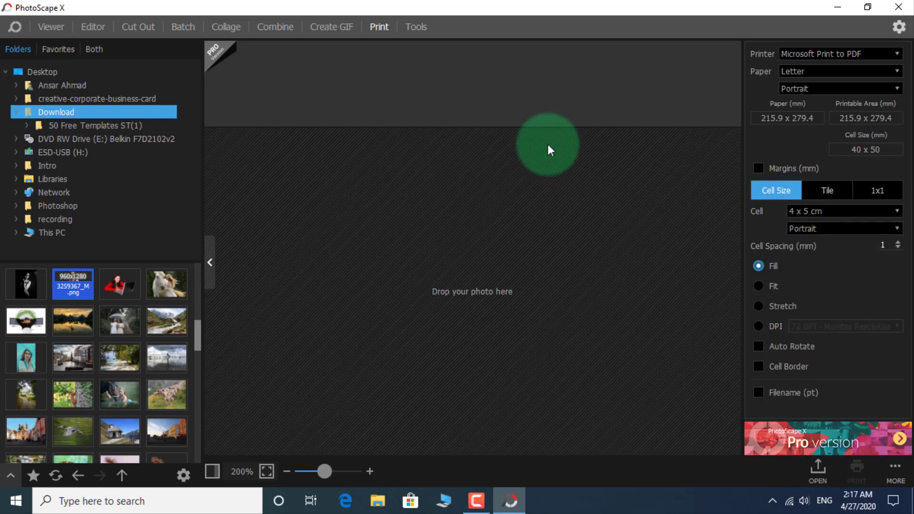
# Look over the extra tools, opening and closing Screen Capture and Color Picker.
pyautogui.click(415, 27)
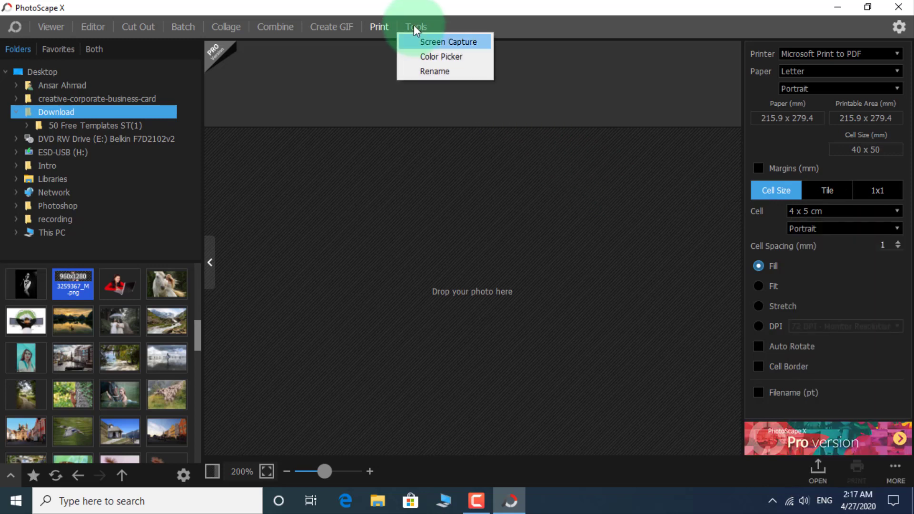
pyautogui.click(466, 43)
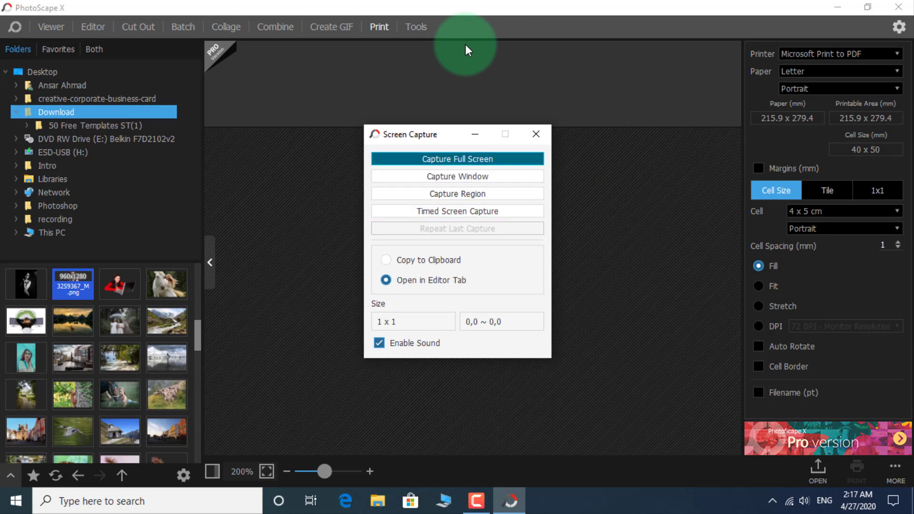
pyautogui.click(532, 135)
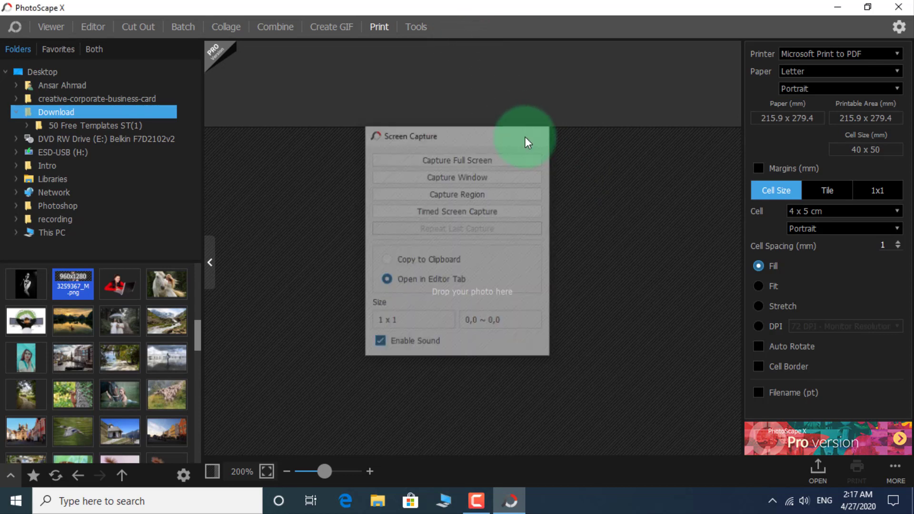
pyautogui.click(418, 29)
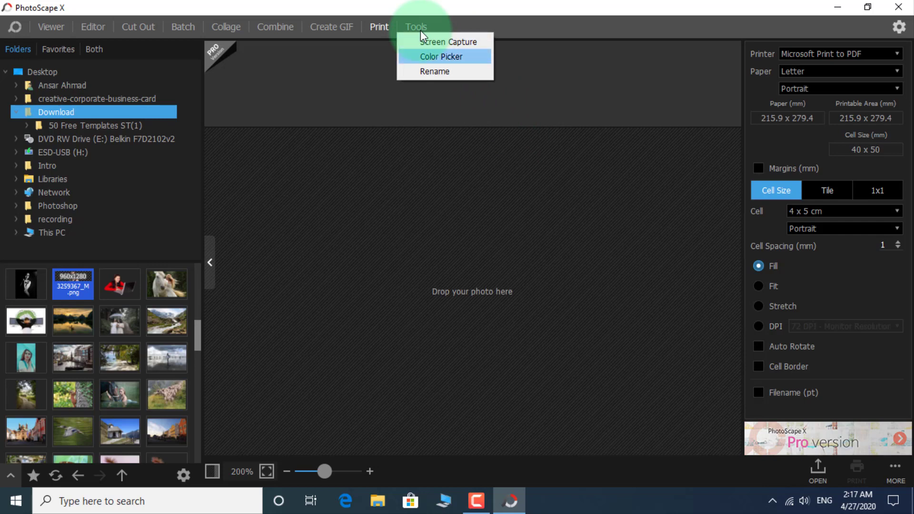
pyautogui.click(433, 57)
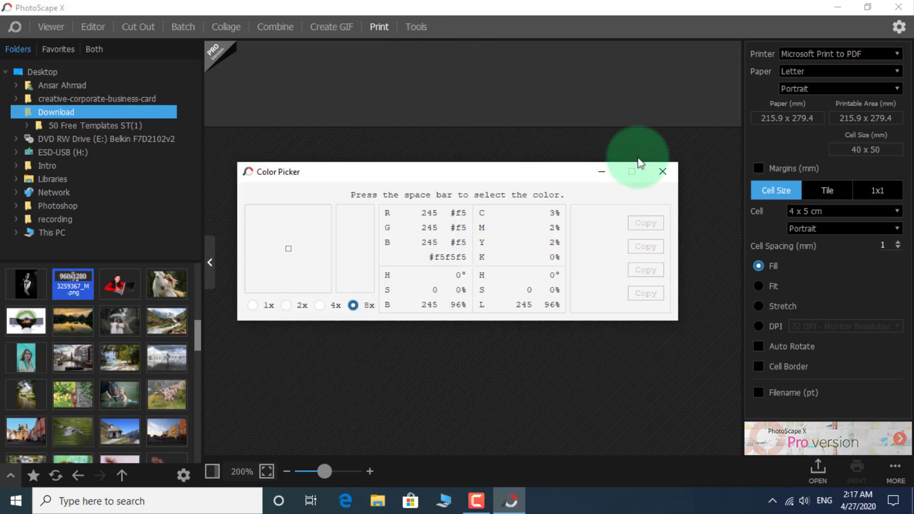
pyautogui.click(662, 171)
pyautogui.click(417, 27)
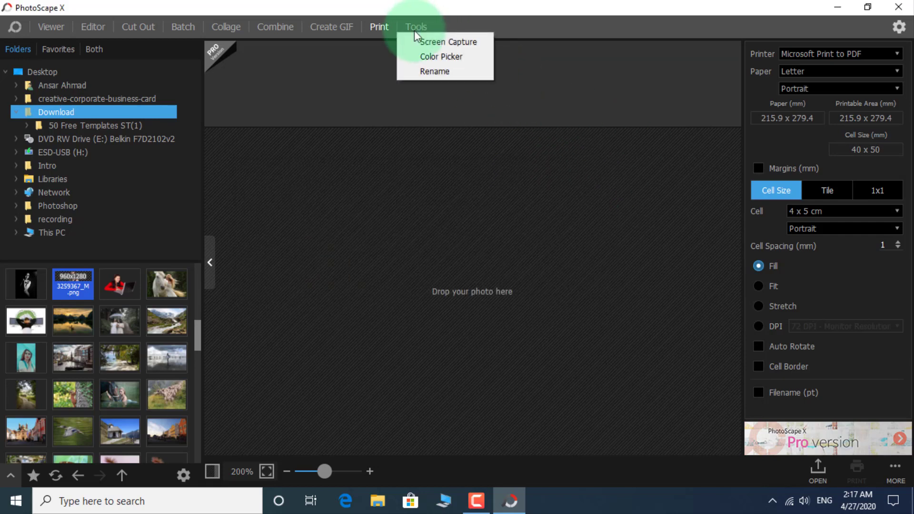
pyautogui.click(371, 135)
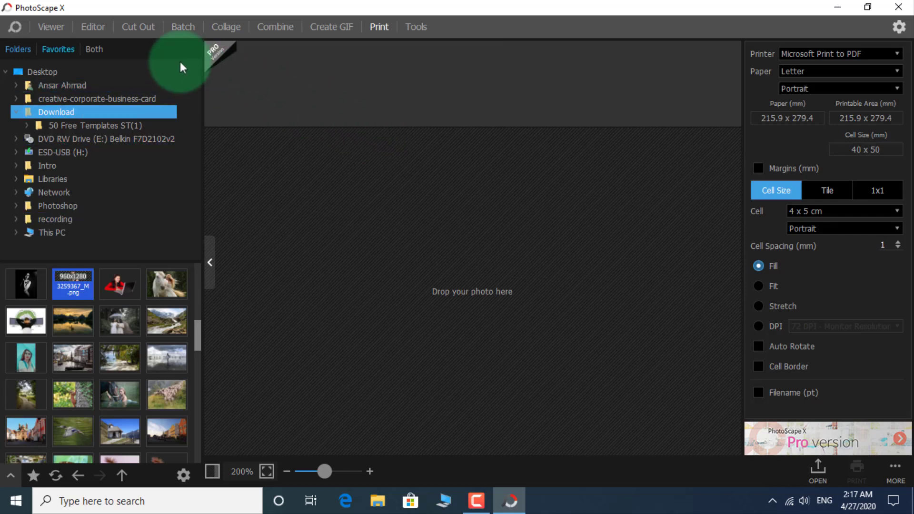
# Return to the Viewer and browse the photo thumbnails of the Download folder.
pyautogui.click(89, 28)
pyautogui.click(45, 23)
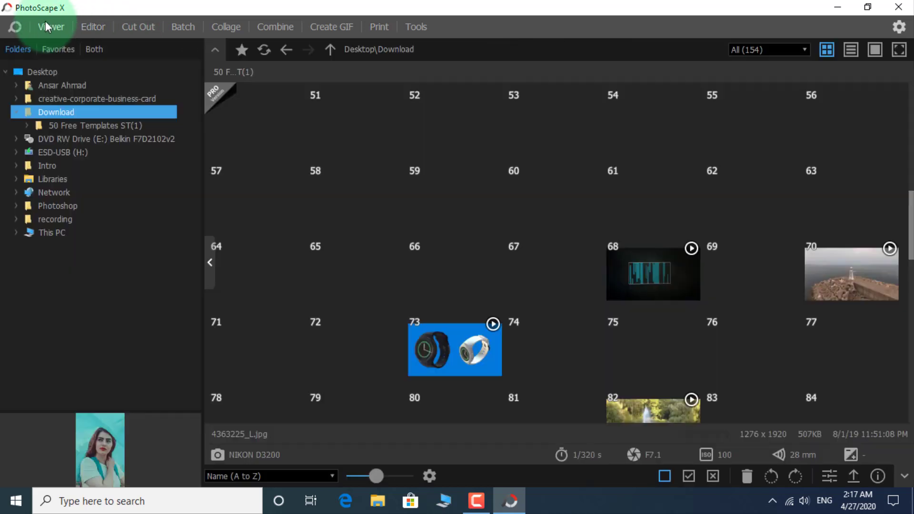
pyautogui.scroll(-1, 677, 277)
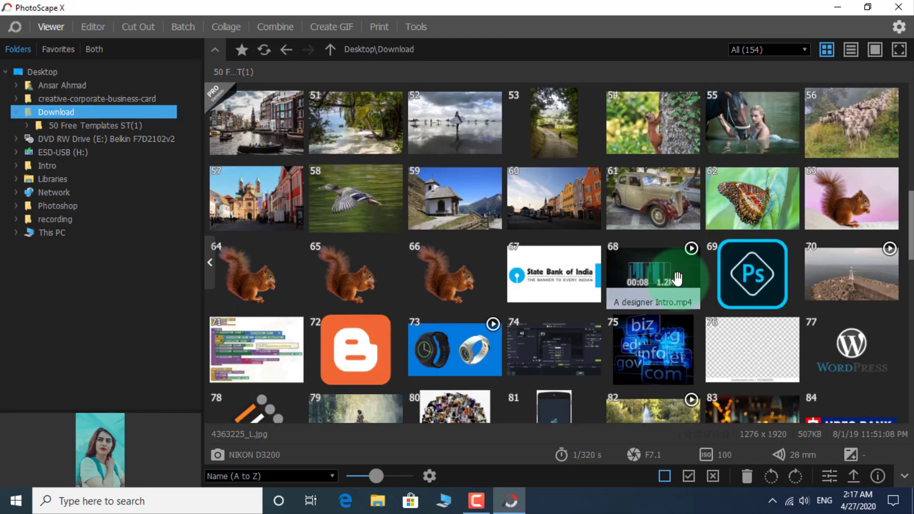
pyautogui.scroll(1, 677, 277)
pyautogui.scroll(-1, 677, 277)
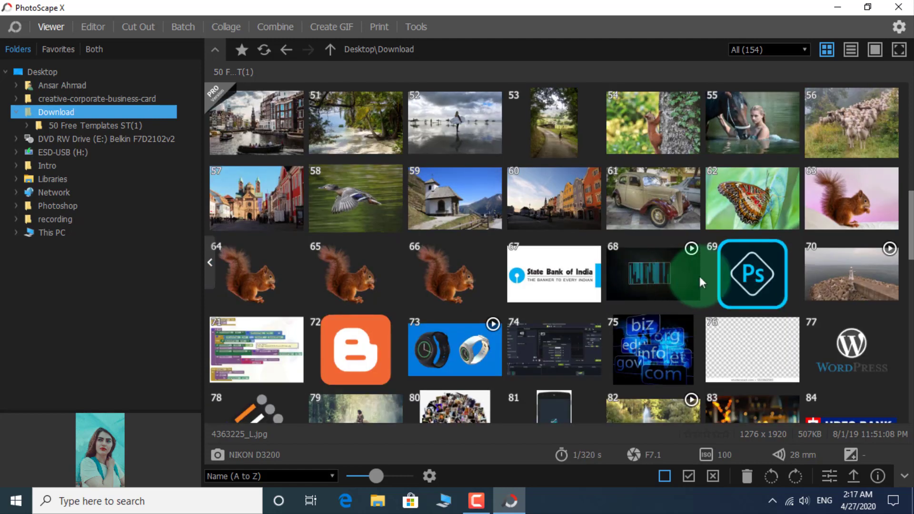
# Open the video Aerial - 26591.mp4 from the Download folder in the Viewer and play it.
pyautogui.click(830, 258)
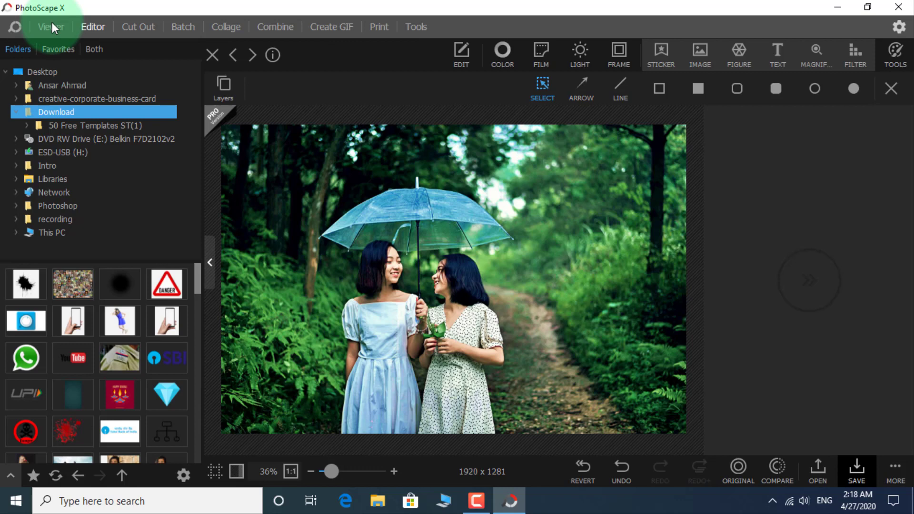
pyautogui.click(53, 23)
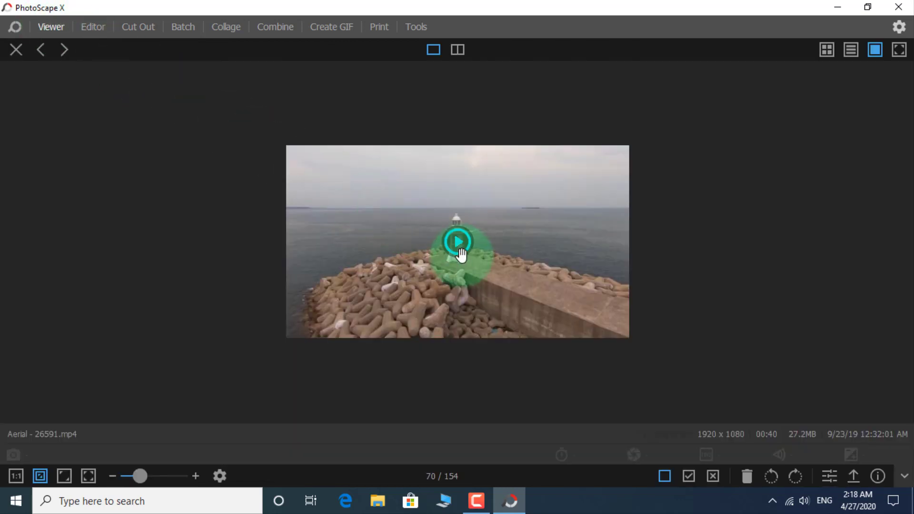
pyautogui.click(460, 250)
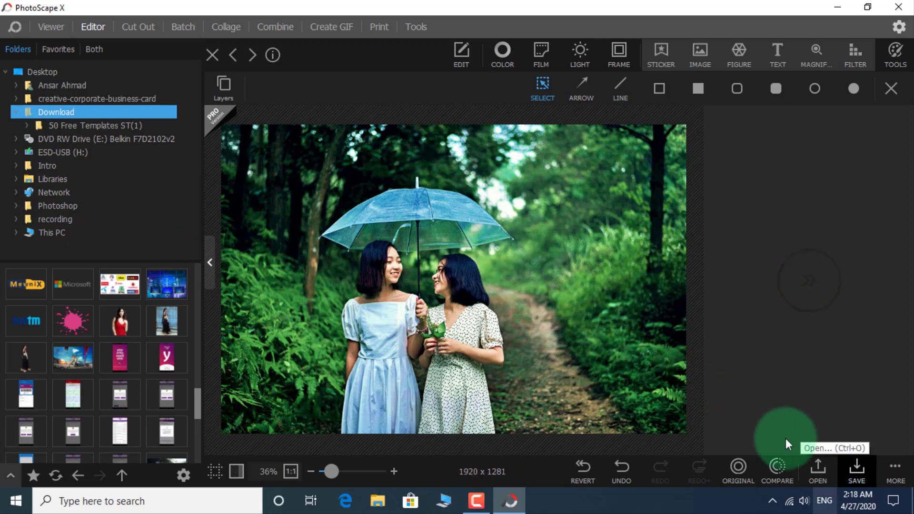
# Look over the Editor's save options for the umbrella photo, try a JPEG quality of 96, and close them without saving.
pyautogui.click(866, 478)
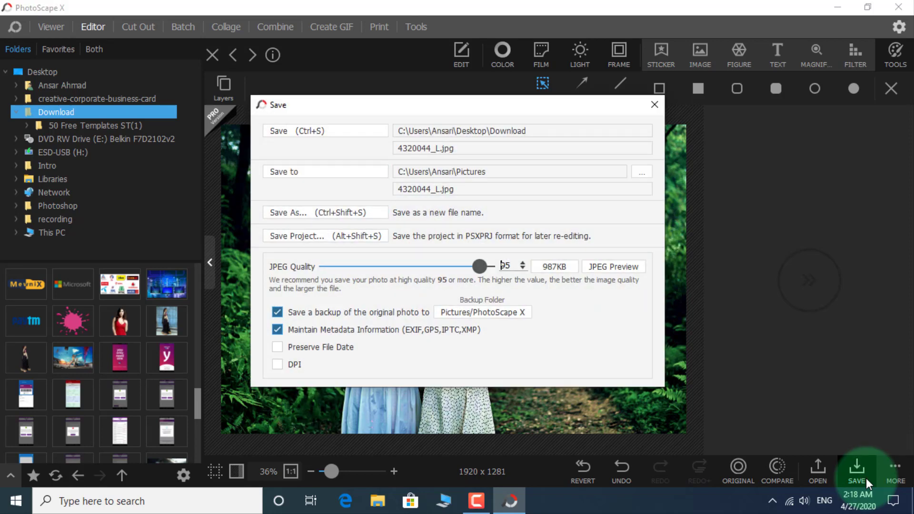
pyautogui.click(430, 130)
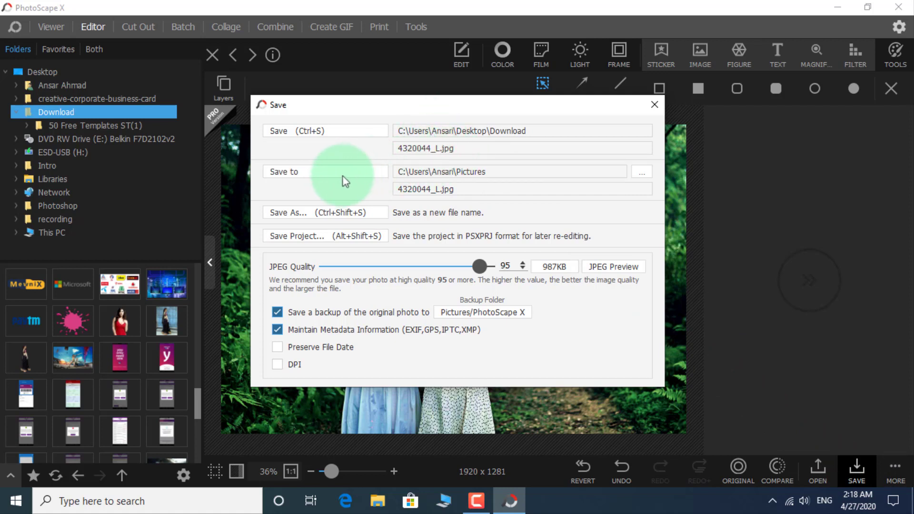
pyautogui.click(313, 187)
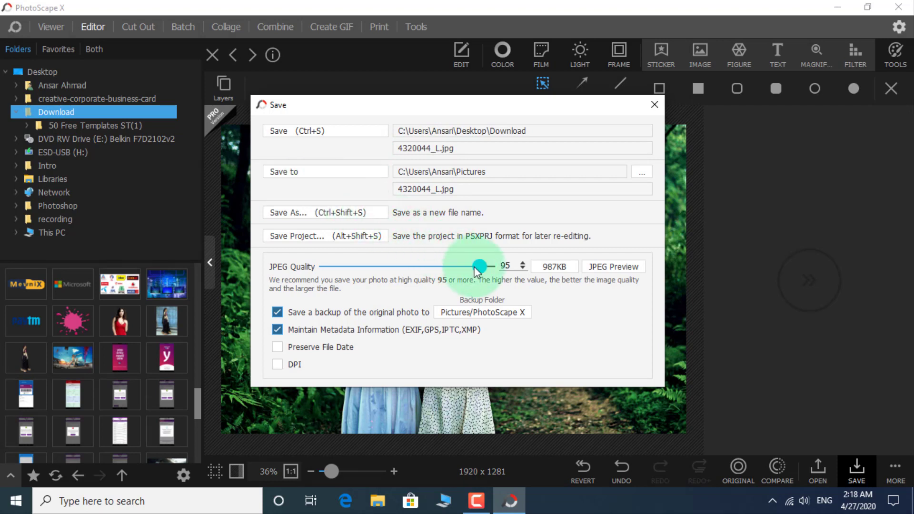
pyautogui.moveTo(476, 267)
pyautogui.mouseDown()
pyautogui.moveTo(408, 267)
pyautogui.moveTo(481, 267)
pyautogui.mouseUp()
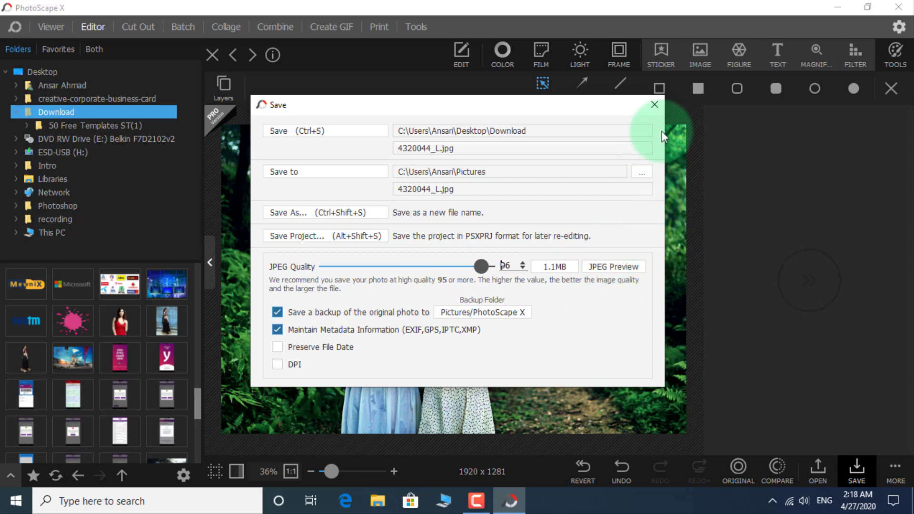
pyautogui.click(651, 106)
# Check the edited umbrella photo against its original with Original and Compare, and look over the additional Editor commands.
pyautogui.click(738, 468)
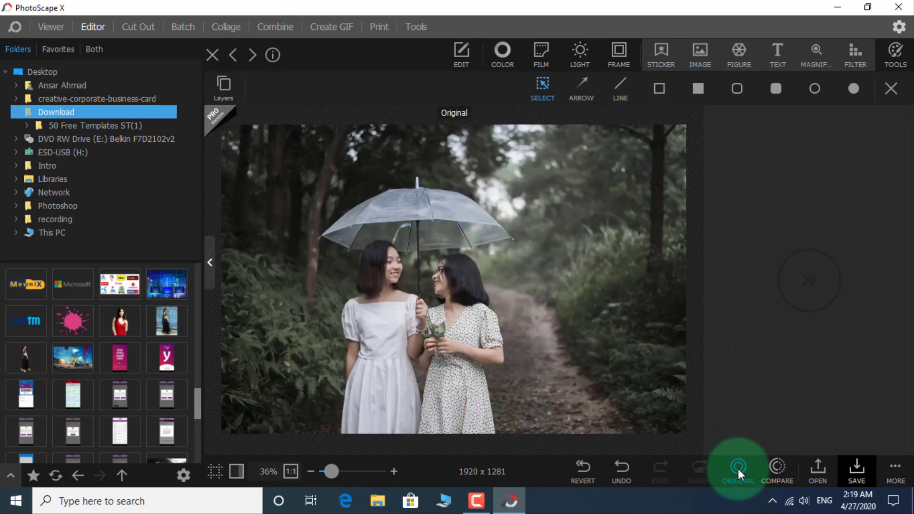
pyautogui.click(738, 469)
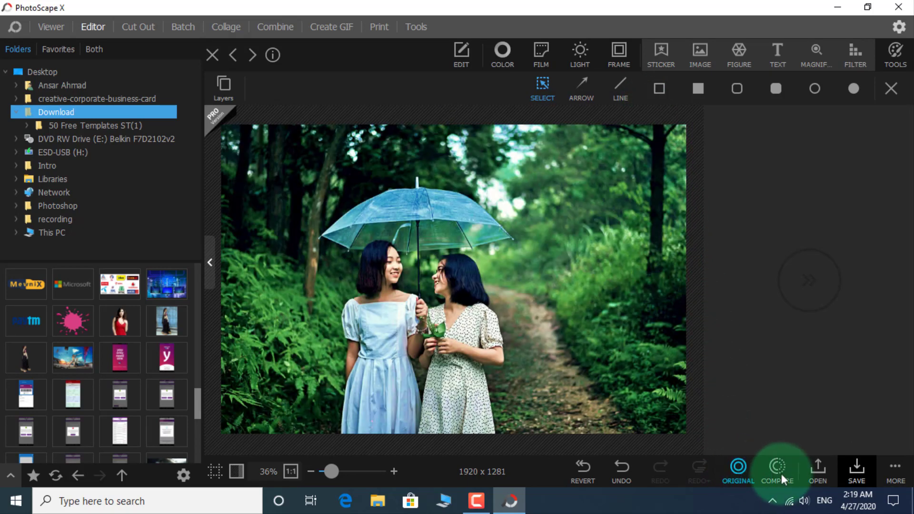
pyautogui.click(785, 474)
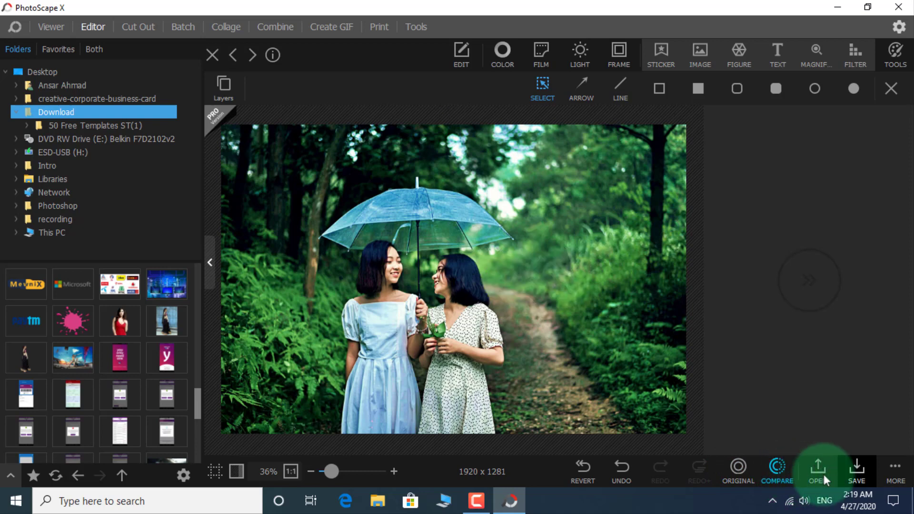
pyautogui.click(894, 472)
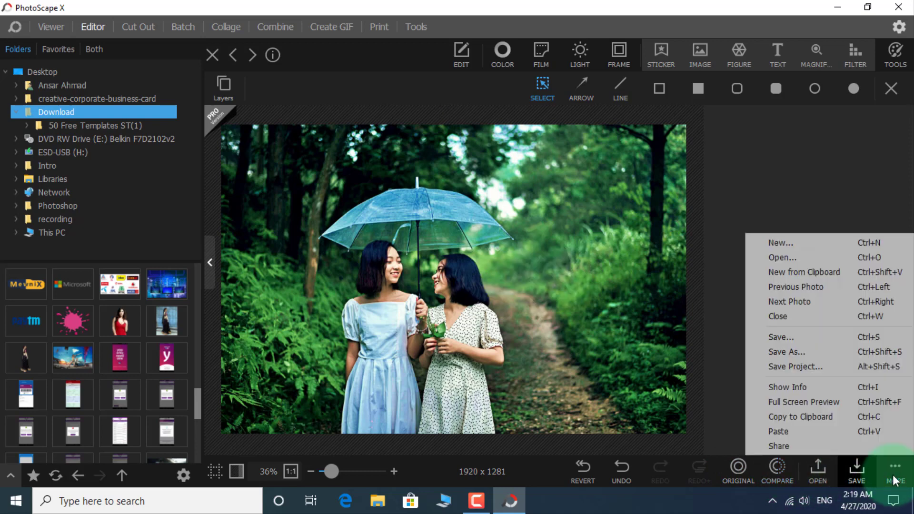
pyautogui.click(758, 221)
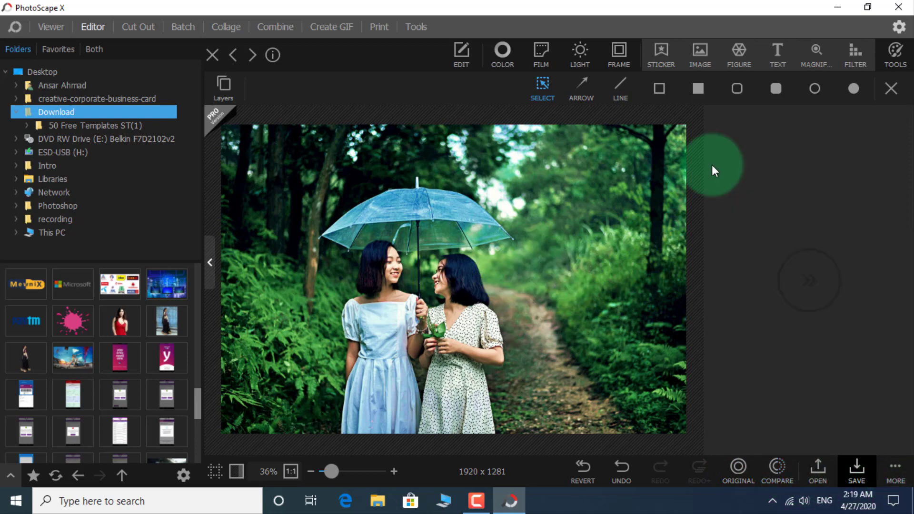